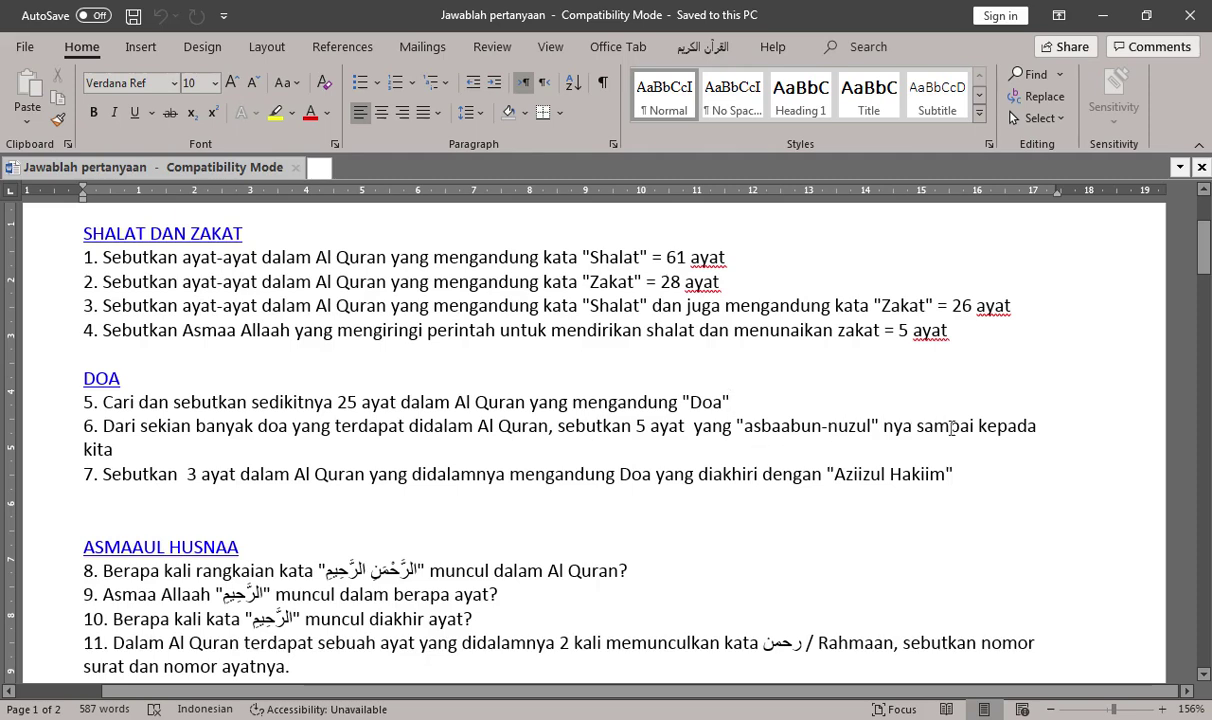
Review questions 5 to 7 in the DOA section, including the terms "Doa" and "Aziizul Hakiim"
{"action": "left_click", "coordinate": [185, 481]}
{"action": "left_click_drag", "start_coordinate": [839, 476], "coordinate": [928, 486]}
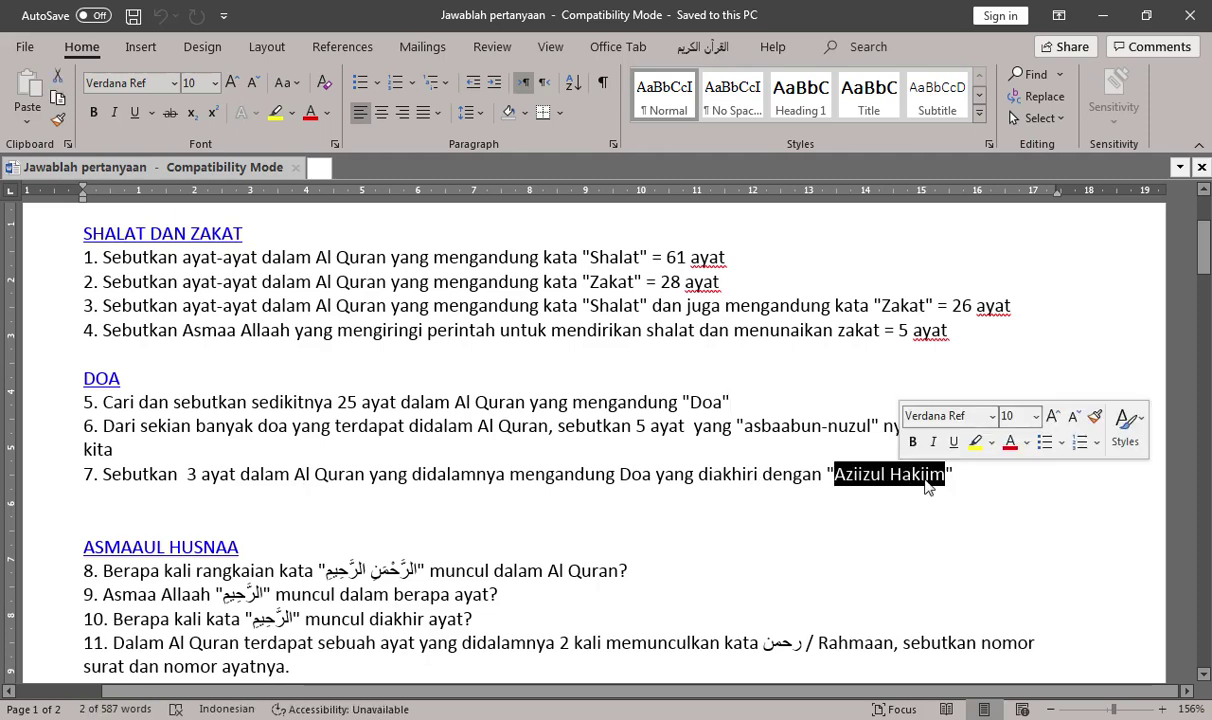
{"action": "left_click", "coordinate": [927, 482]}
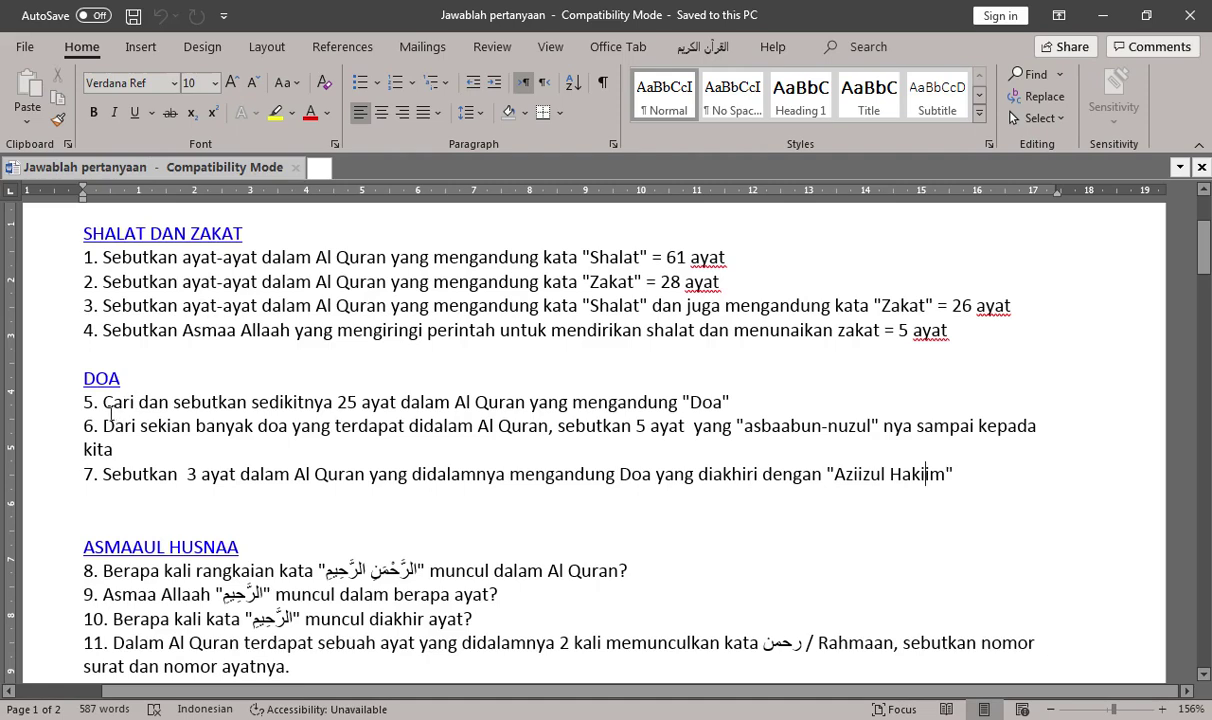
{"action": "left_click_drag", "start_coordinate": [105, 403], "coordinate": [233, 402]}
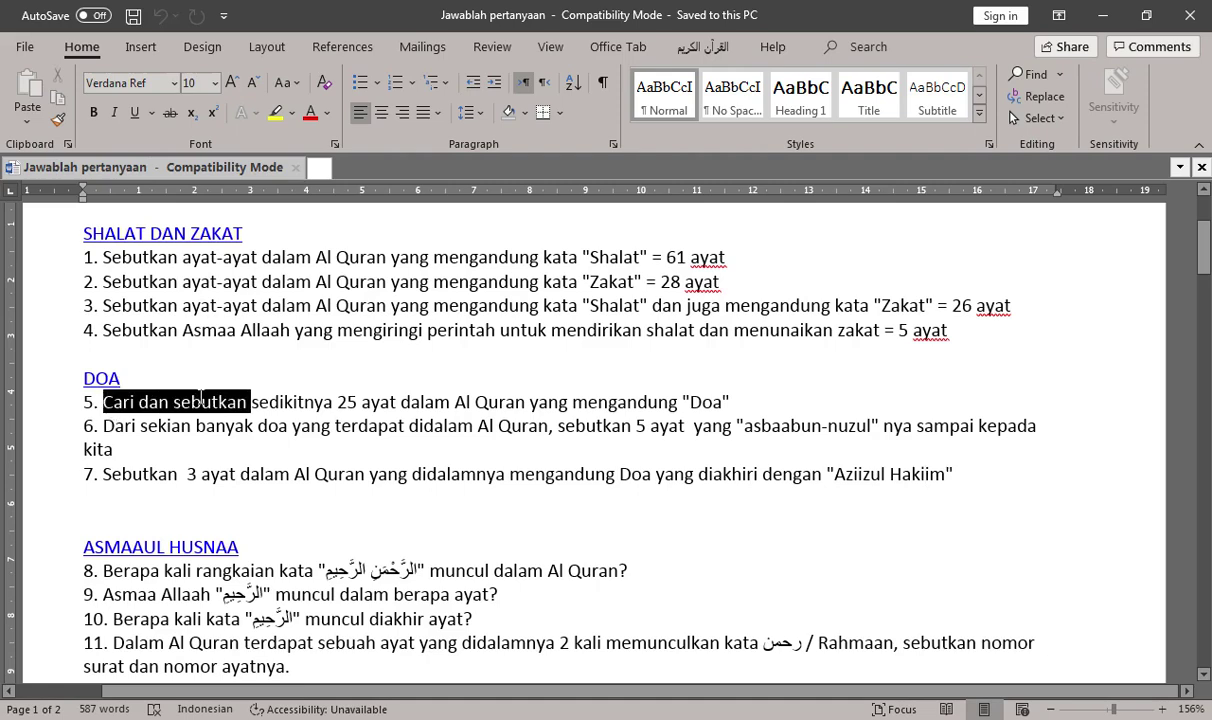
{"action": "left_click", "coordinate": [233, 402]}
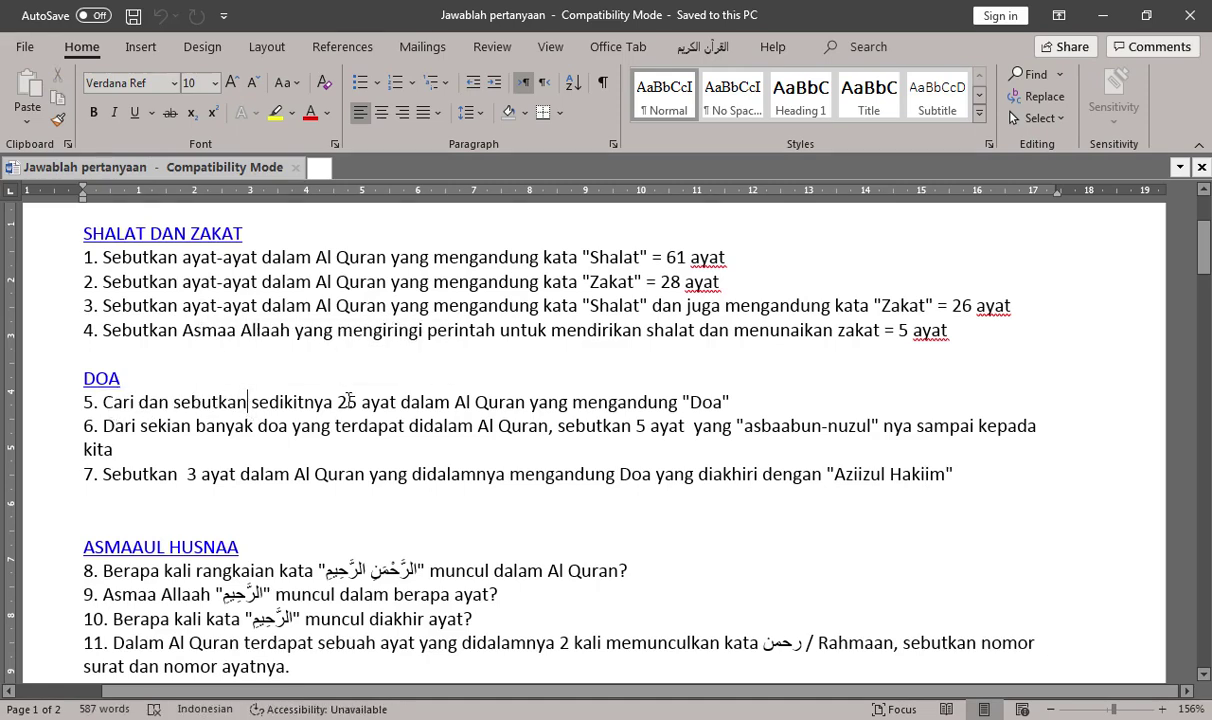
{"action": "double_click", "coordinate": [706, 403]}
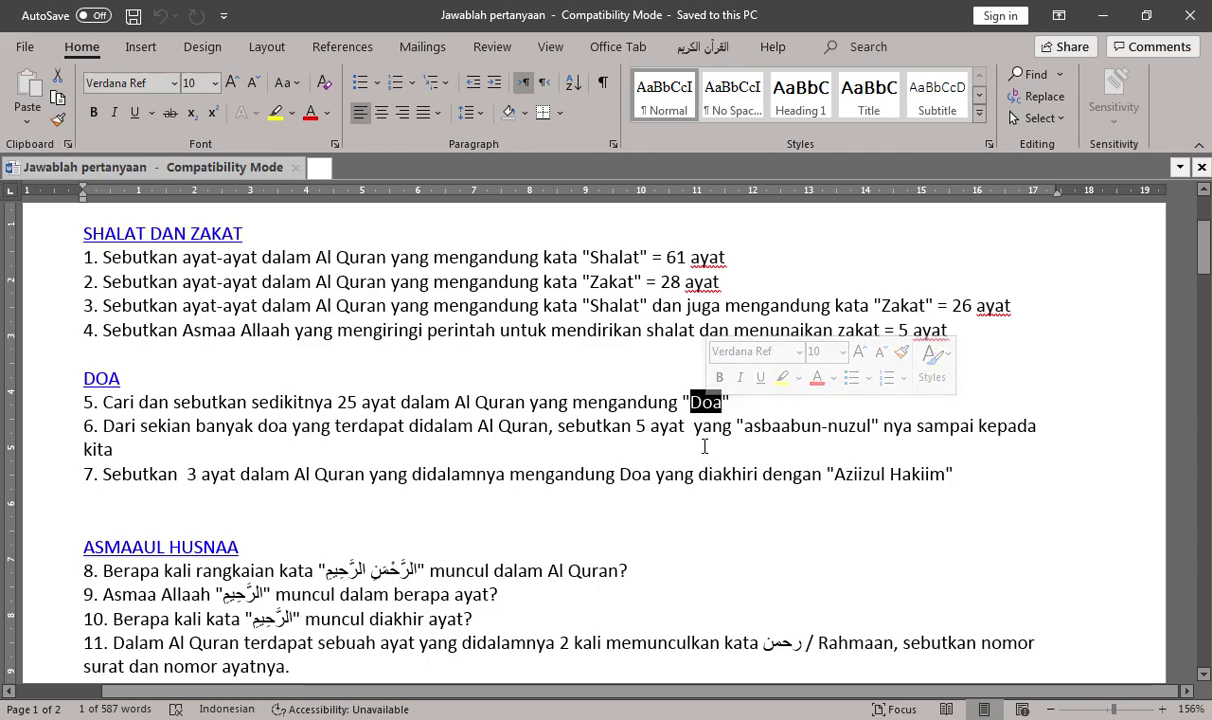
{"action": "left_click", "coordinate": [704, 447]}
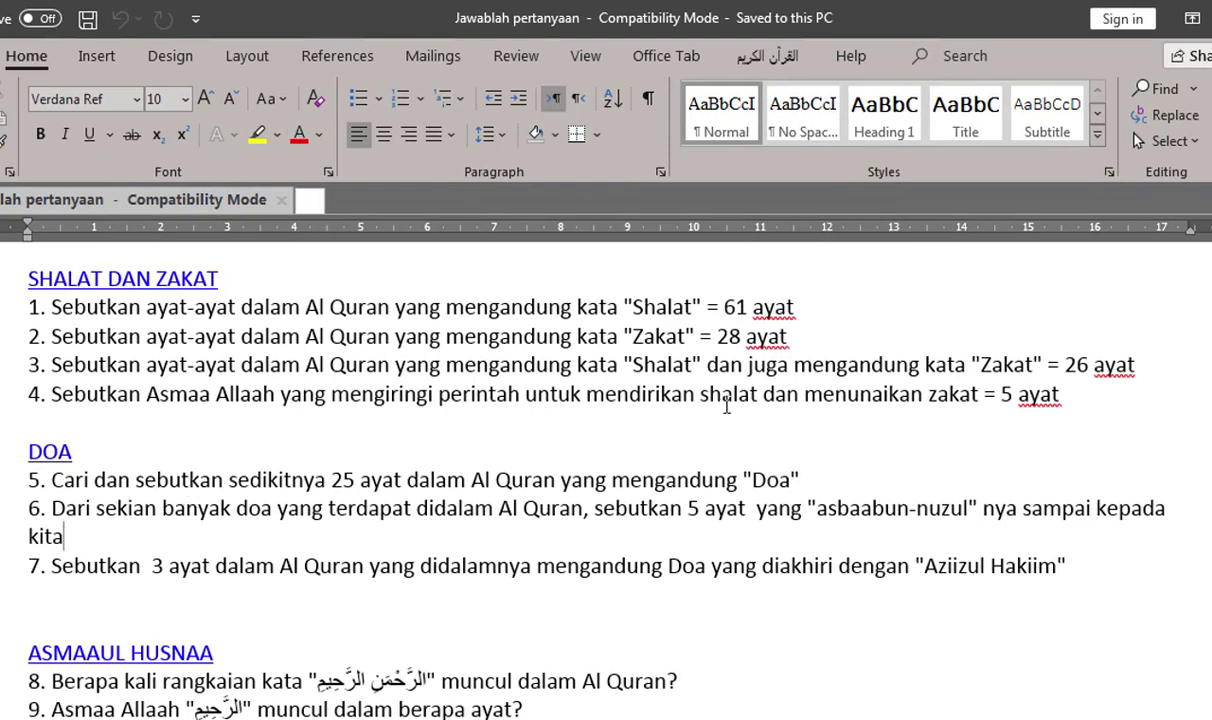
{"action": "left_click", "coordinate": [830, 478]}
Switch to the QSoft verse database and search the current document for "doa" in any part of the field
{"action": "key", "text": "alt+Tab"}
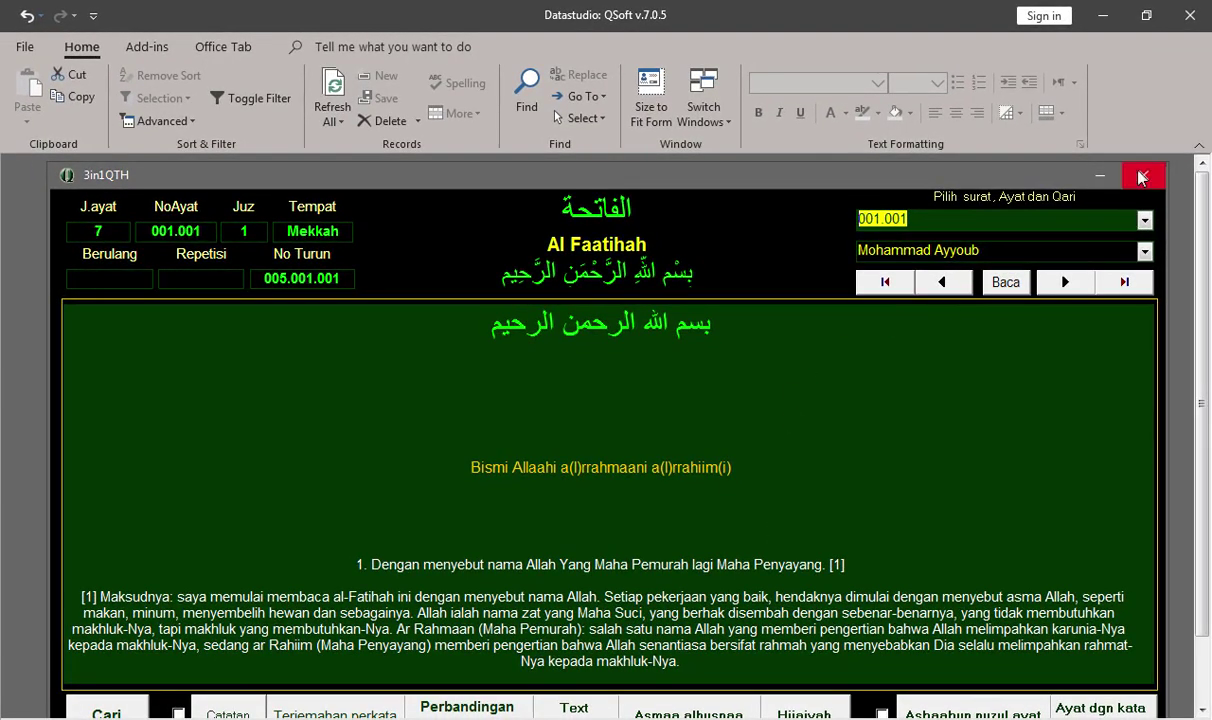
{"action": "left_click", "coordinate": [607, 342]}
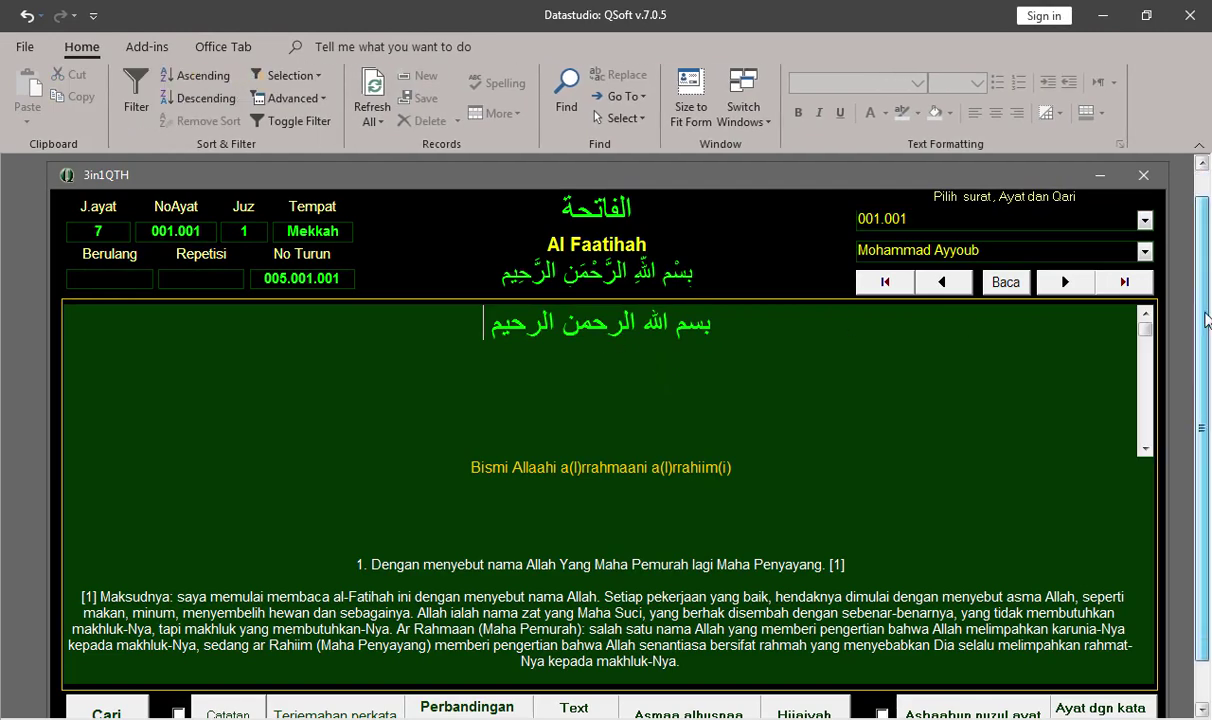
{"action": "scroll", "coordinate": [996, 355], "scroll_direction": "down", "scroll_amount": 1}
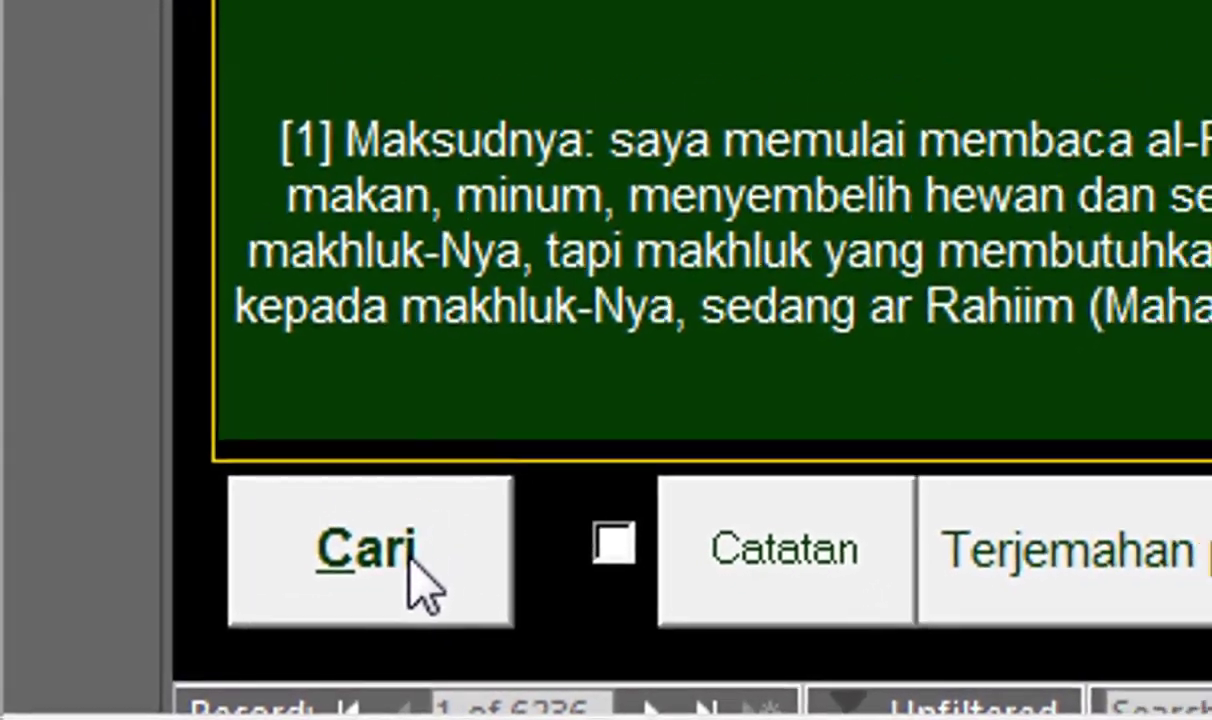
{"action": "left_click", "coordinate": [460, 530]}
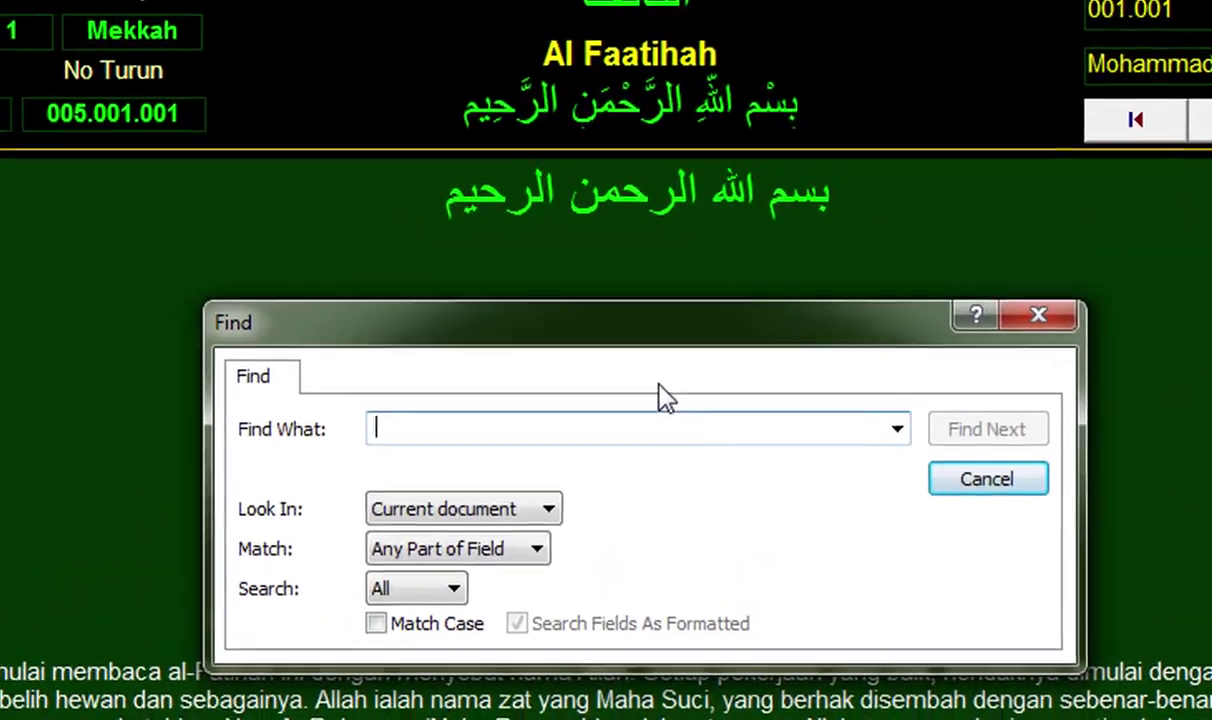
{"action": "type", "text": "doa"}
{"action": "key", "text": "Return"}
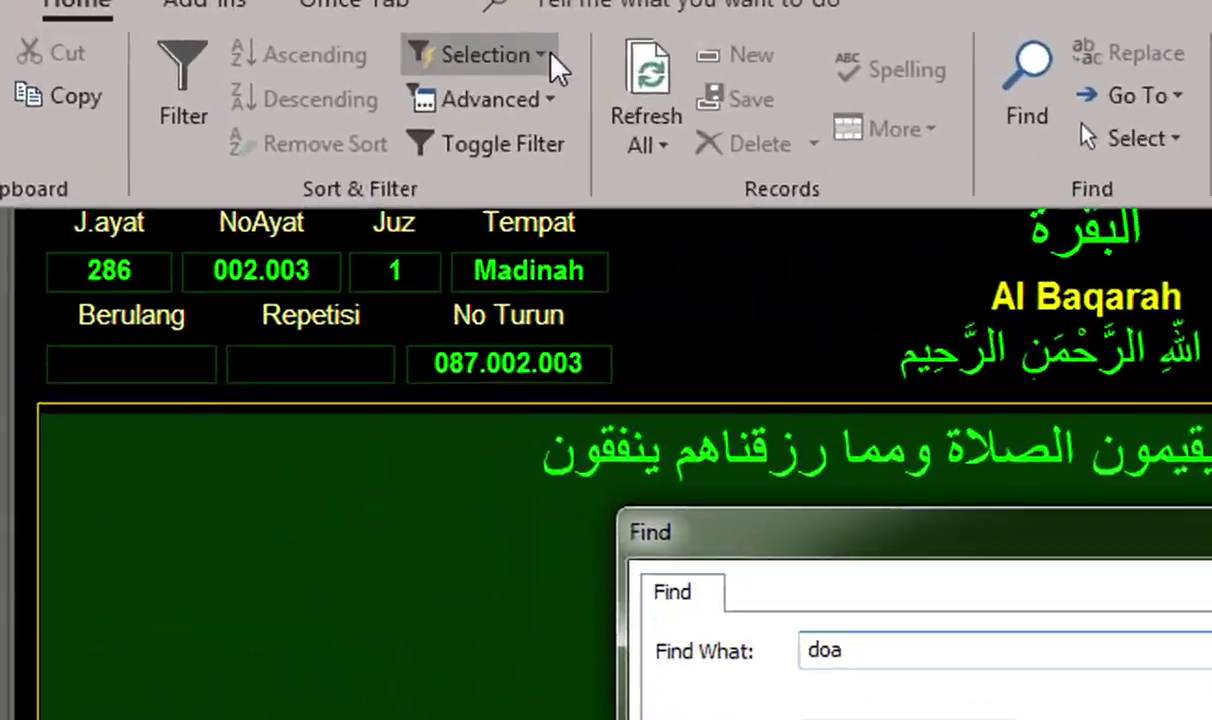
Filter the verses to those containing "doa" and find the word within the filtered records
{"action": "left_click", "coordinate": [548, 60]}
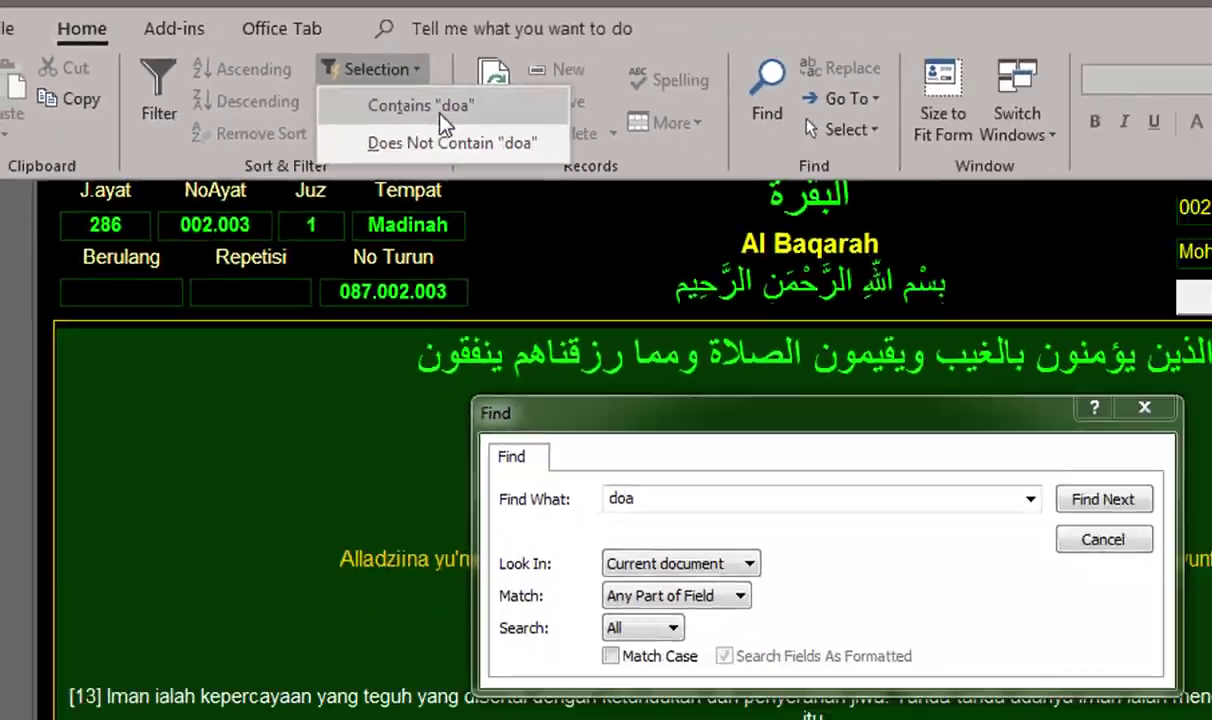
{"action": "left_click", "coordinate": [588, 112]}
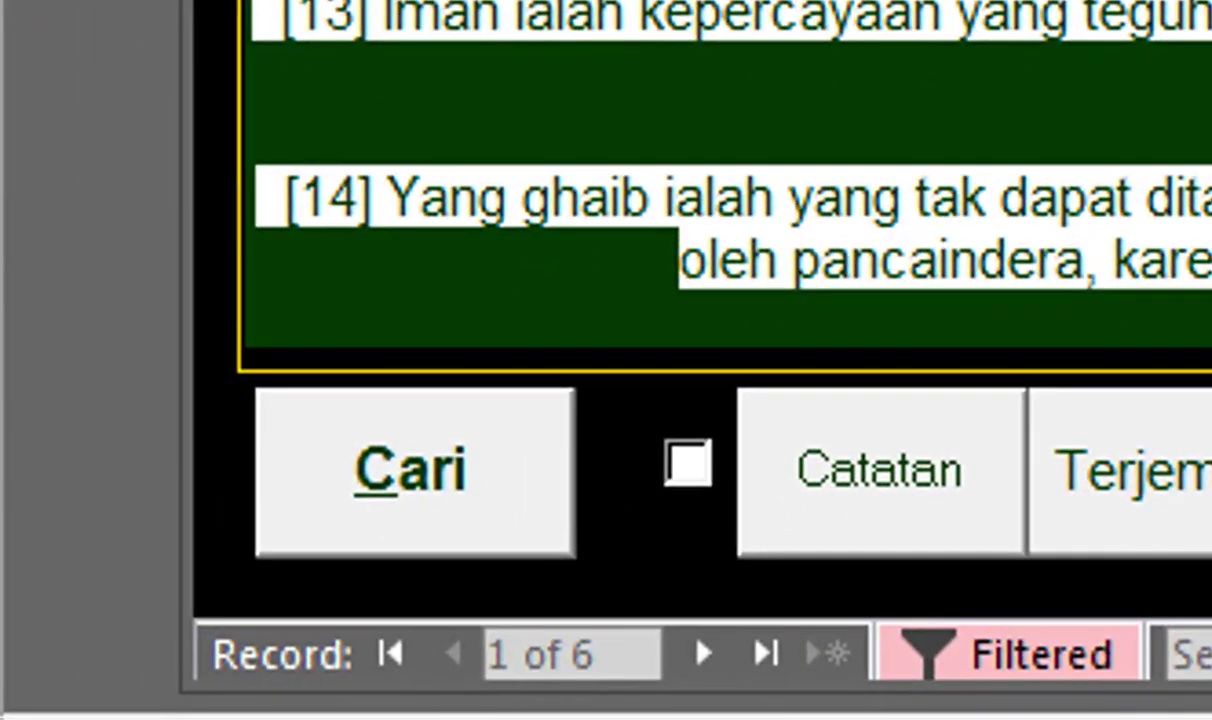
{"action": "key", "text": "ctrl+f"}
{"action": "key", "text": "Return"}
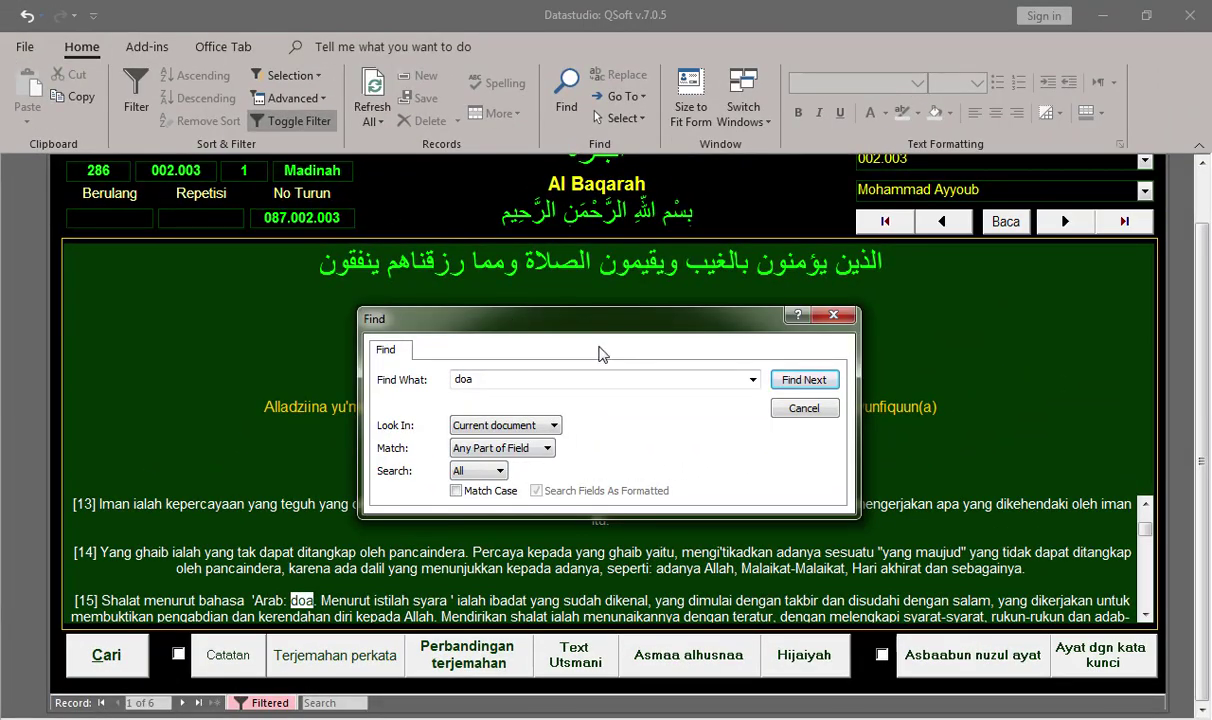
Examine the "doa" matches in the filtered verses up to Al Baqarah 002.126, keeping the Find dialog clear of the text
{"action": "left_click_drag", "start_coordinate": [626, 330], "coordinate": [724, 327]}
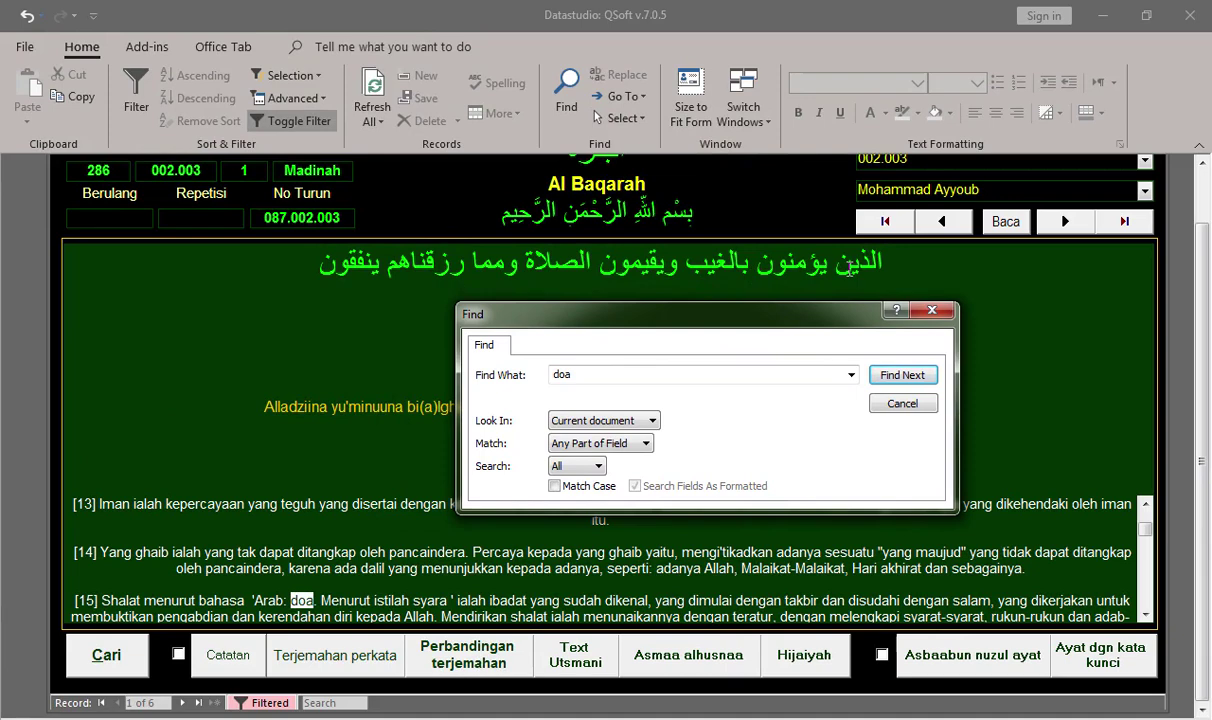
{"action": "left_click", "coordinate": [305, 265]}
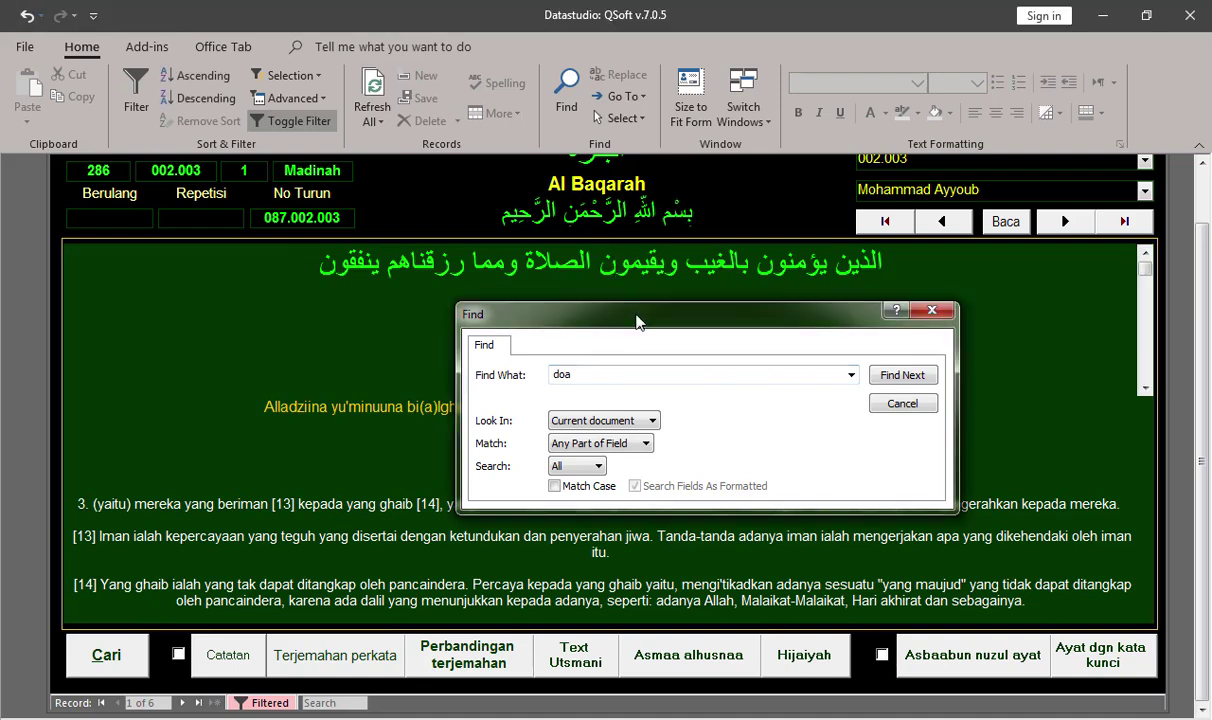
{"action": "left_click_drag", "start_coordinate": [636, 319], "coordinate": [605, 285]}
{"action": "double_click", "coordinate": [600, 340]}
{"action": "left_click", "coordinate": [903, 342]}
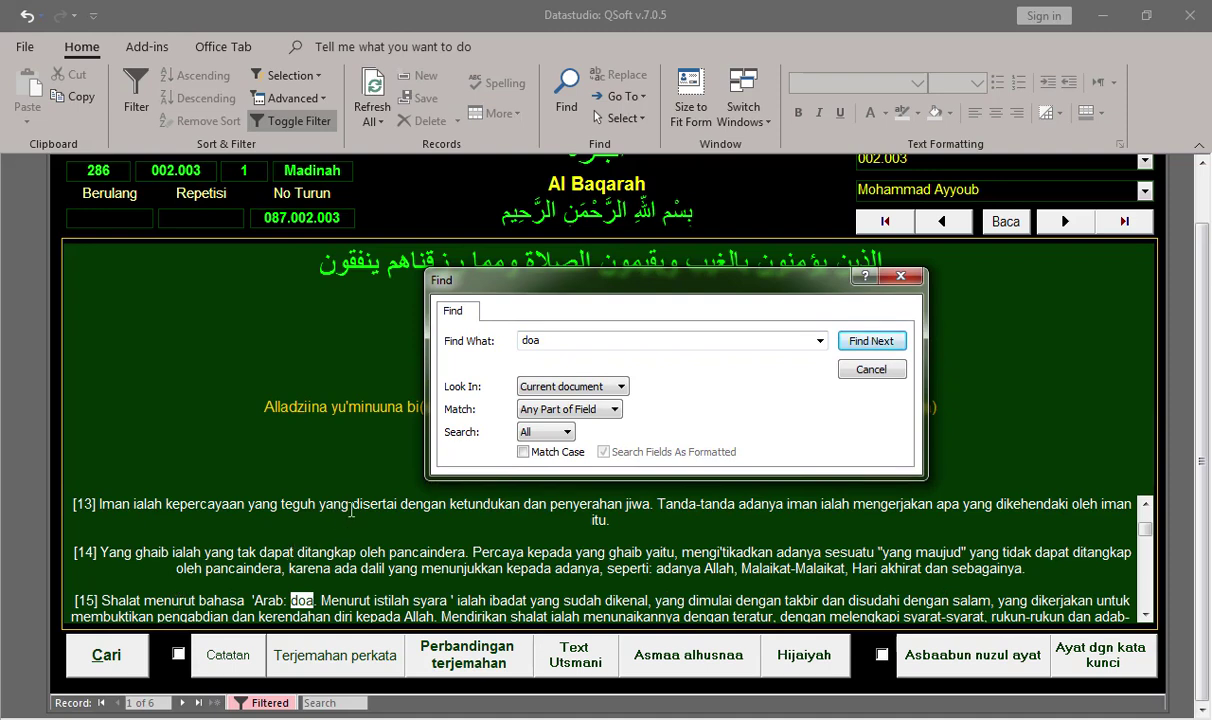
{"action": "left_click", "coordinate": [873, 342]}
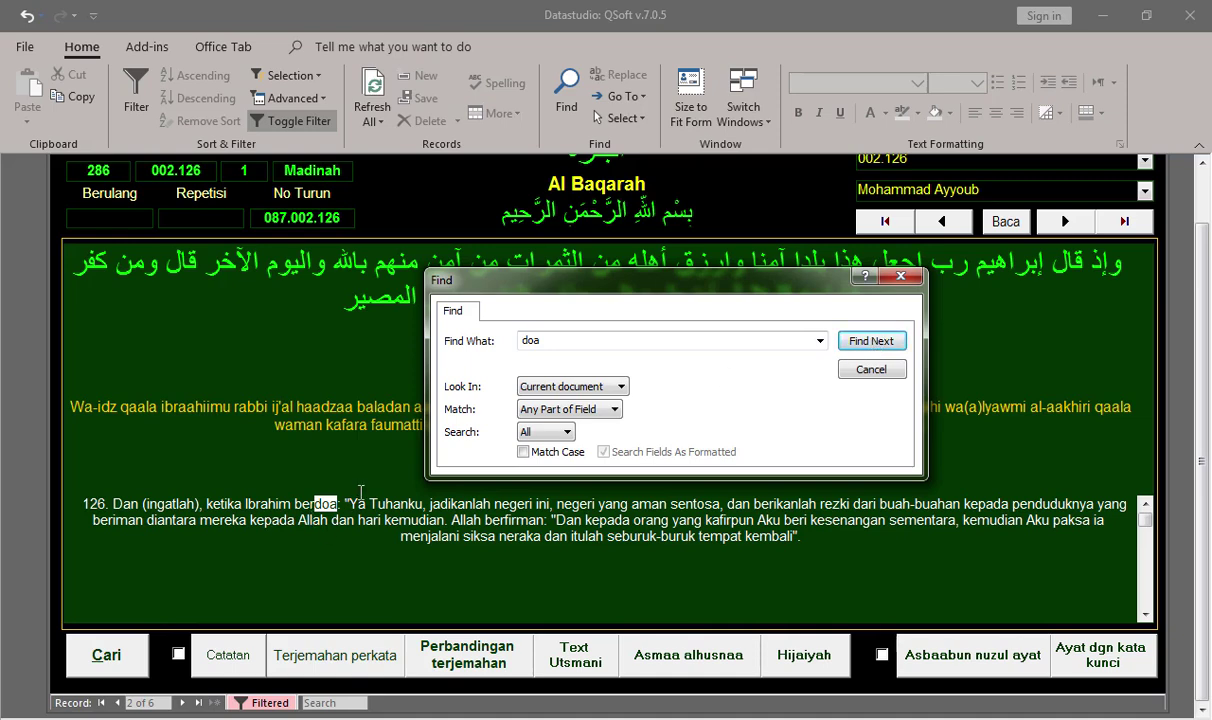
{"action": "left_click_drag", "start_coordinate": [665, 290], "coordinate": [668, 342]}
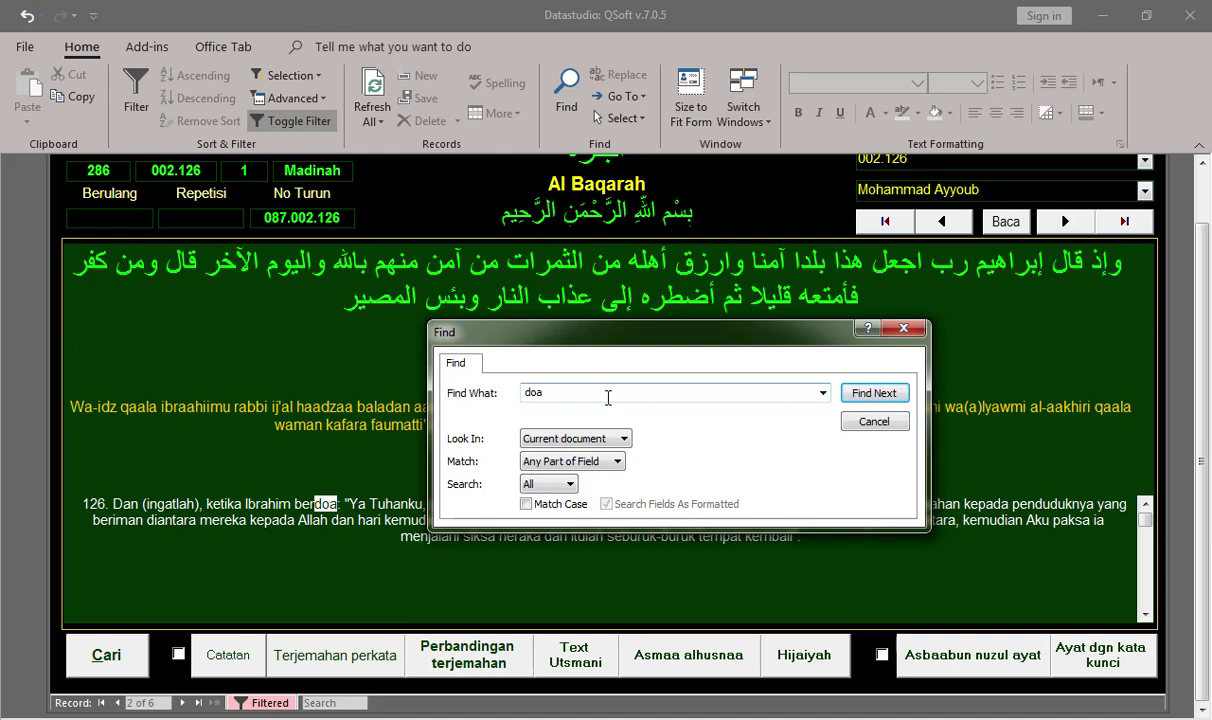
Remove the "doa" filter and search all verses for the Arabic word "اللهم"
{"action": "left_click", "coordinate": [268, 703]}
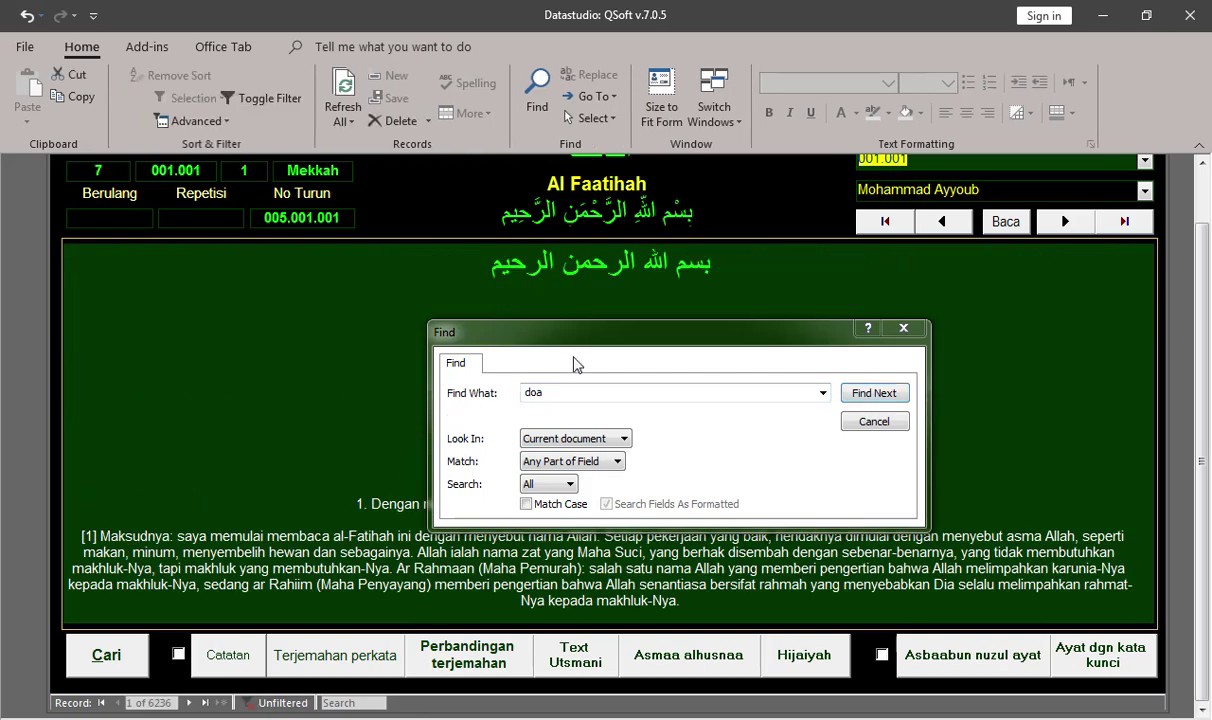
{"action": "left_click", "coordinate": [579, 391]}
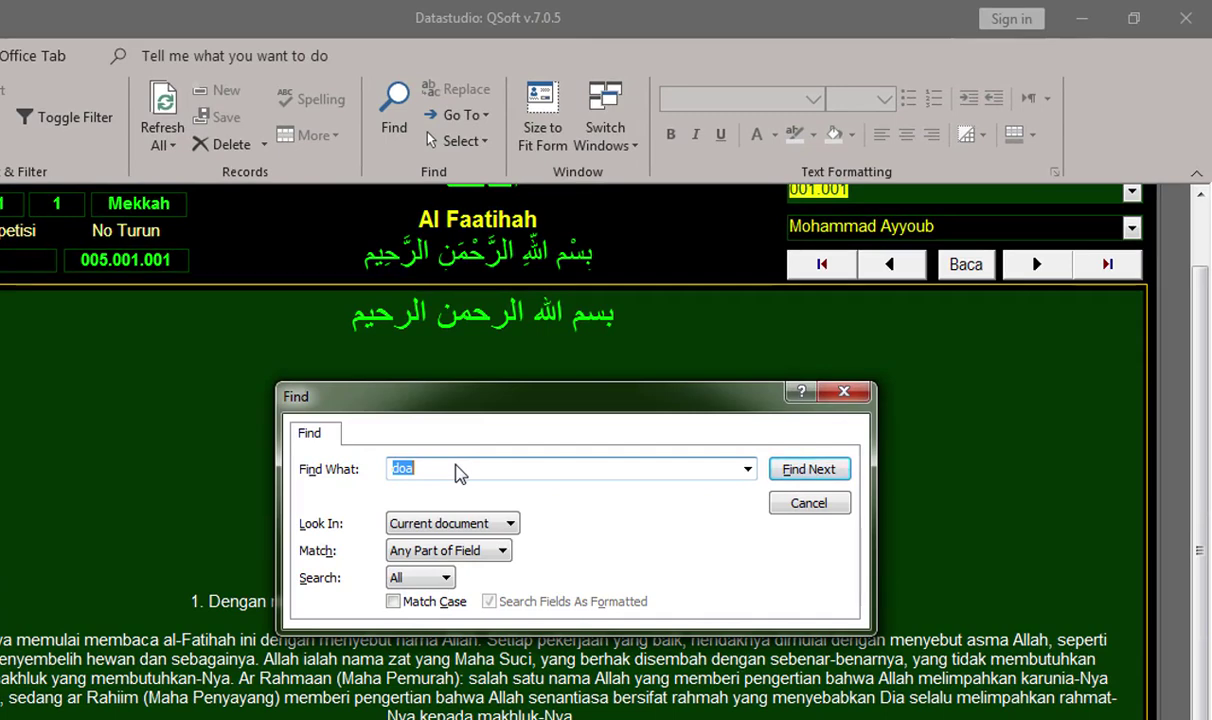
{"action": "left_click", "coordinate": [457, 466]}
{"action": "key", "text": "BackSpace"}
{"action": "key", "text": "BackSpace"}
{"action": "key", "text": "BackSpace"}
{"action": "type", "text": "الله"}
{"action": "key", "text": "ctrl+a"}
{"action": "key", "text": "BackSpace"}
{"action": "type", "text": "اللهم"}
{"action": "key", "text": "Return"}
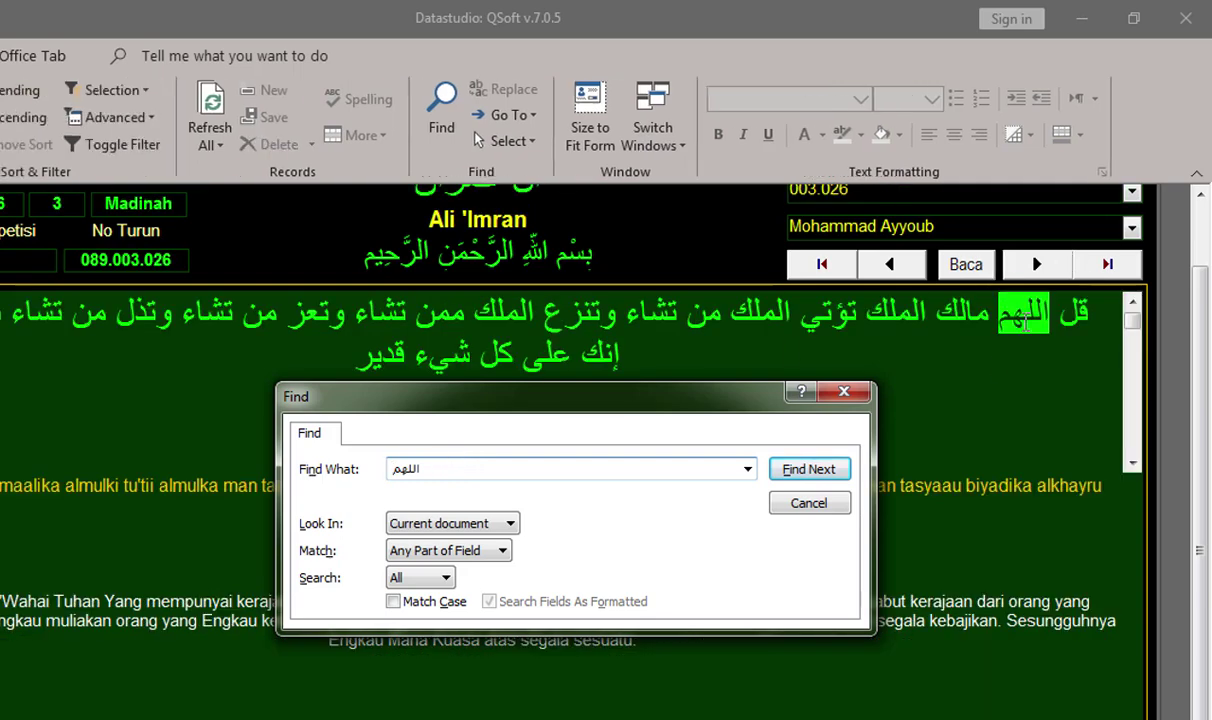
Filter the verses to those containing "اللهم", moving the Find dialog clear of the verse text
{"action": "left_click_drag", "start_coordinate": [560, 400], "coordinate": [418, 673]}
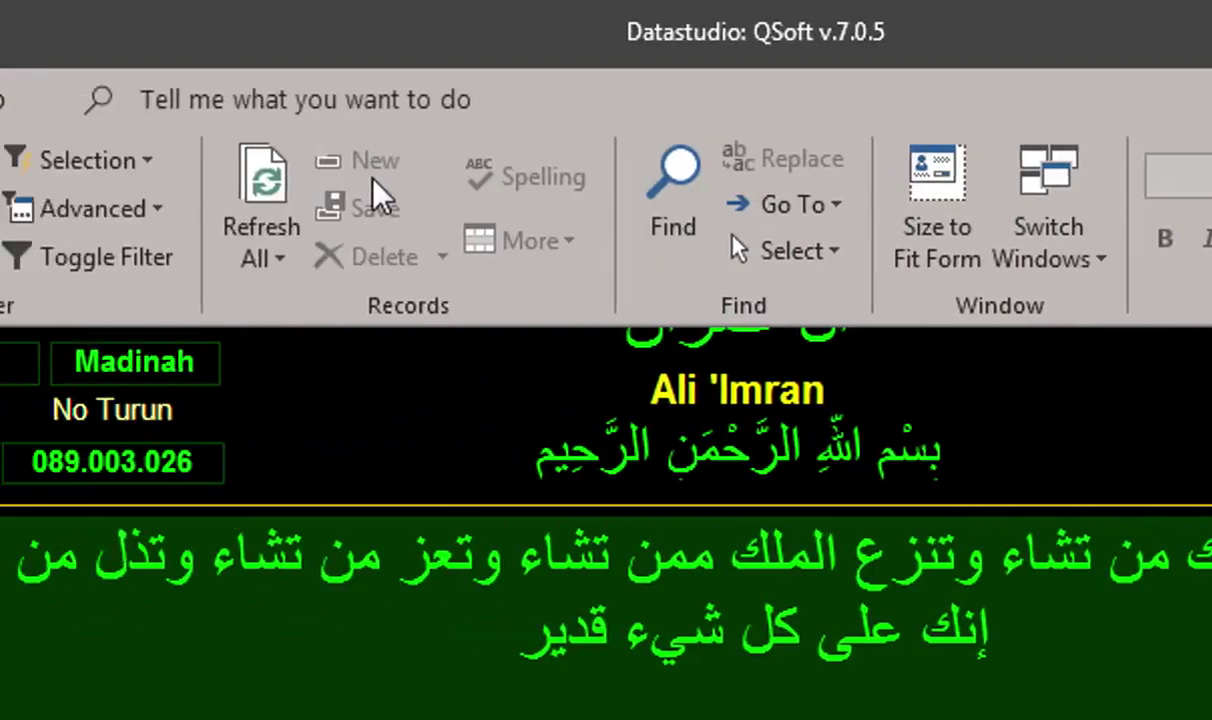
{"action": "left_click", "coordinate": [228, 183]}
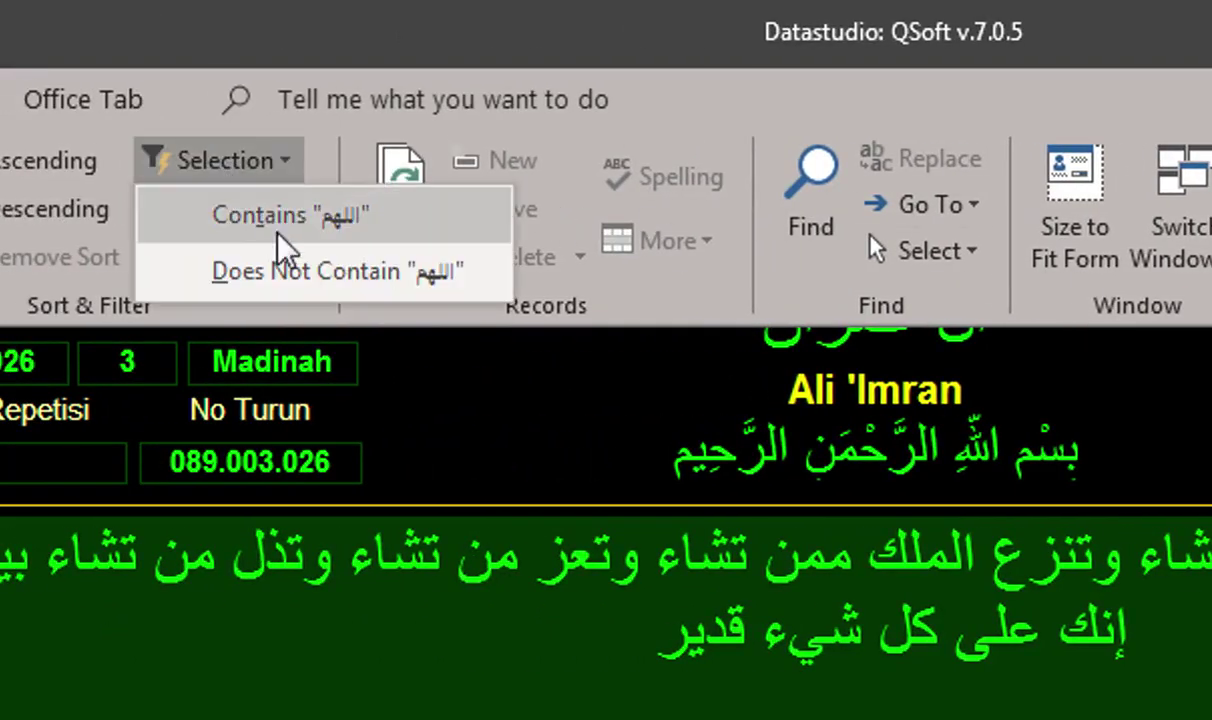
{"action": "left_click", "coordinate": [319, 230]}
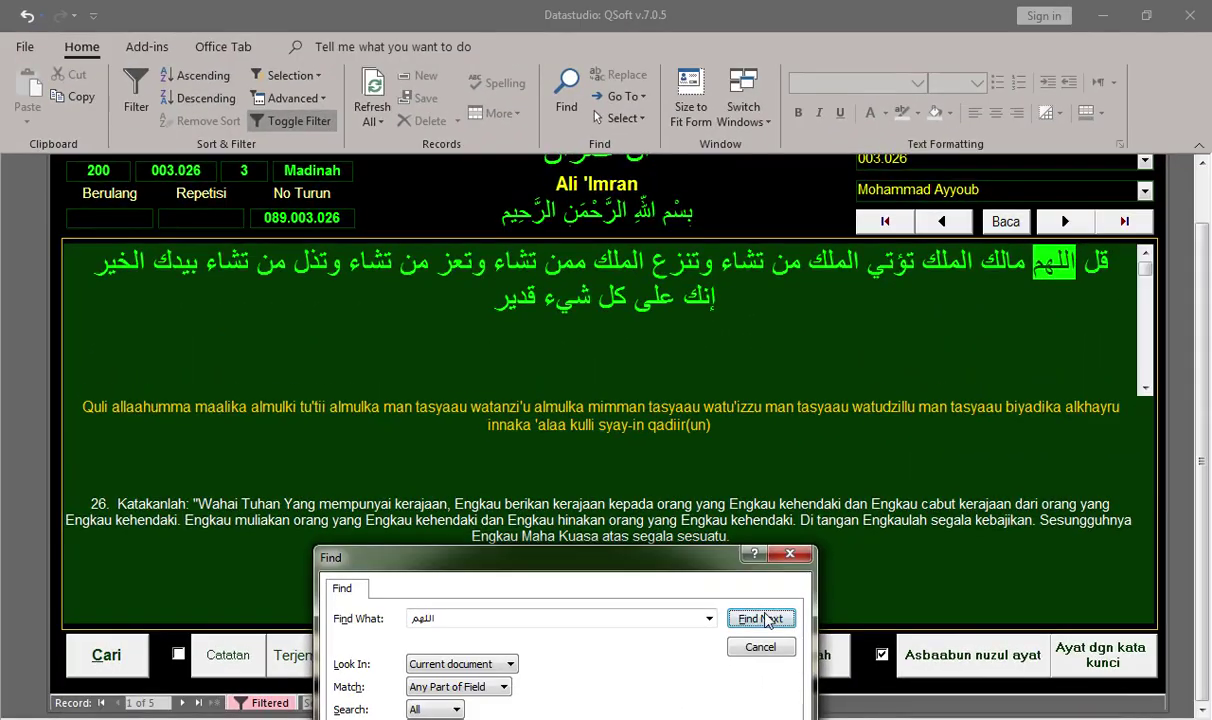
Go through the following "اللهم" matches as far as verse 008.032 and uncover the verse text
{"action": "left_click", "coordinate": [765, 620]}
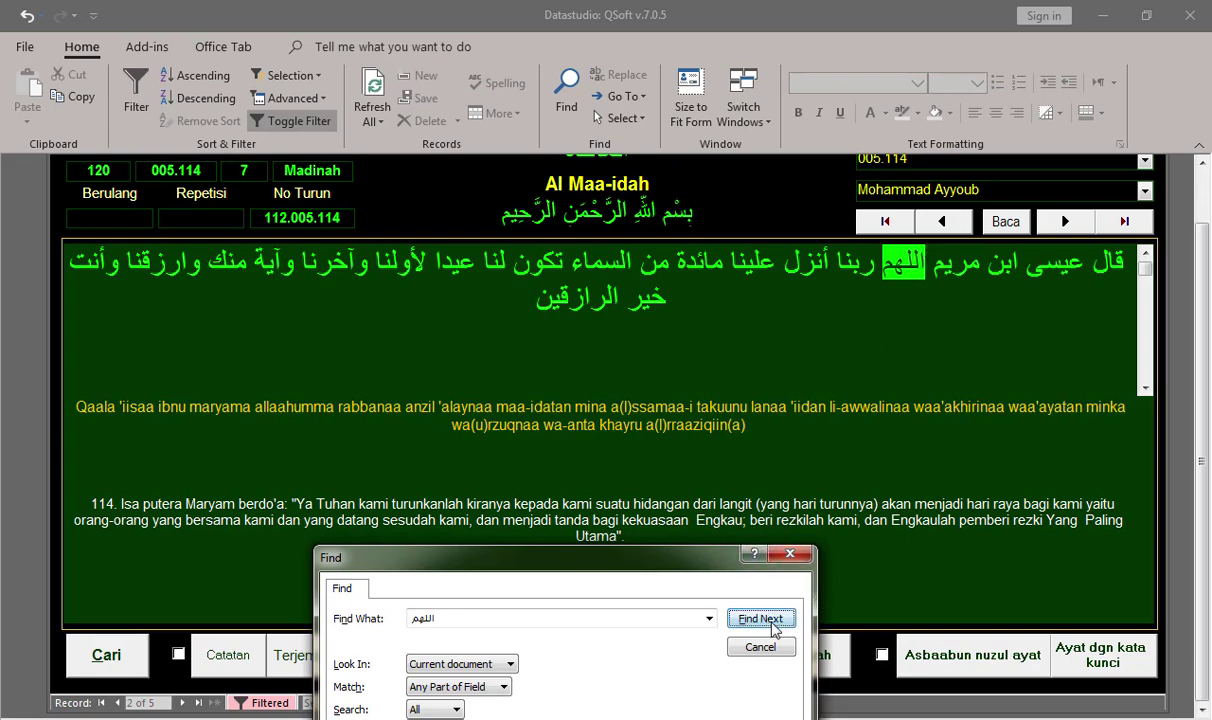
{"action": "left_click", "coordinate": [755, 619]}
{"action": "left_click_drag", "start_coordinate": [699, 561], "coordinate": [812, 403]}
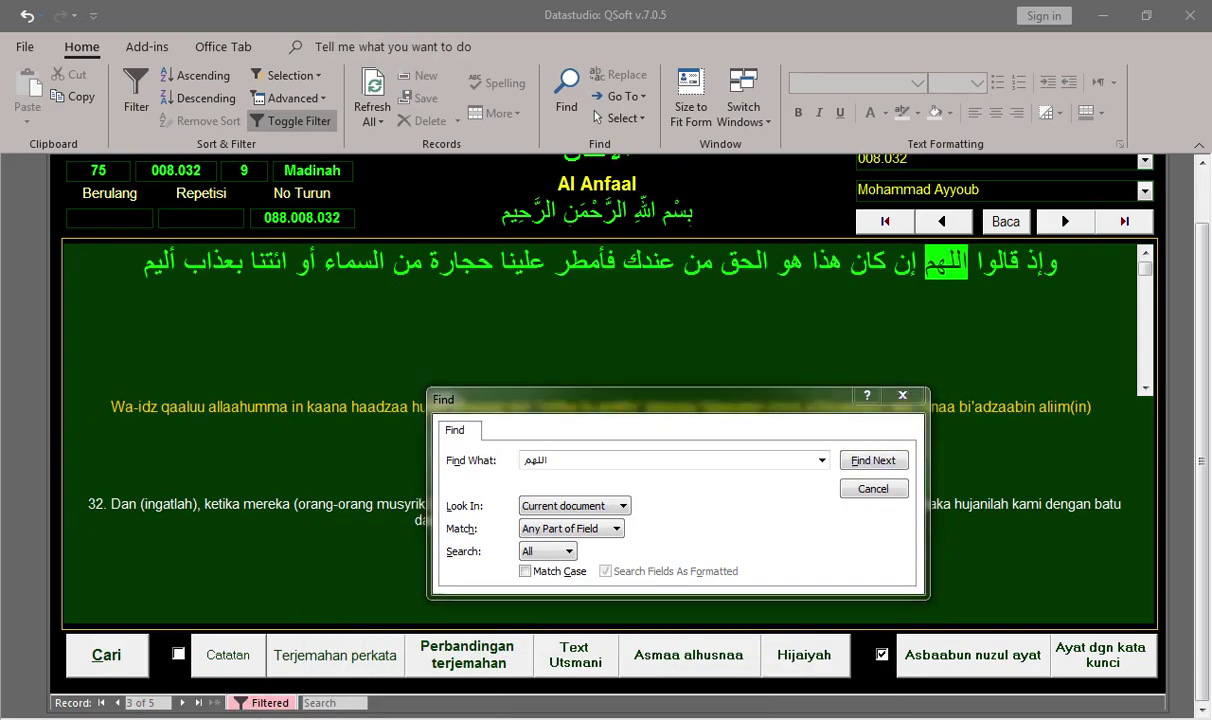
{"action": "key", "text": "alt+Tab"}
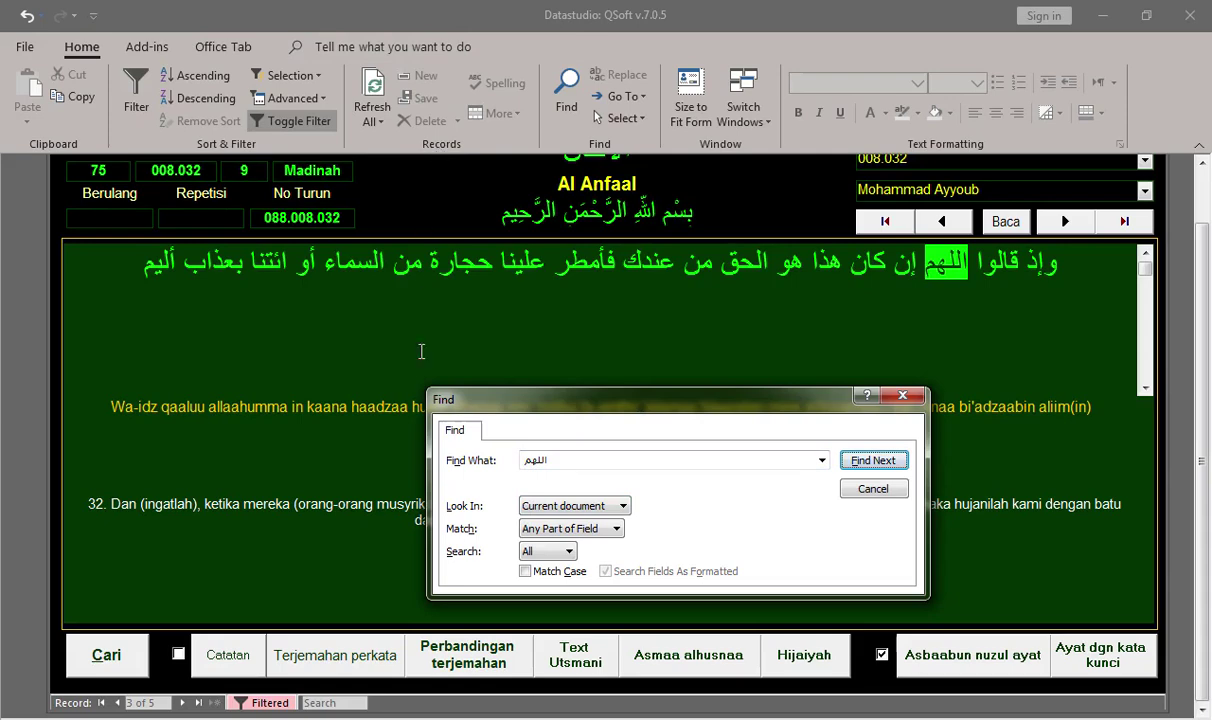
Remove the "اللهم" filter and search all verses for the Arabic word "ربنا"
{"action": "left_click", "coordinate": [268, 703]}
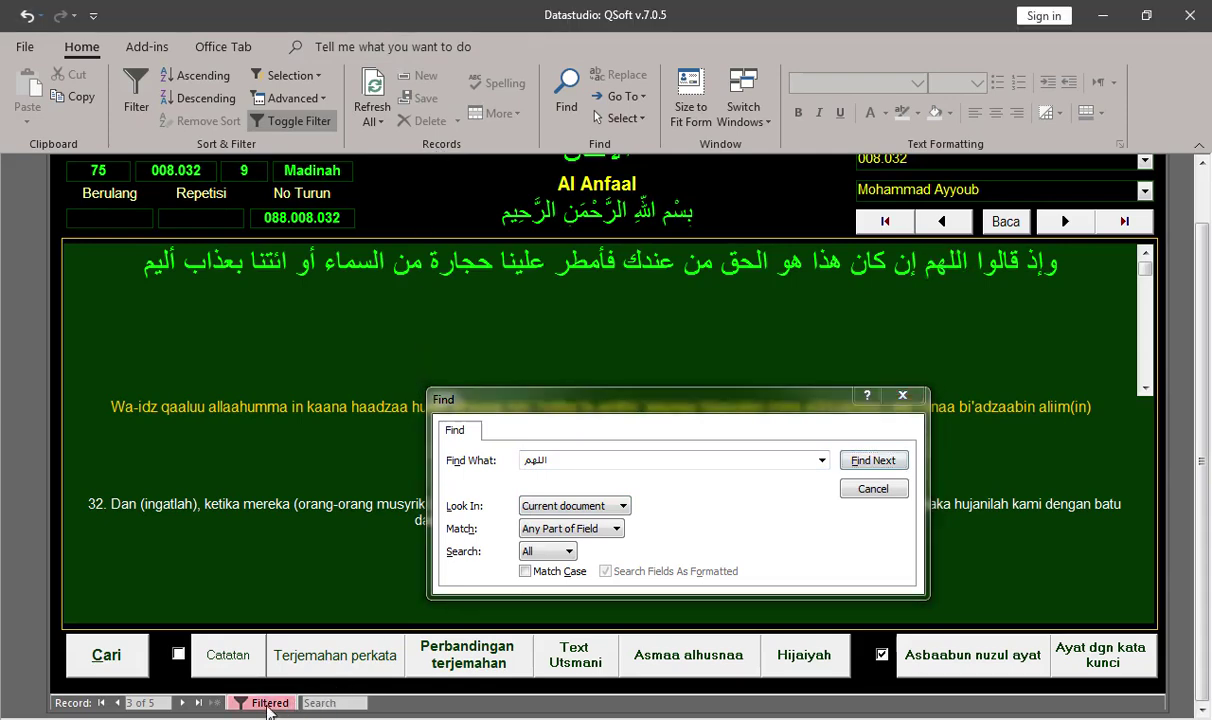
{"action": "left_click", "coordinate": [615, 454]}
{"action": "type", "text": "ا"}
{"action": "type", "text": "ب"}
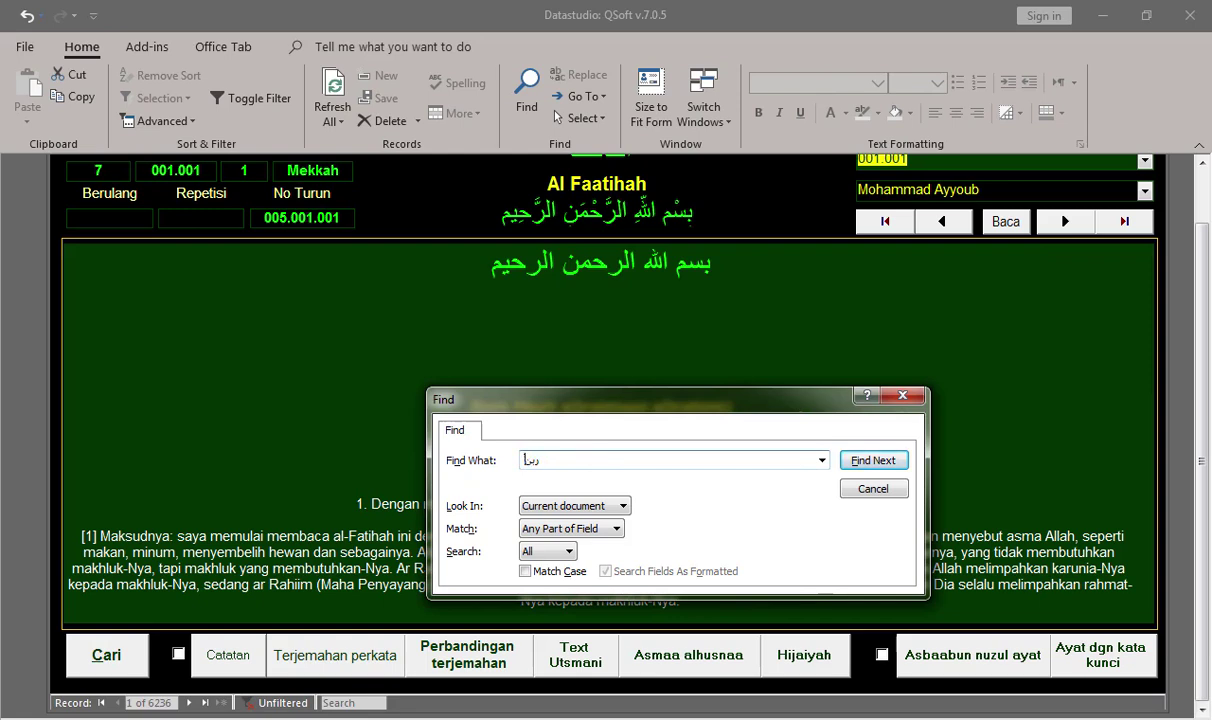
{"action": "type", "text": "نا"}
{"action": "left_click", "coordinate": [870, 461]}
{"action": "left_click_drag", "start_coordinate": [645, 399], "coordinate": [581, 508]}
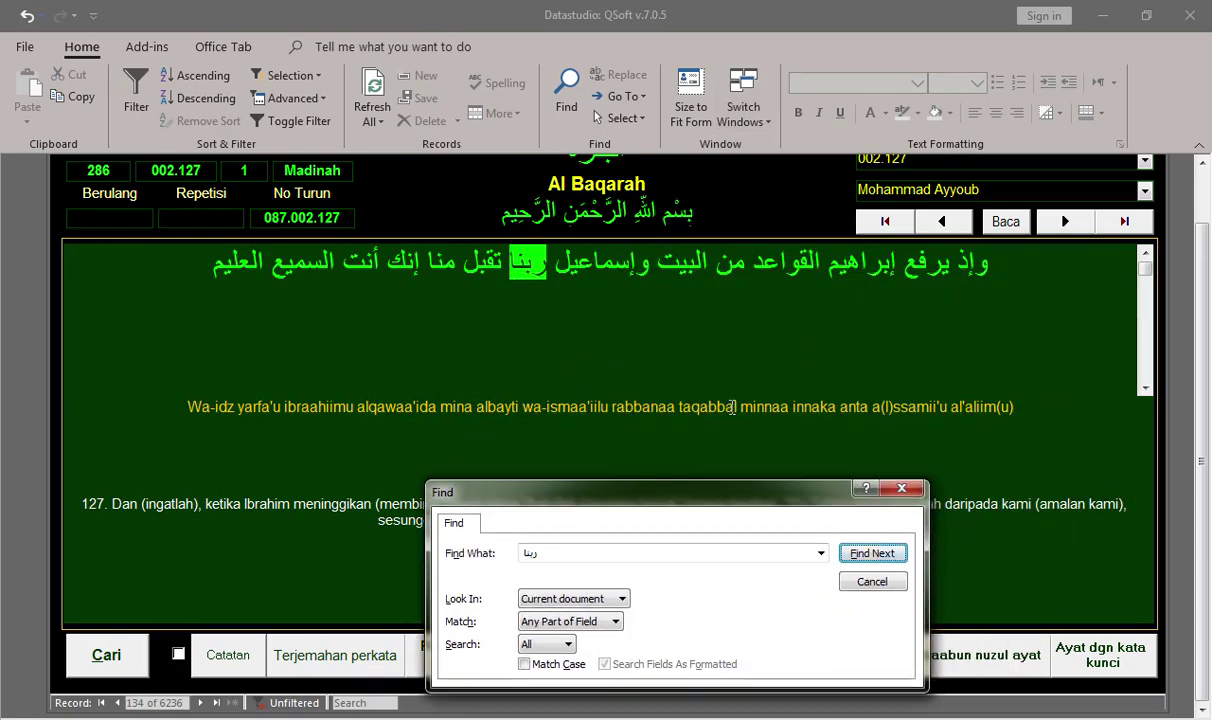
Search for the transliterated word "rabbanaa", as spelled in the transliteration of verse 002.127
{"action": "double_click", "coordinate": [632, 407]}
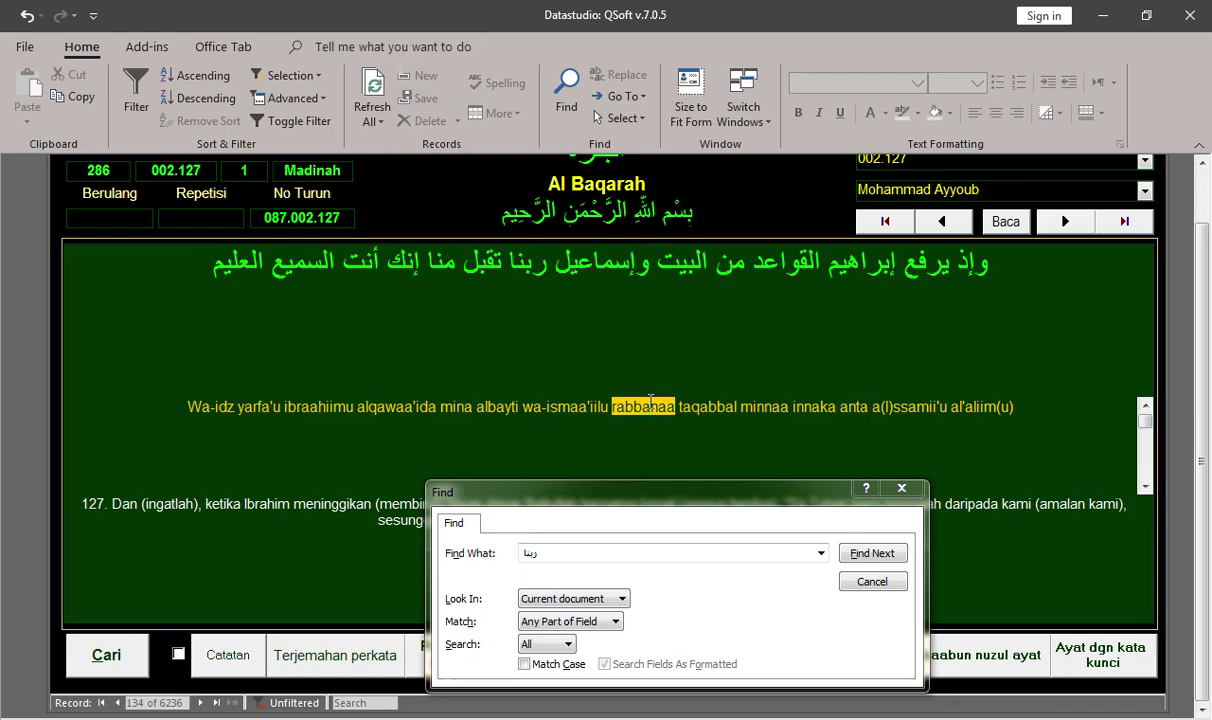
{"action": "left_click", "coordinate": [573, 557]}
{"action": "type", "text": "rabbanaa"}
{"action": "left_click", "coordinate": [872, 554]}
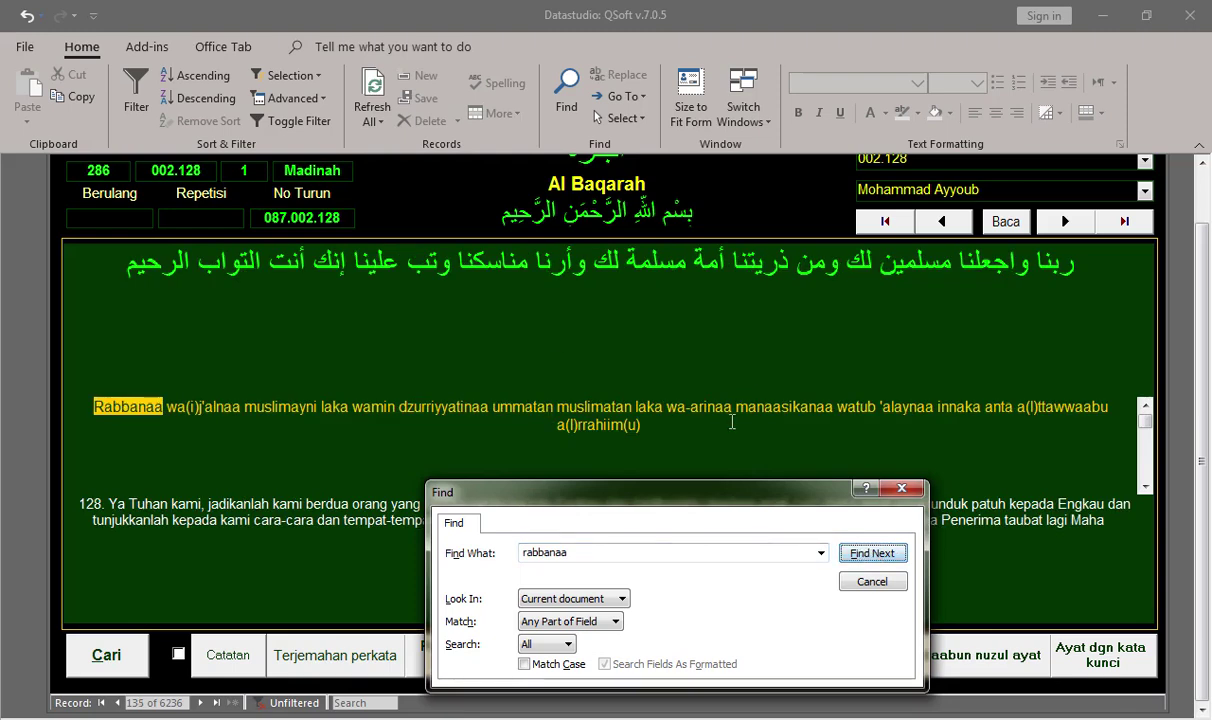
Filter the verses to those whose transliteration contains "rabbanaa"
{"action": "left_click", "coordinate": [292, 75]}
{"action": "left_click", "coordinate": [334, 101]}
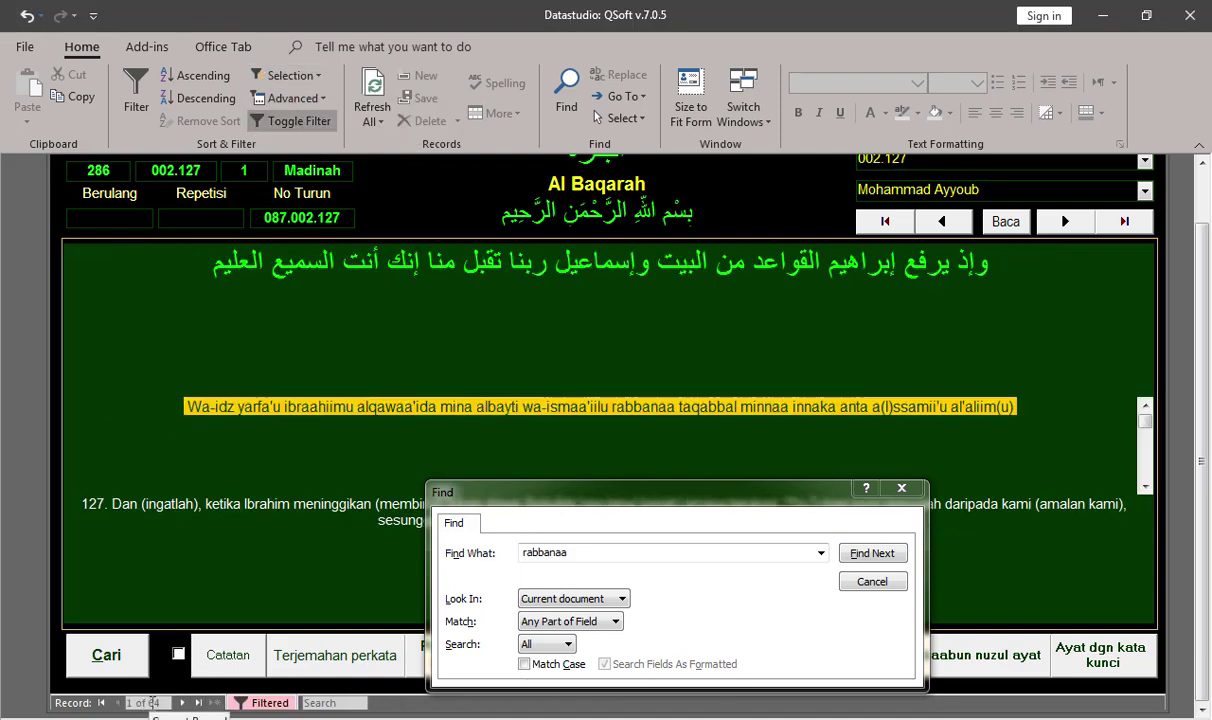
{"action": "left_click", "coordinate": [573, 552]}
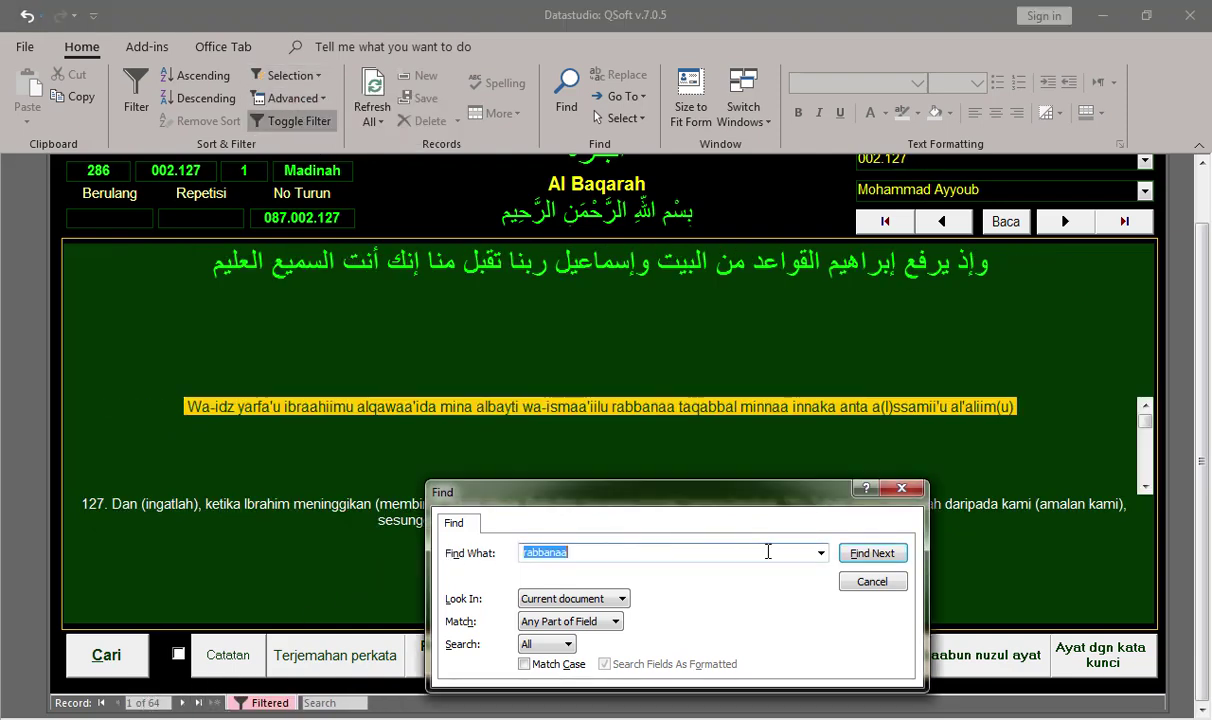
Step through the "rabbanaa" matches in the filtered verses from 002.127 as far as verse 002.201
{"action": "left_click", "coordinate": [862, 553]}
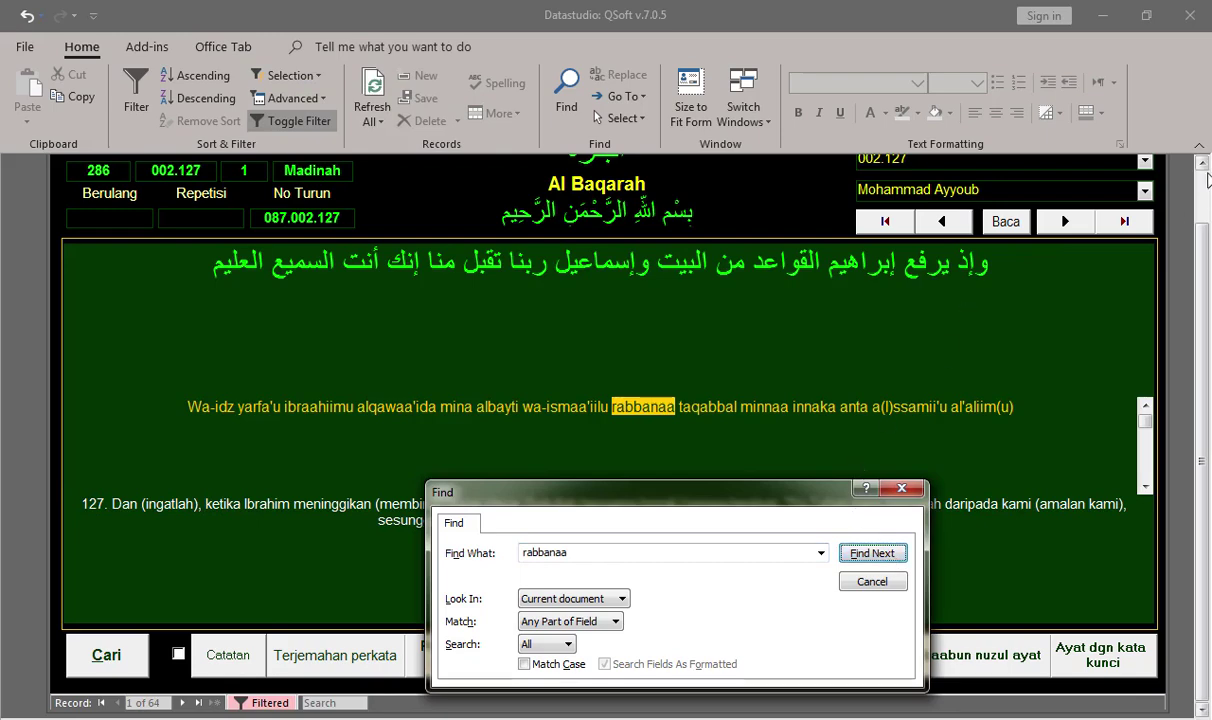
{"action": "left_click", "coordinate": [1136, 160]}
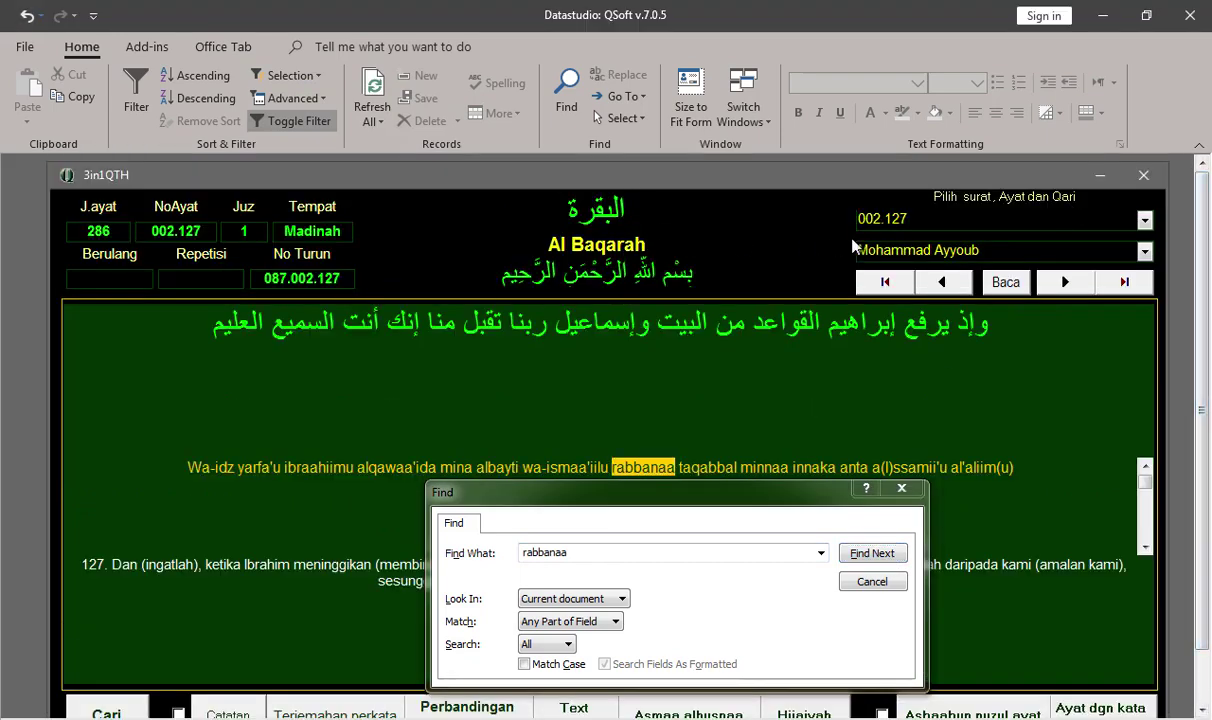
{"action": "left_click", "coordinate": [871, 553]}
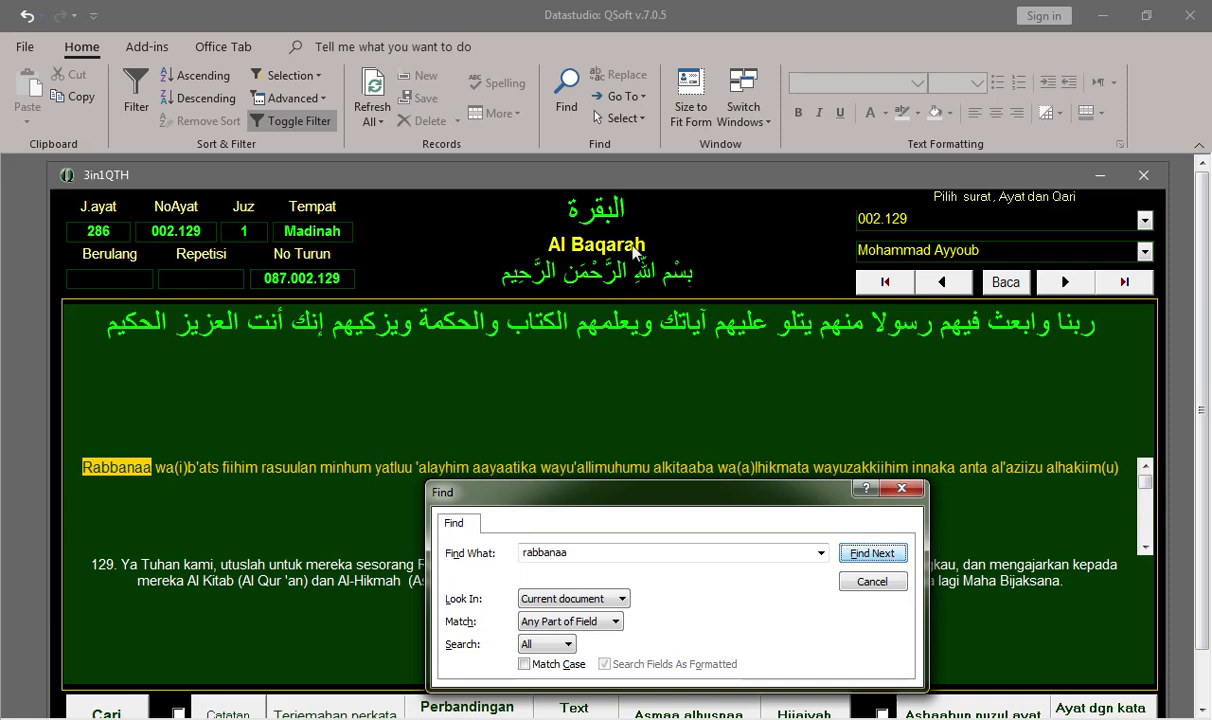
{"action": "left_click", "coordinate": [866, 551]}
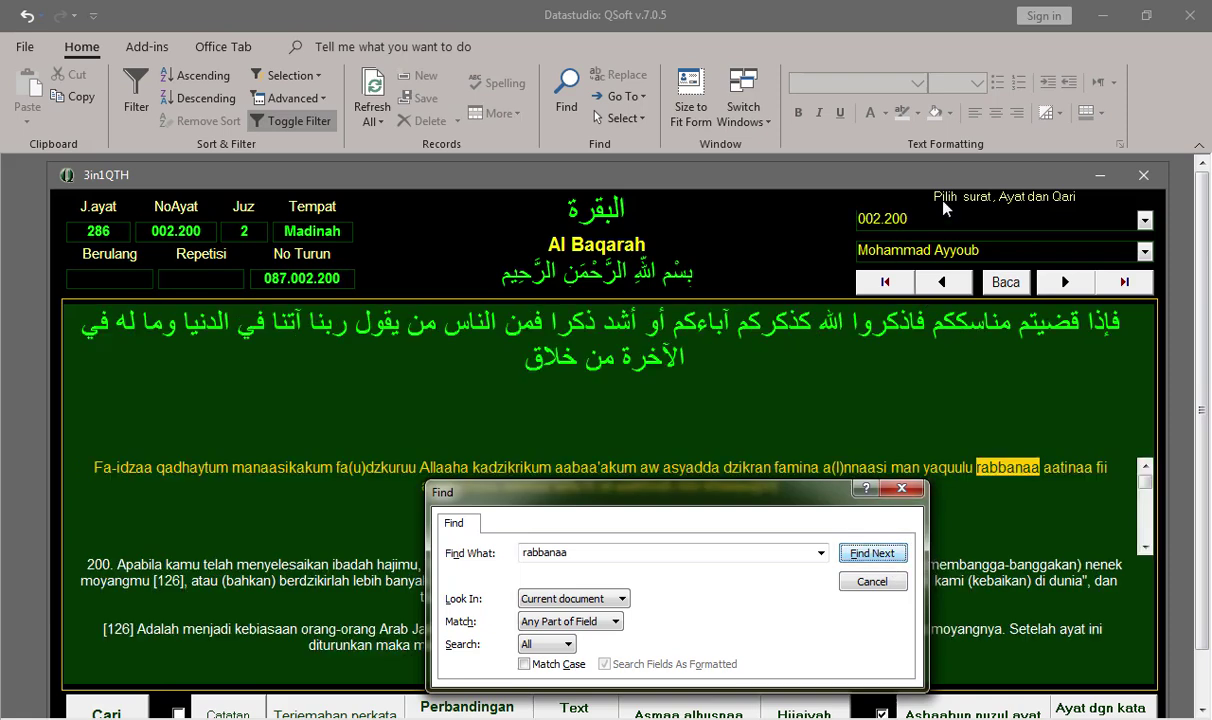
{"action": "left_click", "coordinate": [868, 556]}
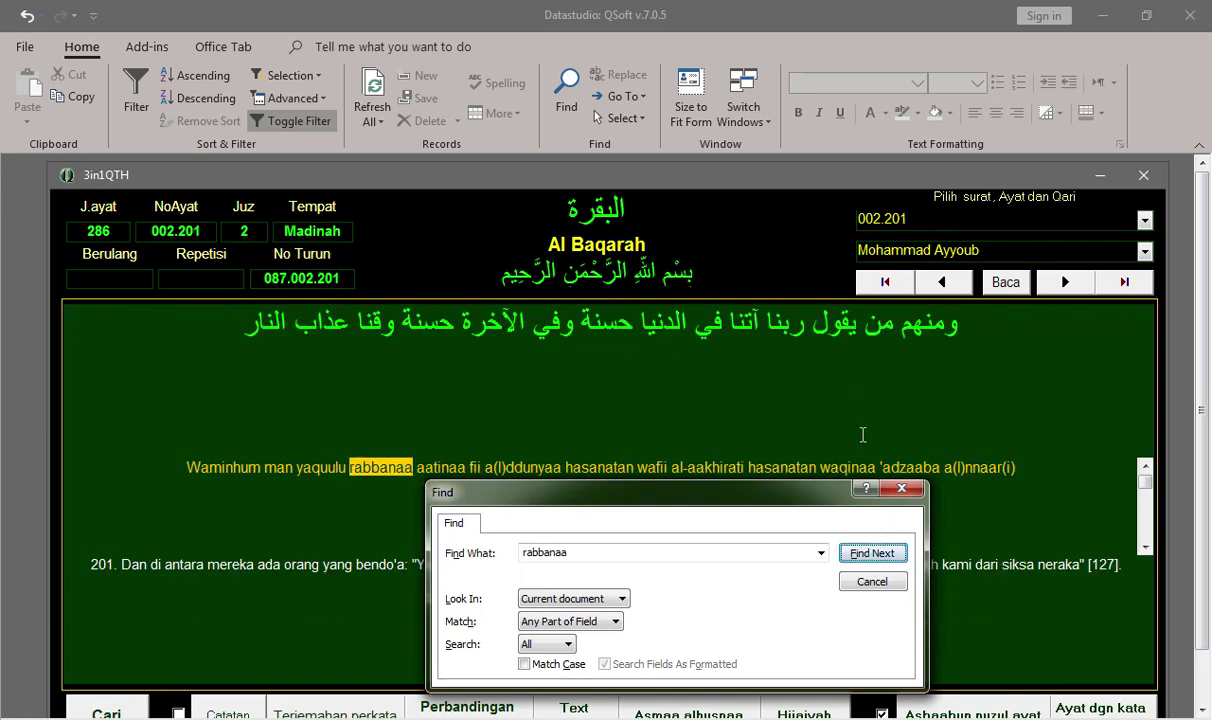
Go to the last filtered verse, find "rabbanaa" in its transliteration and check the number of filtered records
{"action": "left_click", "coordinate": [1120, 283]}
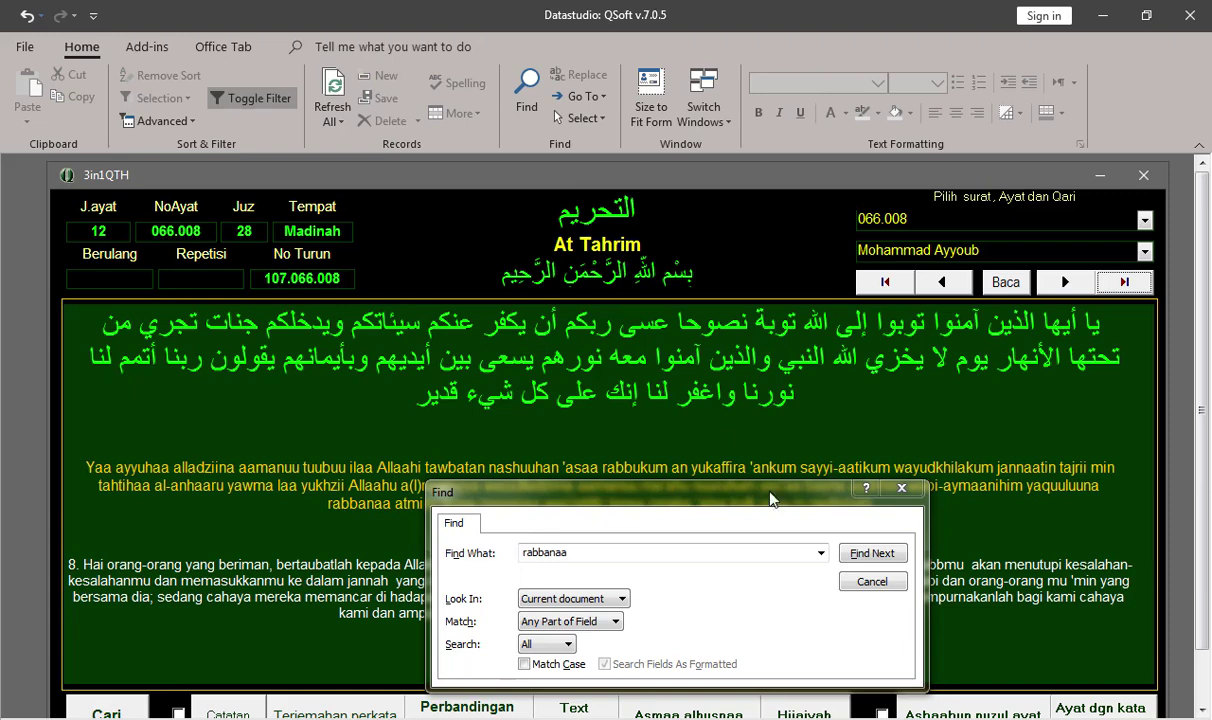
{"action": "left_click", "coordinate": [868, 556]}
{"action": "left_click", "coordinate": [846, 281]}
{"action": "left_click", "coordinate": [1124, 283]}
{"action": "left_click", "coordinate": [866, 554]}
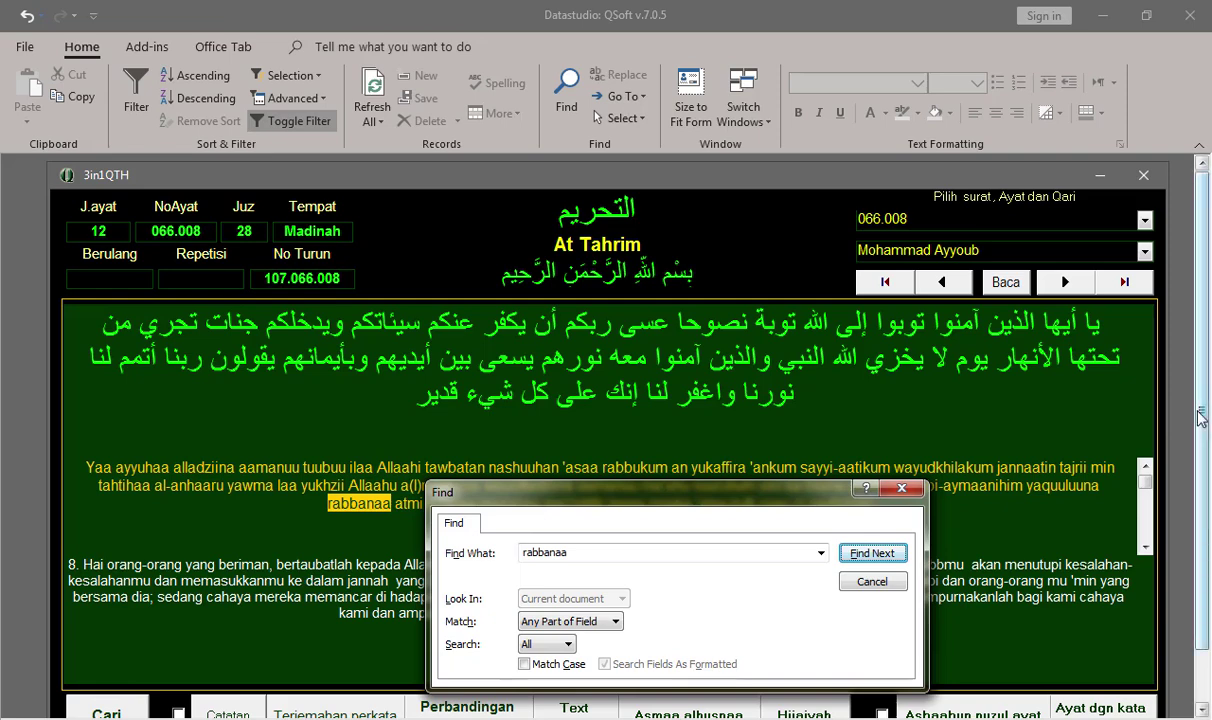
{"action": "scroll", "coordinate": [660, 500], "scroll_direction": "down", "scroll_amount": 1}
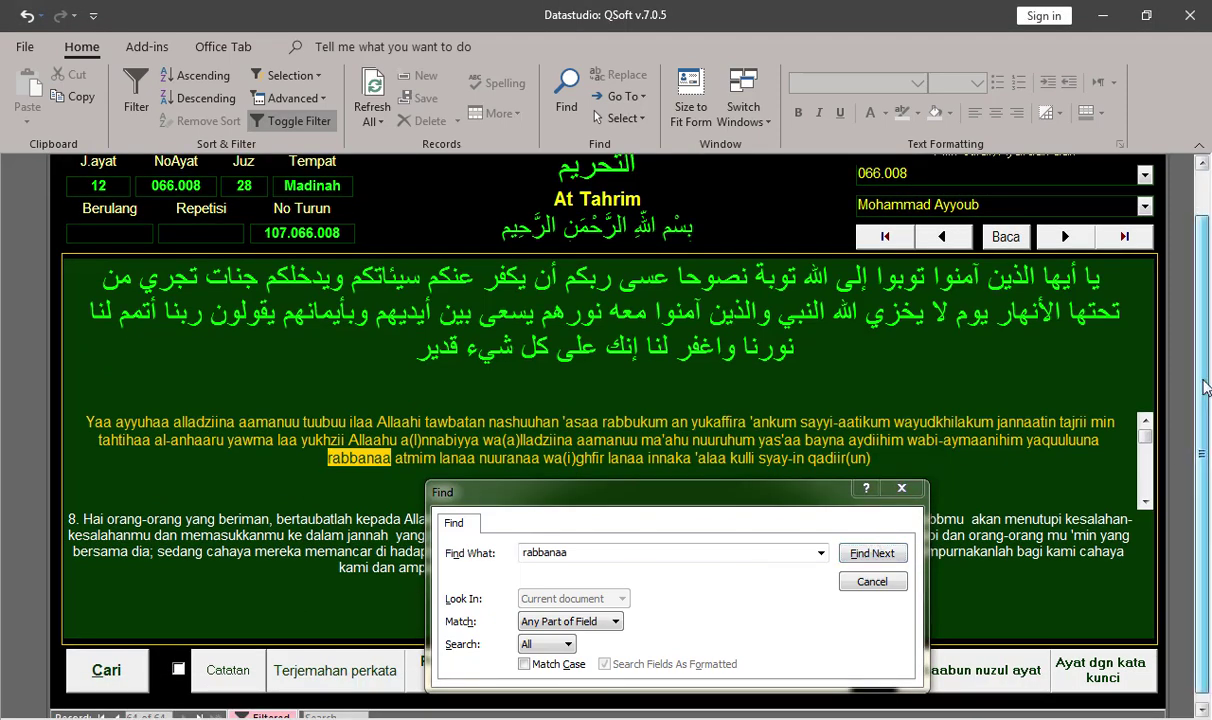
{"action": "scroll", "coordinate": [420, 640], "scroll_direction": "down", "scroll_amount": 1}
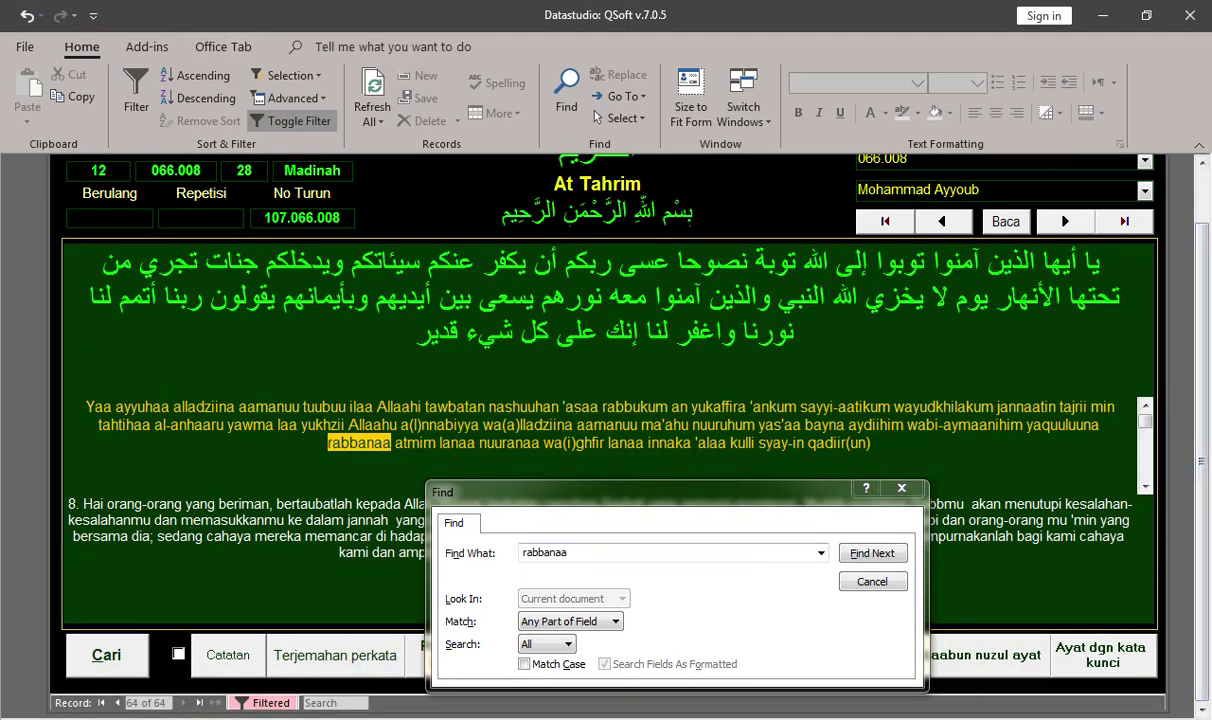
Switch to the Word question document and answer question 5 with "= 64 ayat (rabbanaa)"
{"action": "key", "text": "alt+Tab"}
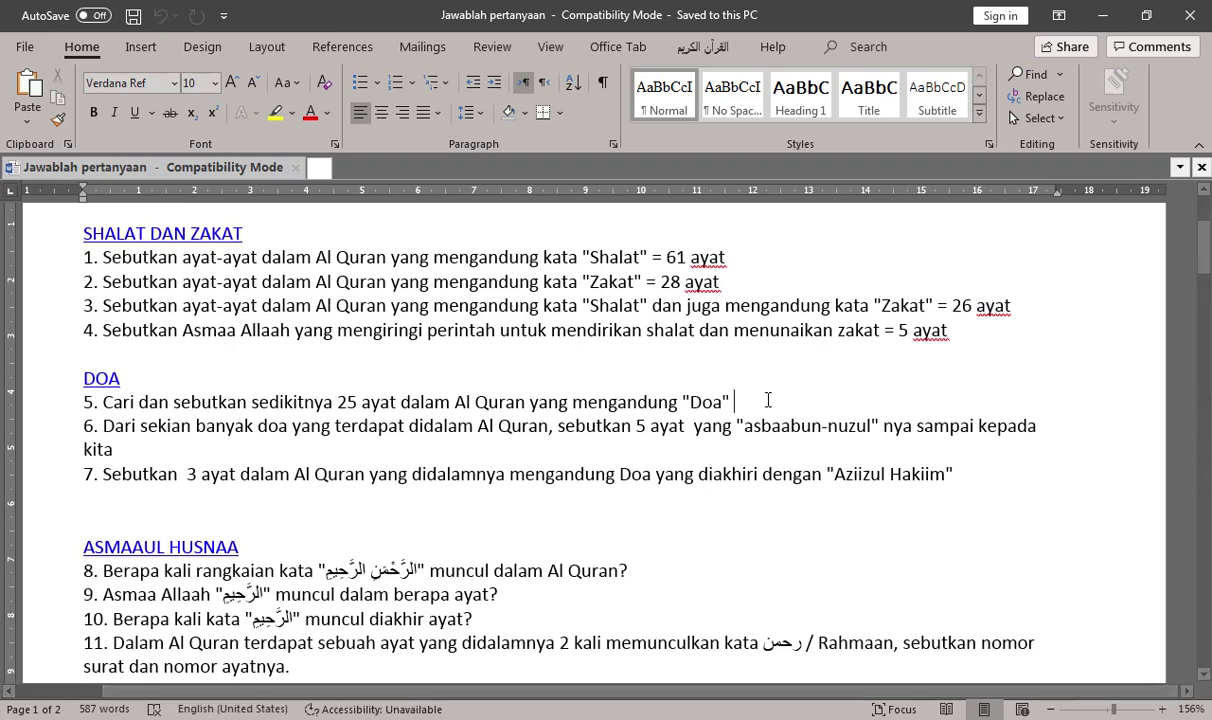
{"action": "type", "text": ":"}
{"action": "key", "text": "BackSpace"}
{"action": "type", "text": "= "}
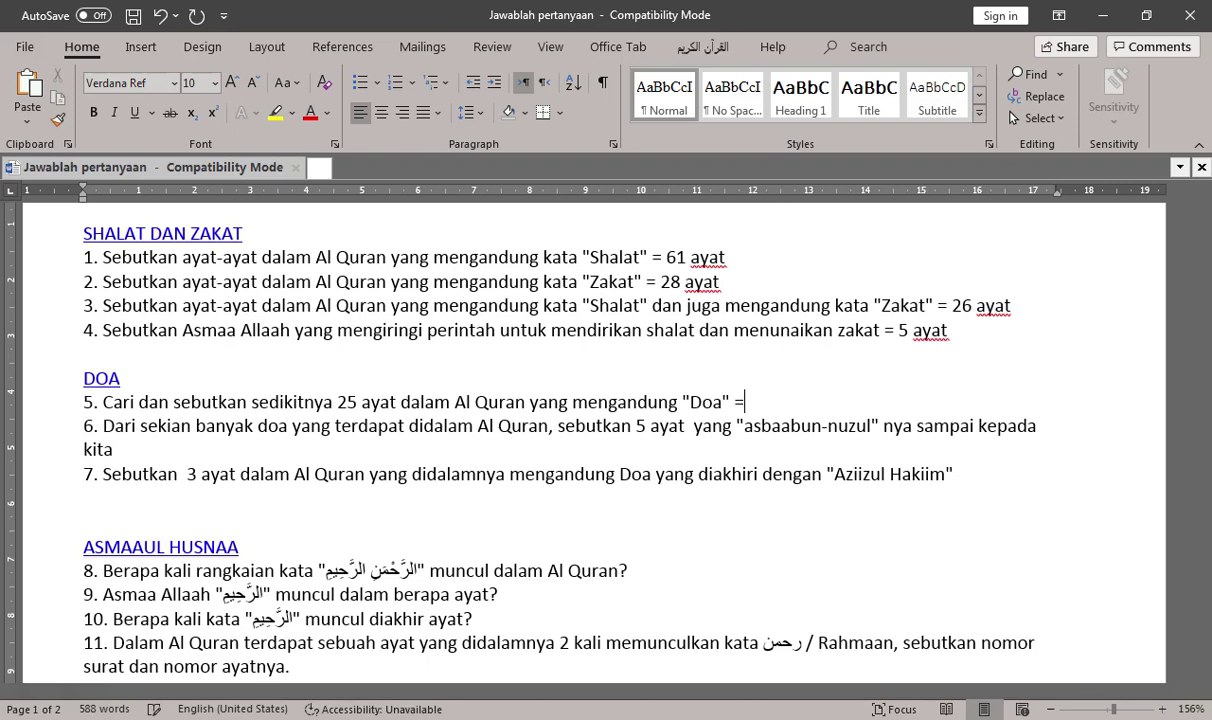
{"action": "type", "text": "64 ayat"}
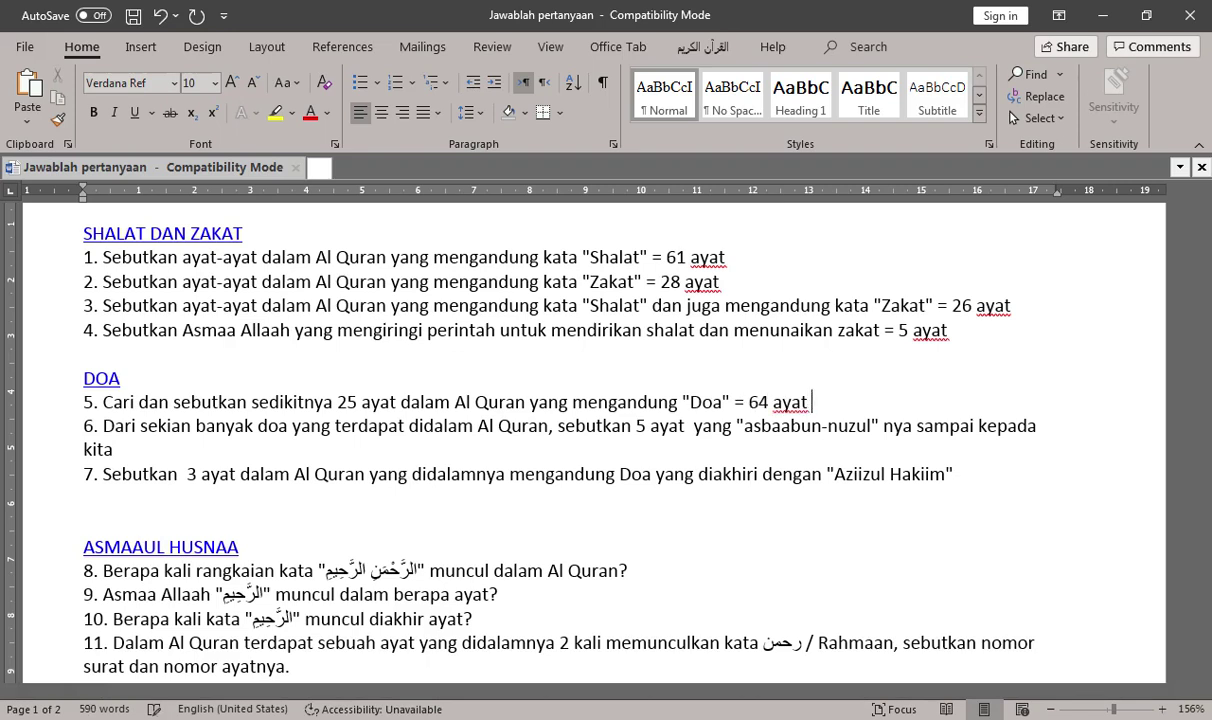
{"action": "type", "text": " ()"}
{"action": "type", "text": "rabbana"}
{"action": "type", "text": "a"}
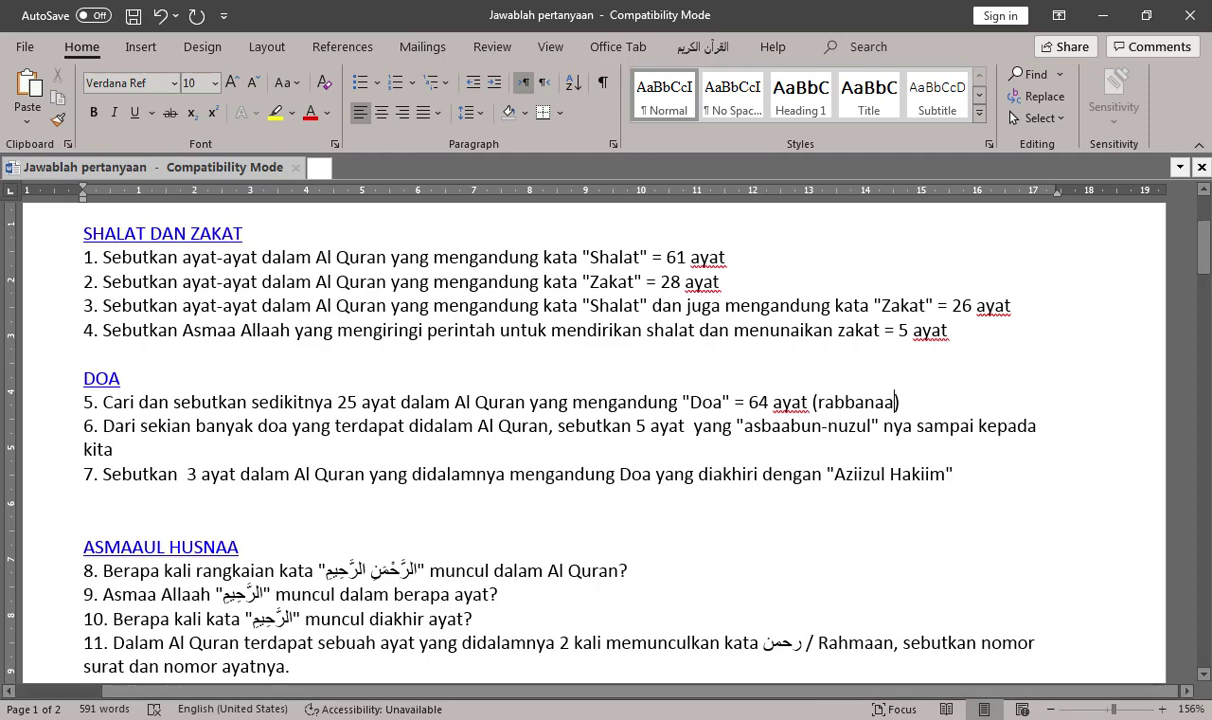
Return to QSoft, close the word search and filter the verses to those whose Asbaabun nuzul checkbox is selected
{"action": "key", "text": "alt+Tab"}
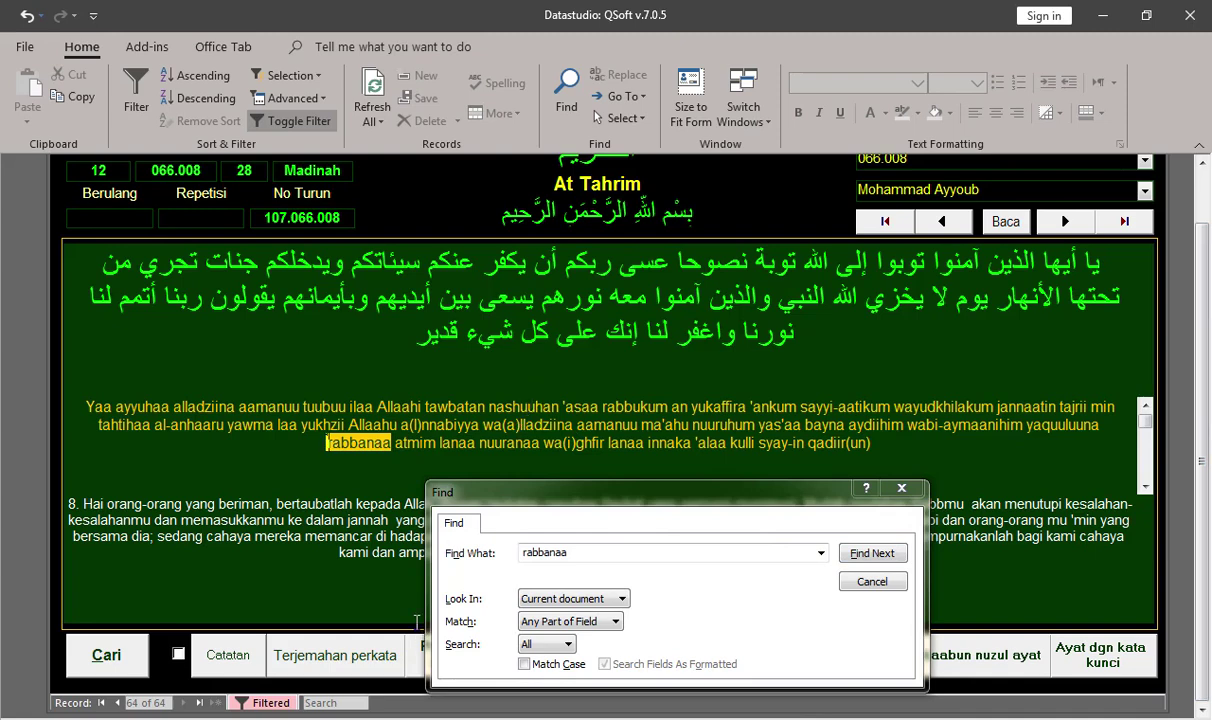
{"action": "left_click", "coordinate": [901, 488]}
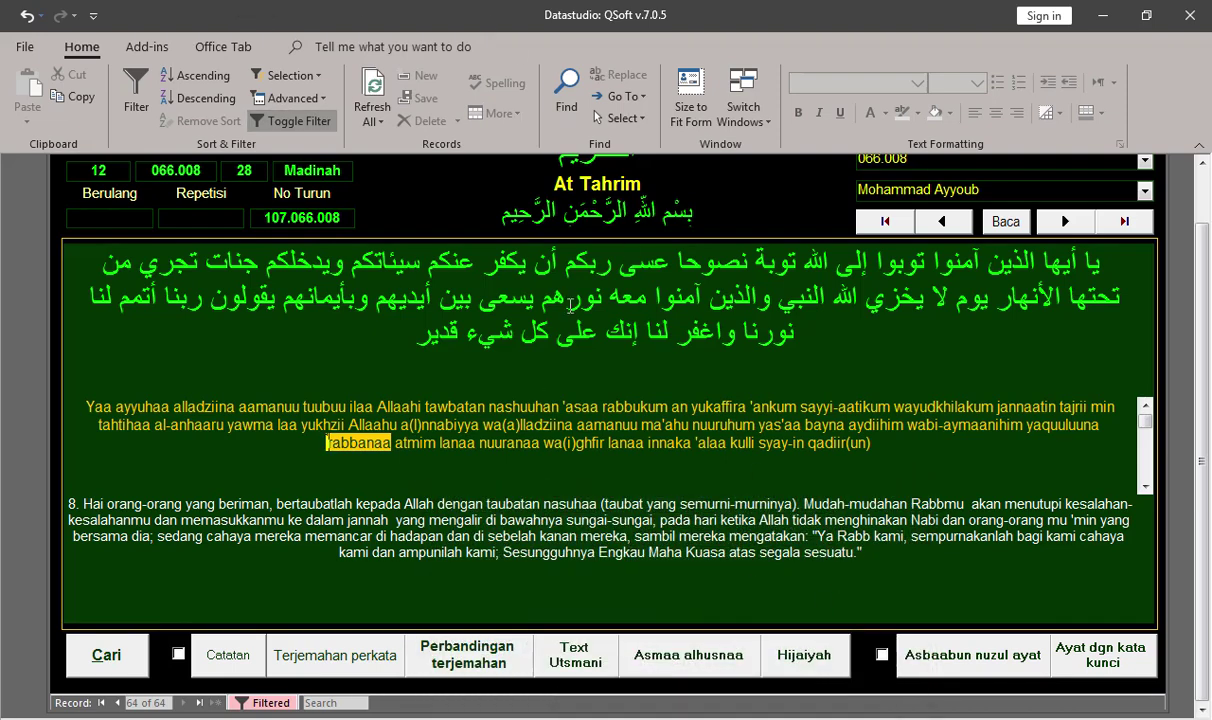
{"action": "left_click", "coordinate": [882, 655]}
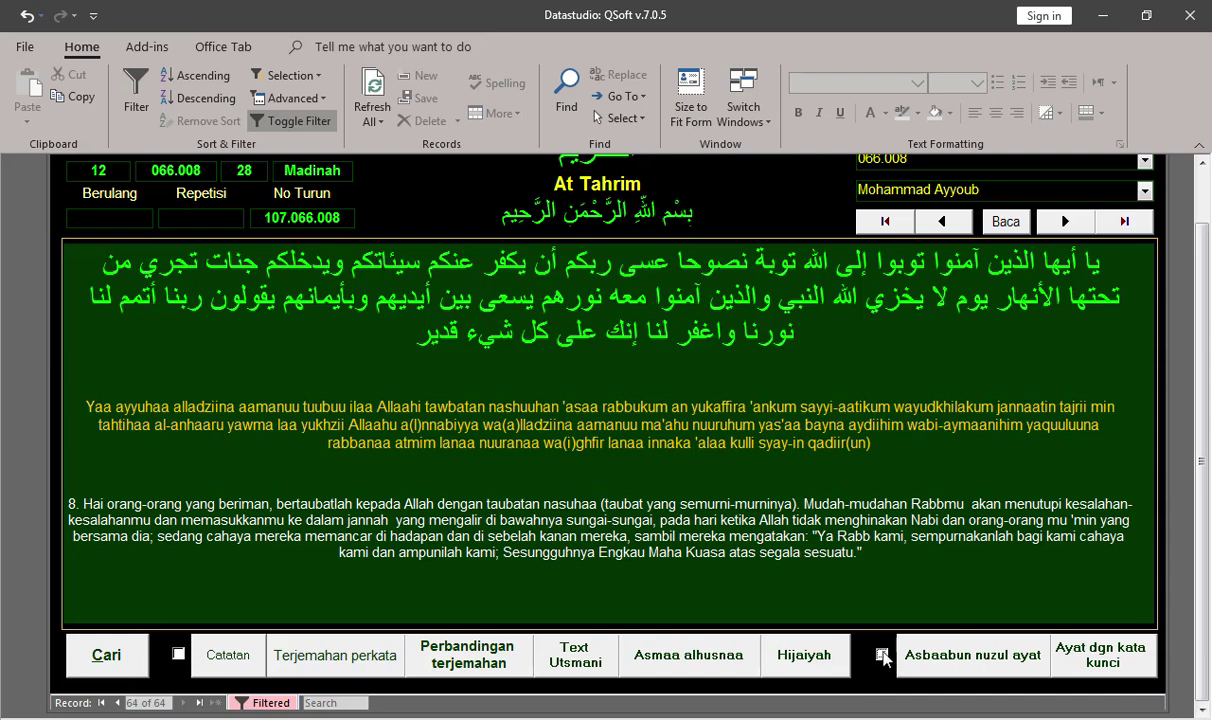
{"action": "left_click", "coordinate": [299, 76]}
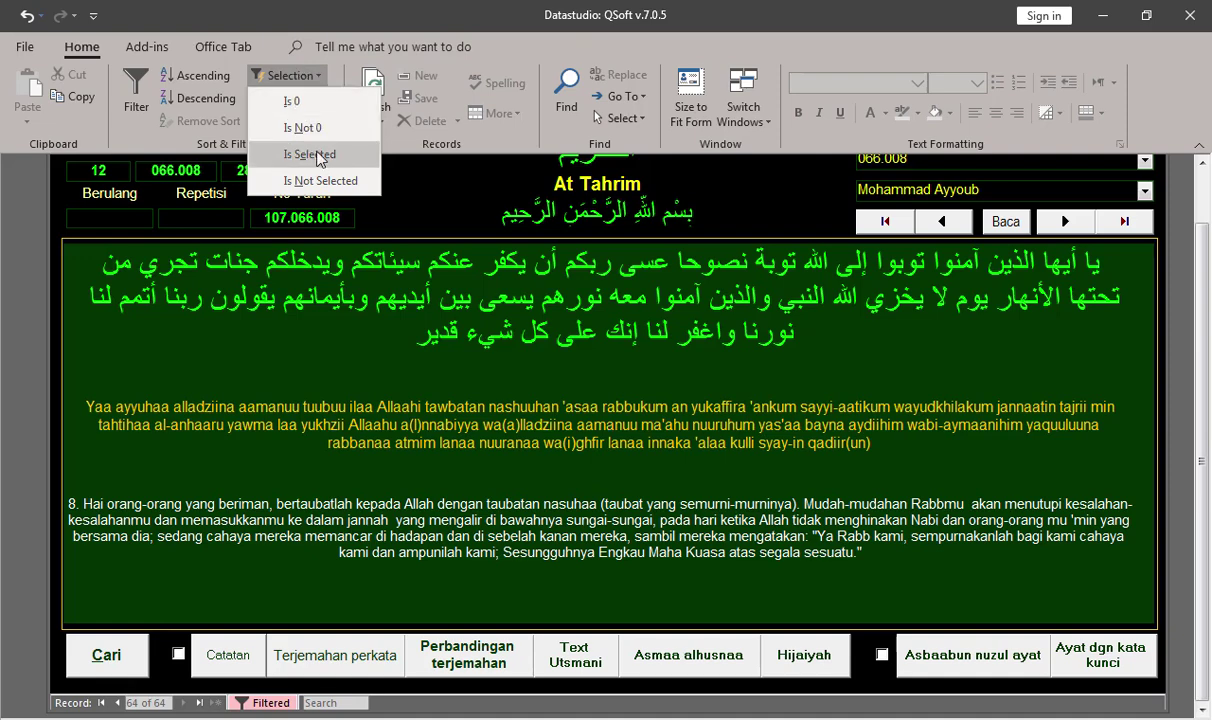
{"action": "left_click", "coordinate": [318, 157]}
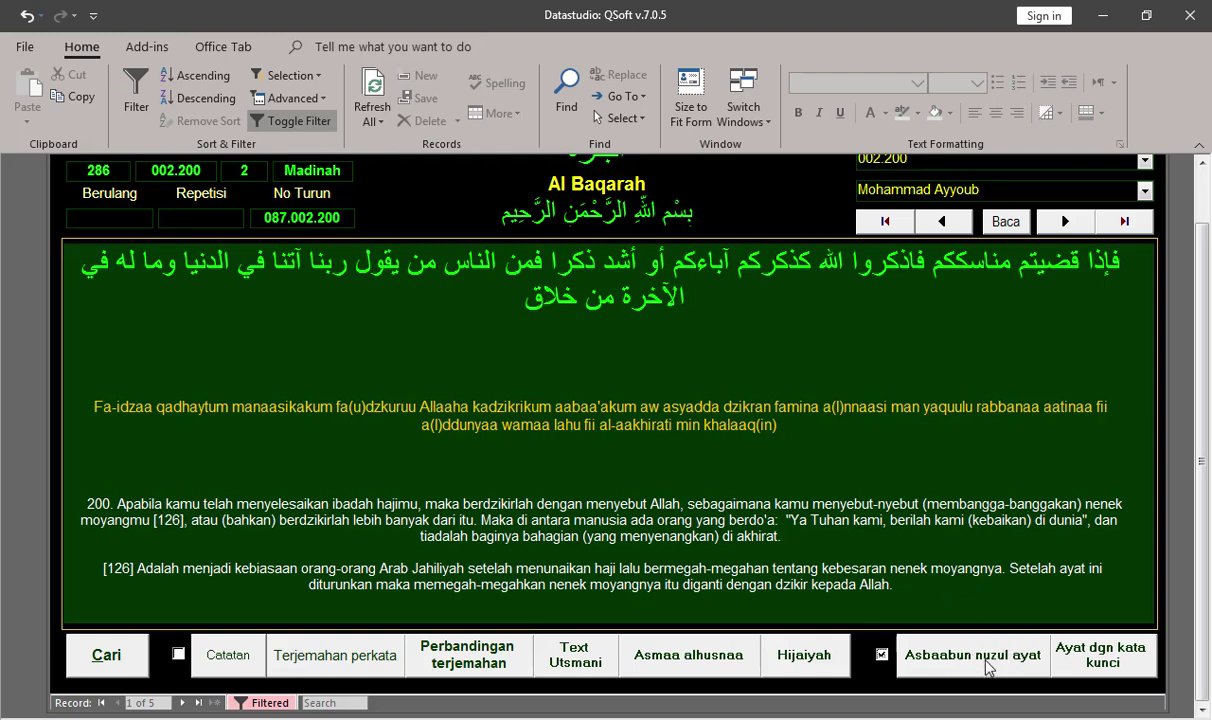
View the Asbaabun nuzul texts of verses 002.200, 002.201 and 002.285 one after another
{"action": "left_click", "coordinate": [921, 655]}
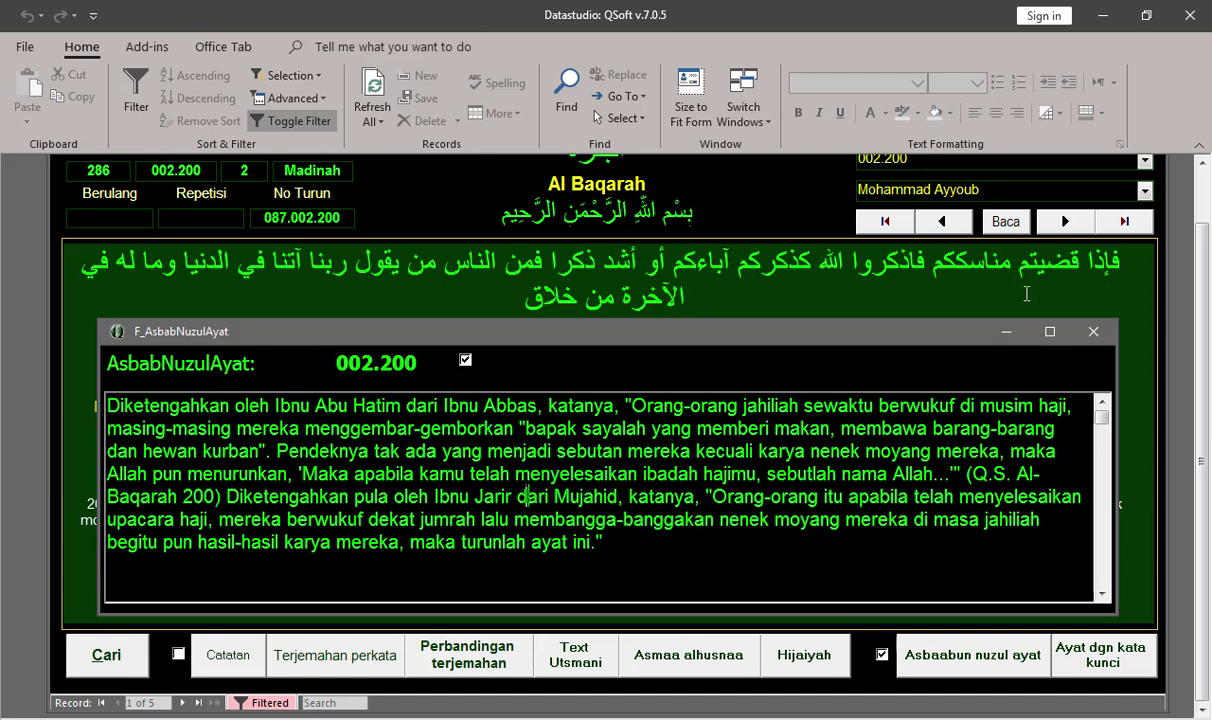
{"action": "left_click", "coordinate": [1065, 221]}
{"action": "left_click", "coordinate": [983, 654]}
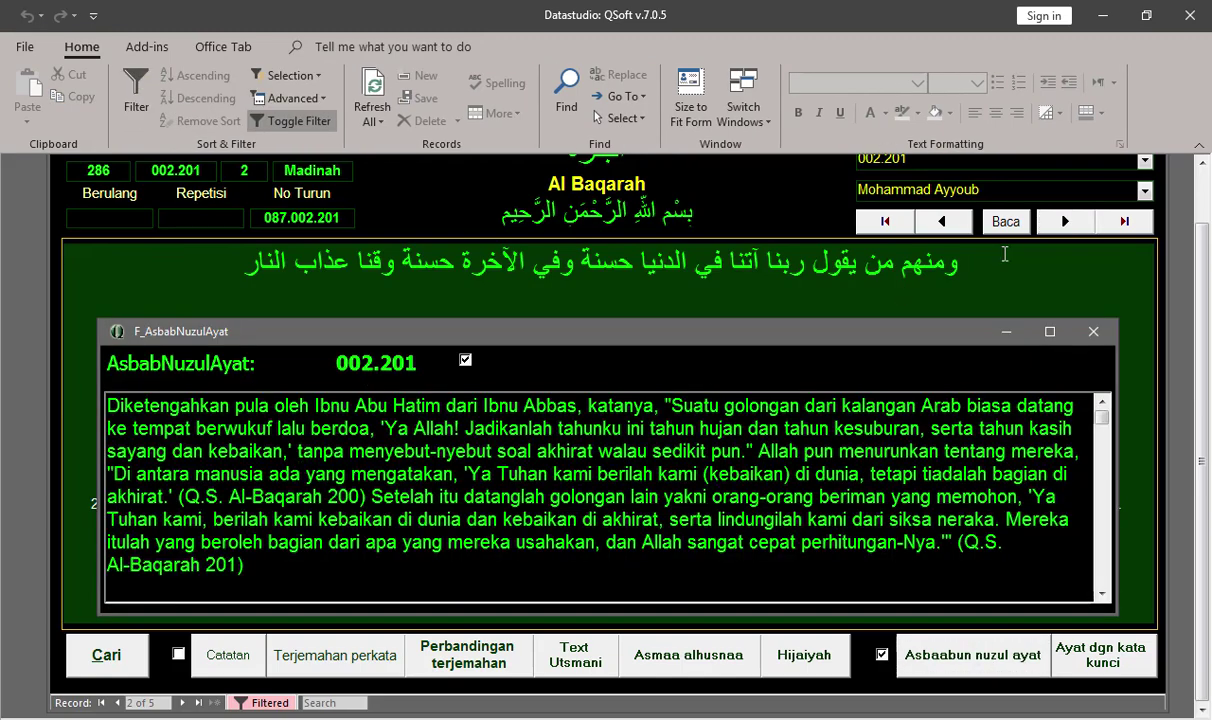
{"action": "left_click", "coordinate": [1065, 221]}
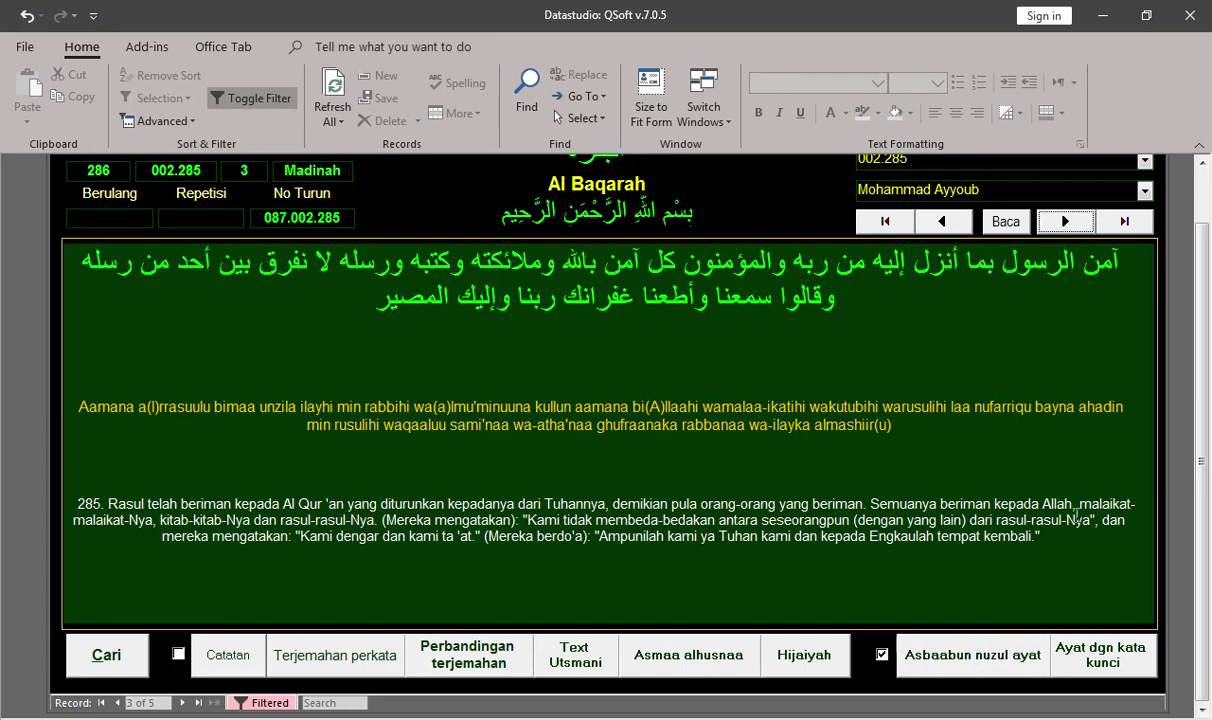
{"action": "left_click", "coordinate": [945, 655]}
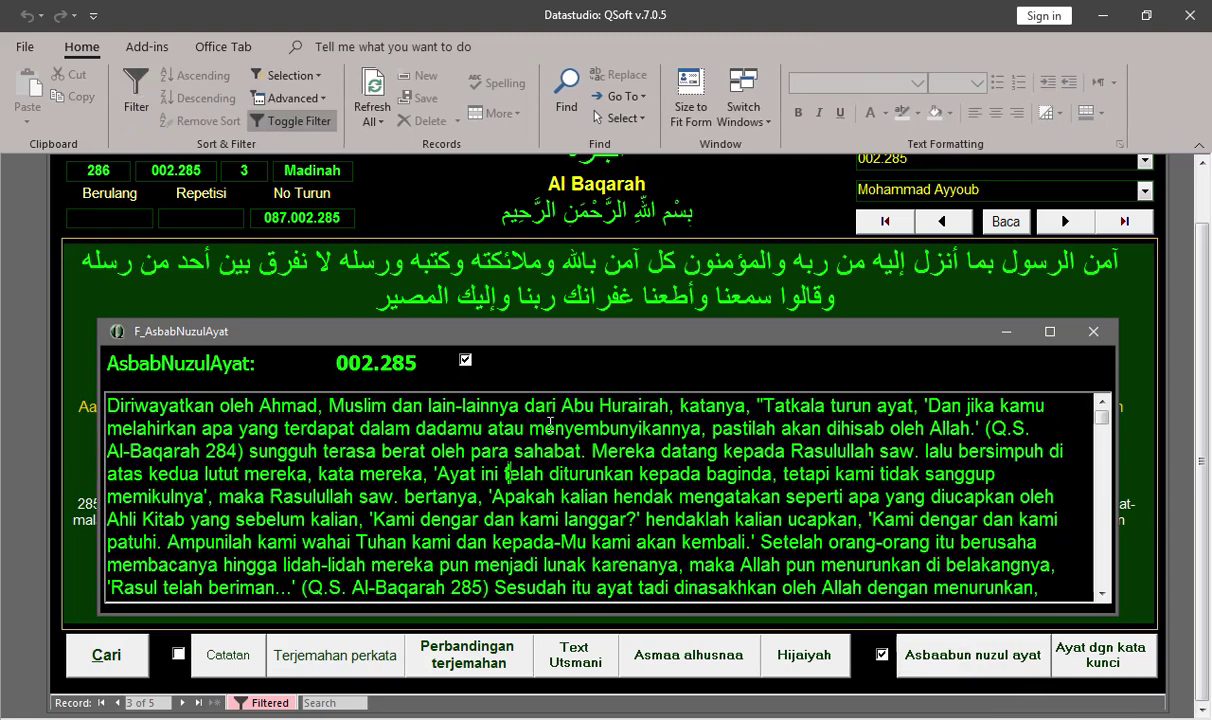
Go to the last filtered verse, 005.083, and view its Asbaabun nuzul text
{"action": "left_click", "coordinate": [1124, 221]}
{"action": "left_click", "coordinate": [1205, 172]}
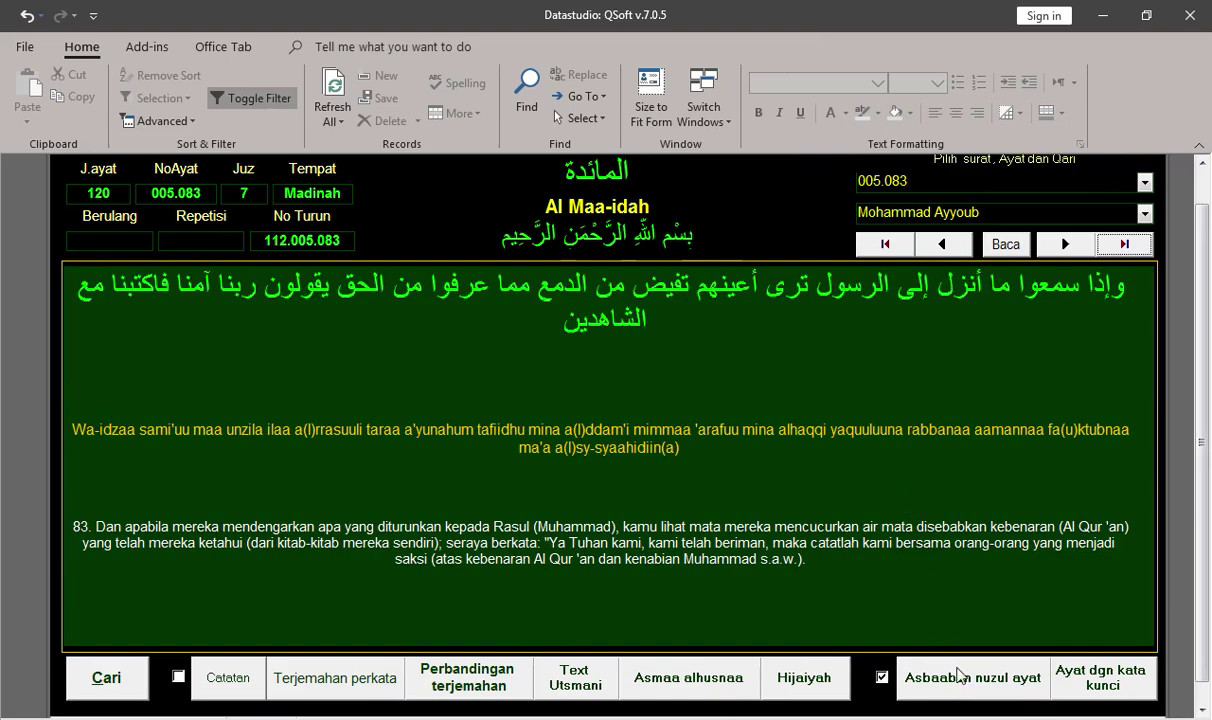
{"action": "left_click", "coordinate": [960, 677]}
{"action": "left_click", "coordinate": [545, 474]}
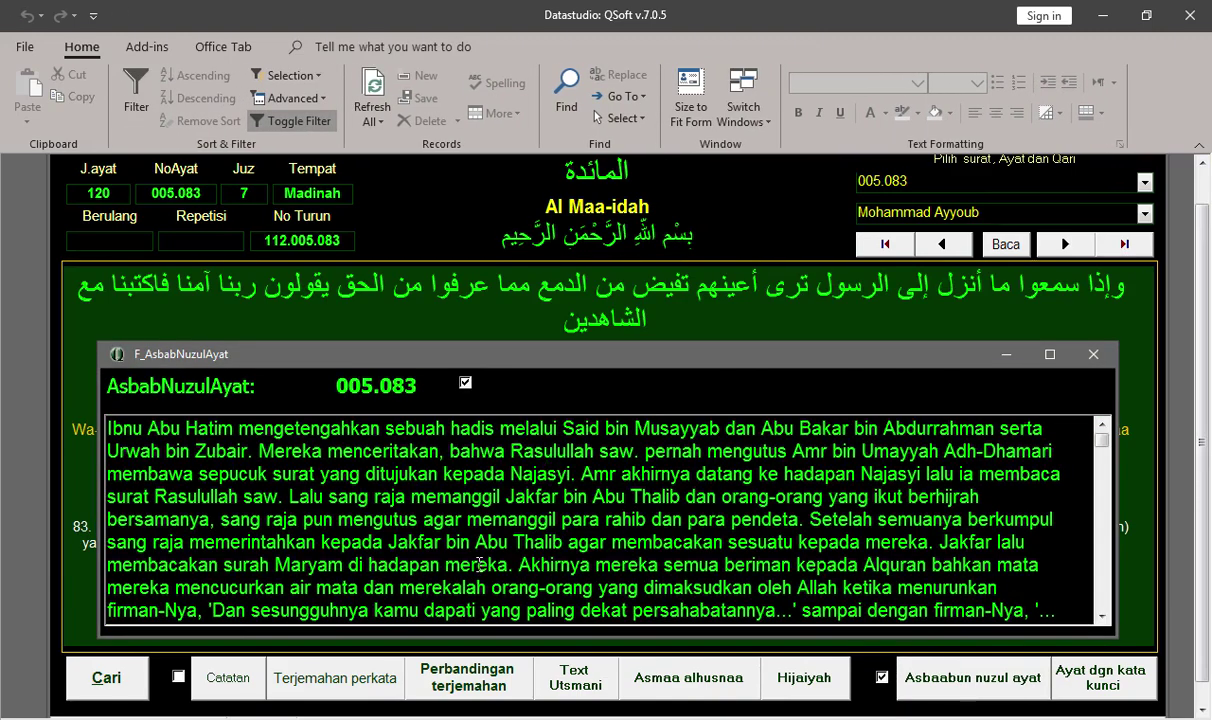
Switch to the Word document and add "=" at the end of question 6 about the five asbaabun-nuzul verses
{"action": "key", "text": "alt+Tab"}
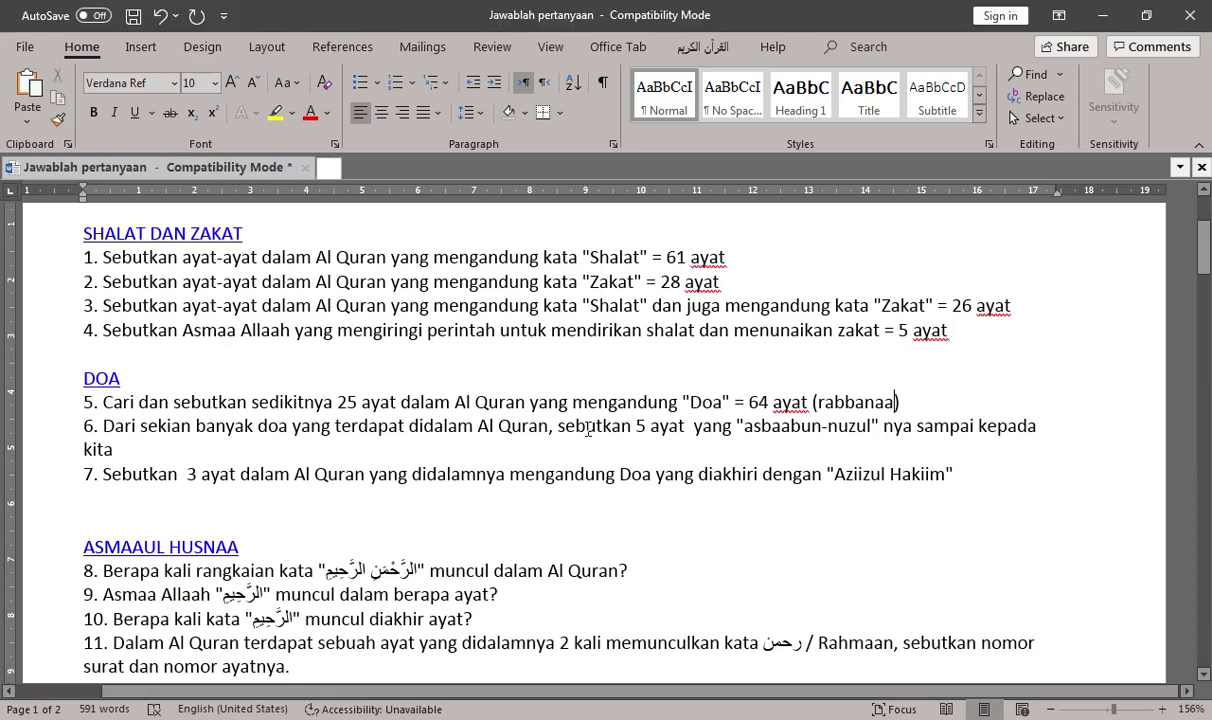
{"action": "left_click_drag", "start_coordinate": [636, 426], "coordinate": [686, 427]}
{"action": "left_click", "coordinate": [884, 427]}
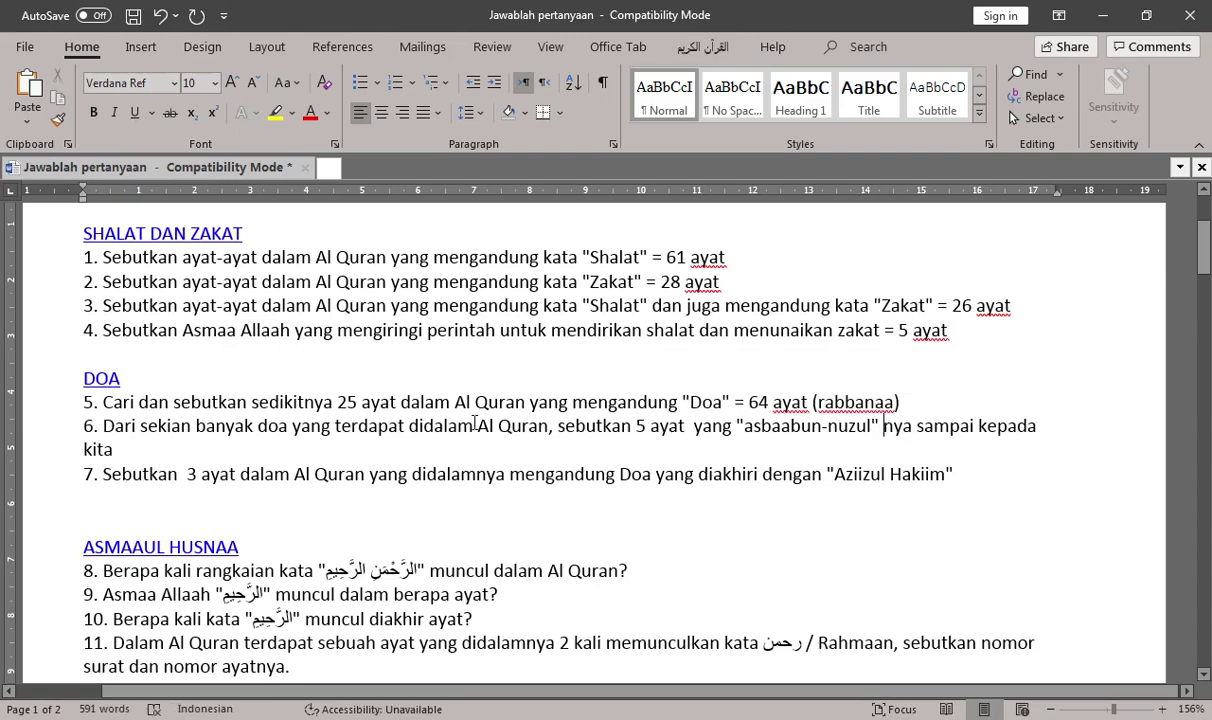
{"action": "left_click", "coordinate": [371, 447]}
{"action": "type", "text": "="}
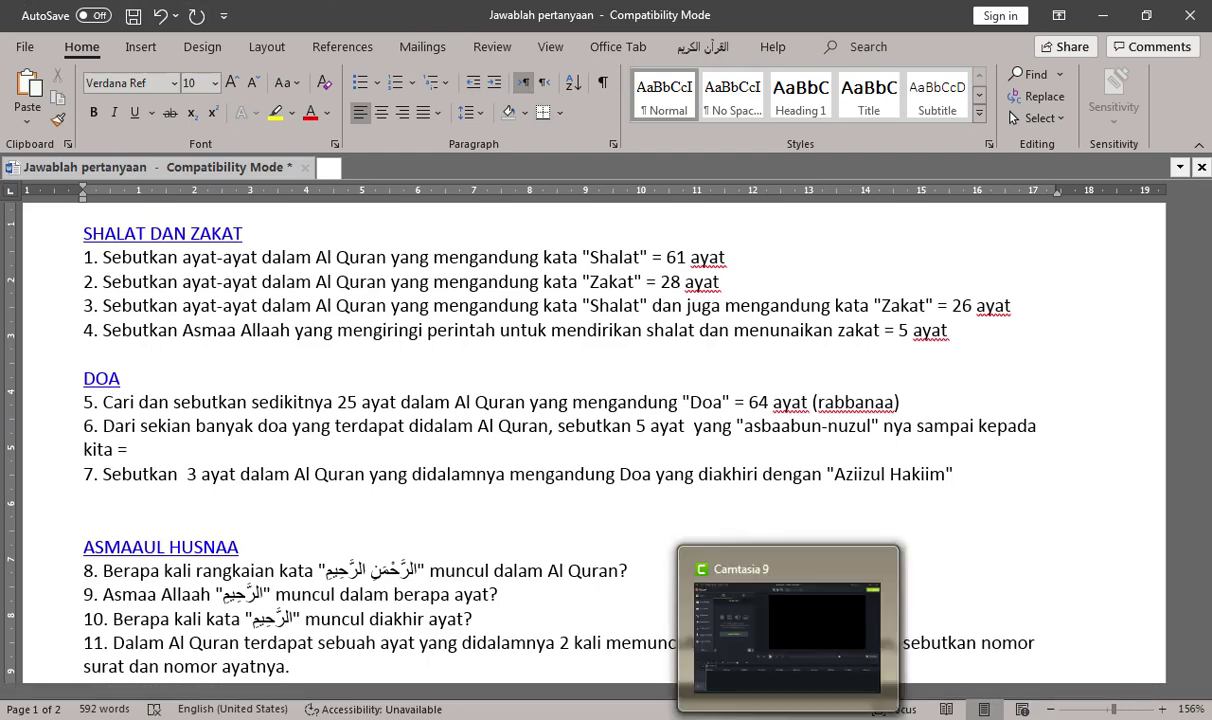
Copy verse number 002.200 from the first filtered verse in QSoft into the Word answer to question 6, followed by a comma
{"action": "key", "text": "alt+Tab"}
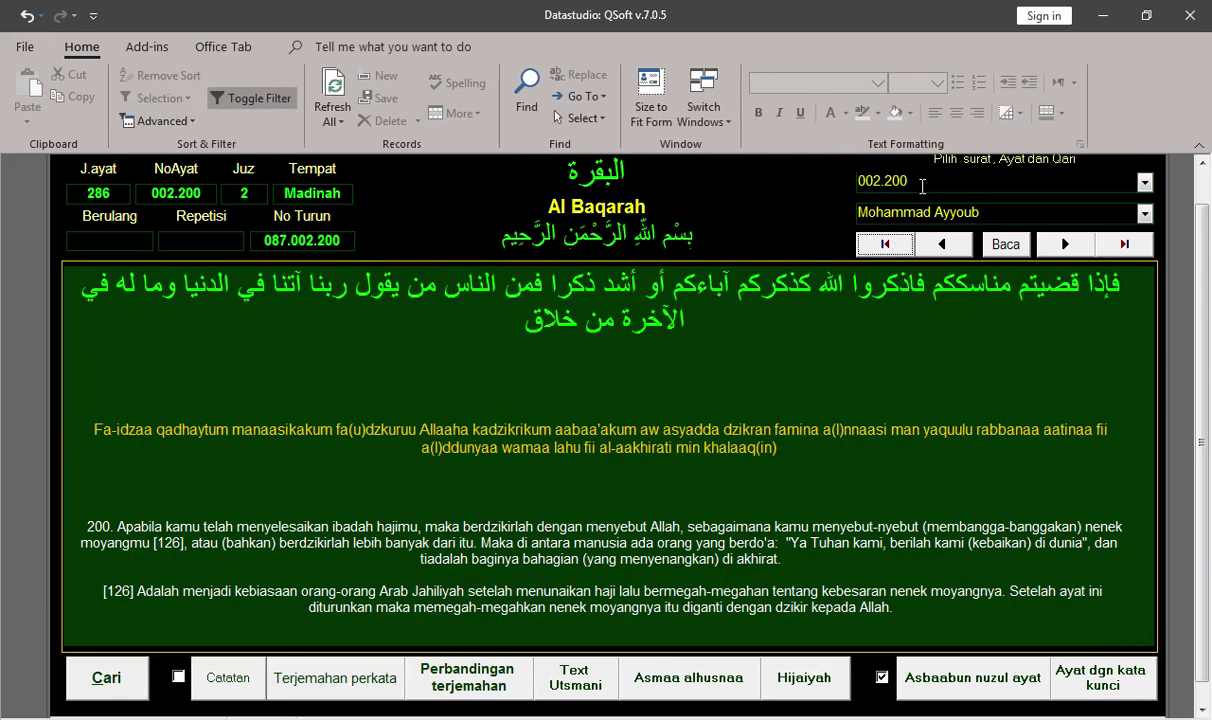
{"action": "left_click", "coordinate": [874, 180]}
{"action": "left_click_drag", "start_coordinate": [920, 179], "coordinate": [845, 182]}
{"action": "key", "text": "ctrl+c"}
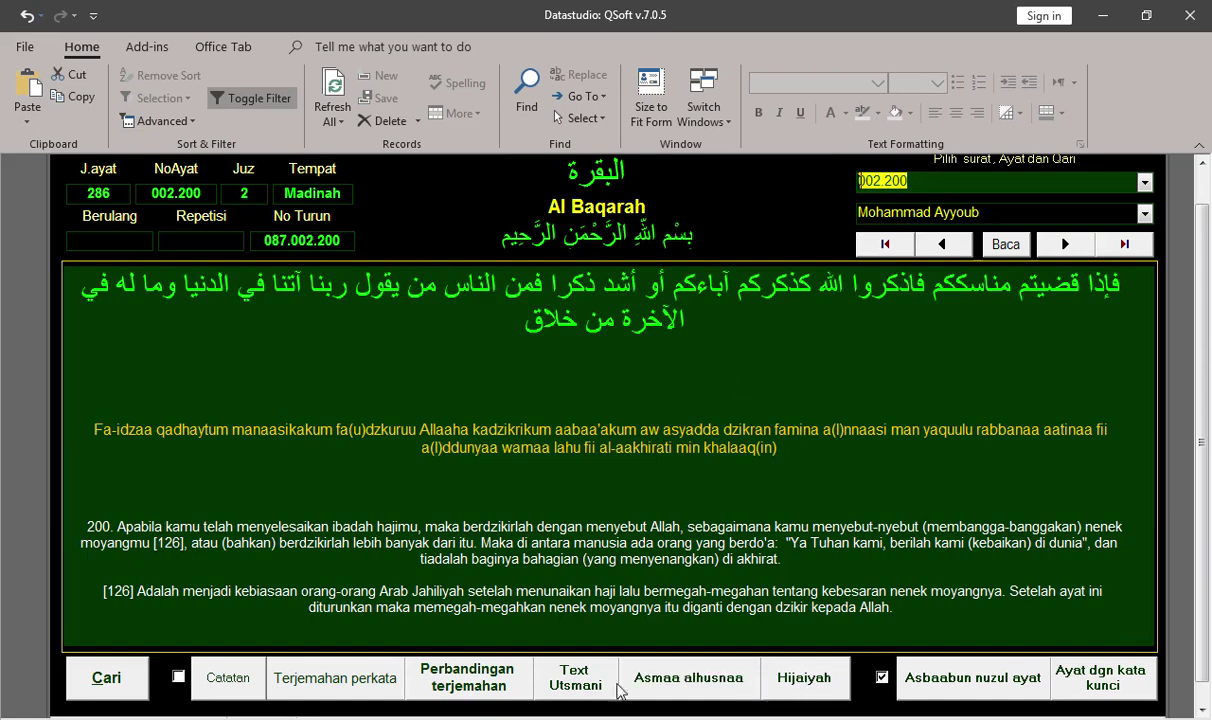
{"action": "key", "text": "alt+Tab"}
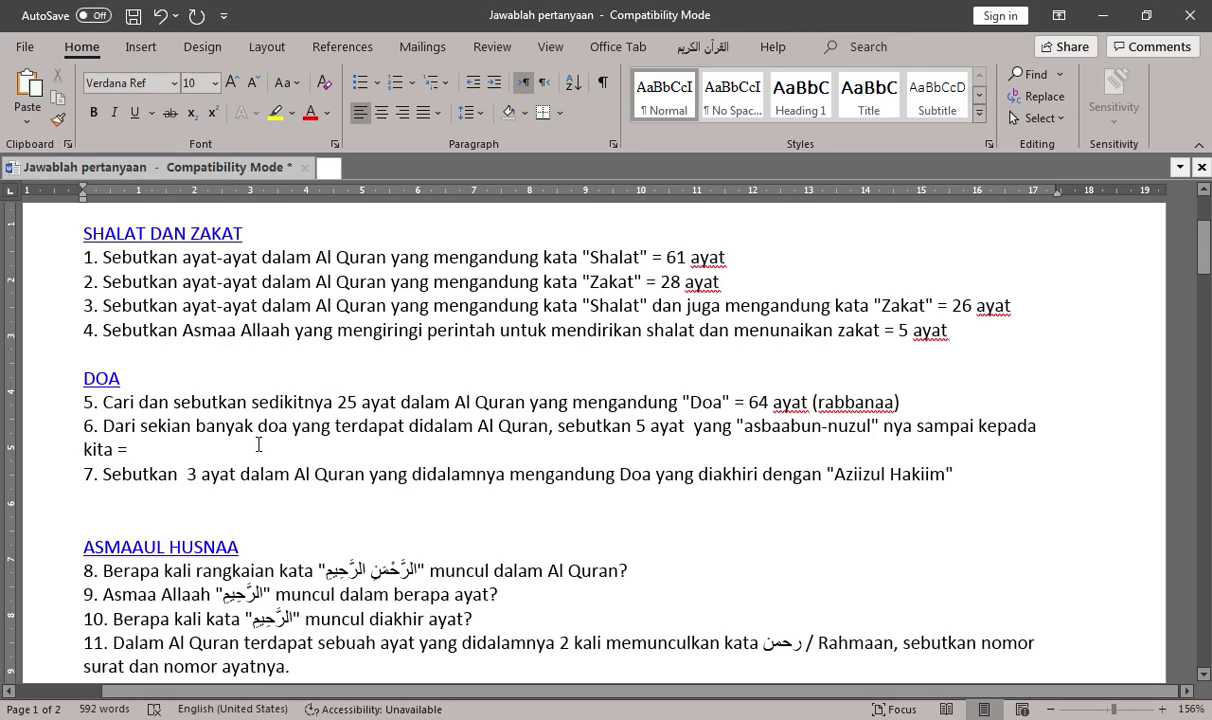
{"action": "key", "text": "ctrl+v"}
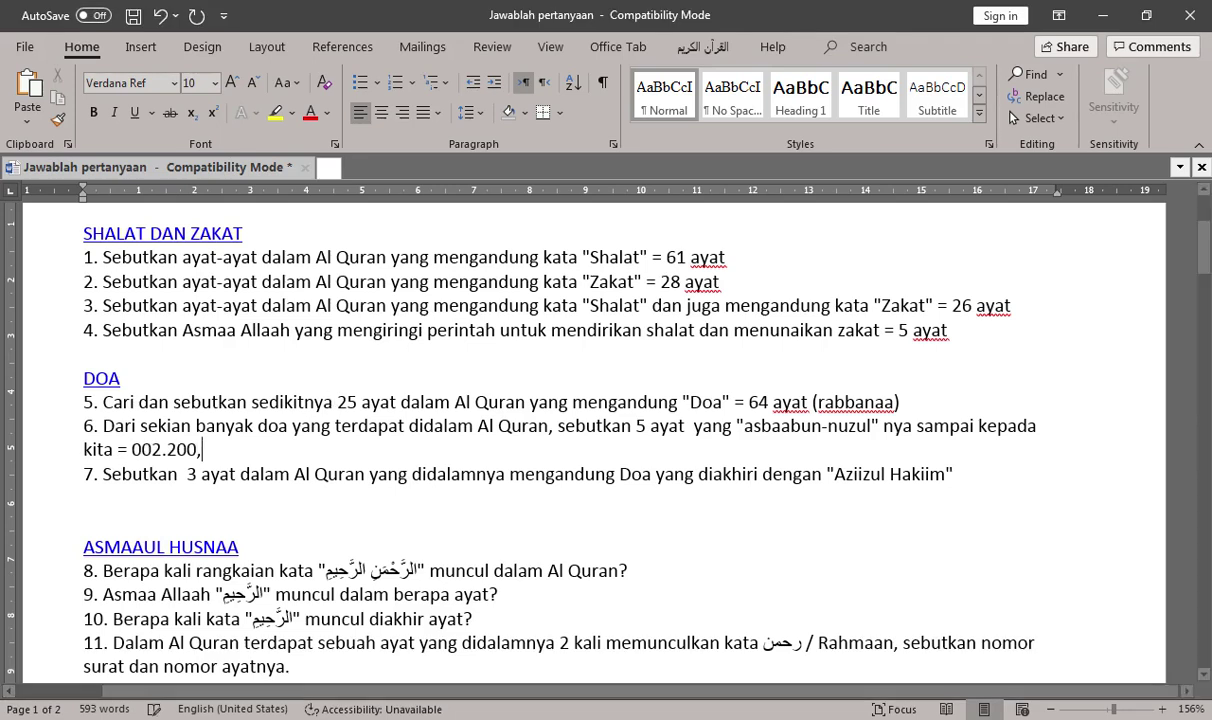
{"action": "type", "text": ","}
Go to verse 002.201 in QSoft and add its number, followed by a comma, to the Word answer to question 6
{"action": "key", "text": "alt+Tab"}
{"action": "left_click", "coordinate": [938, 181]}
{"action": "type", "text": "002.201"}
{"action": "key", "text": "Return"}
{"action": "key", "text": "ctrl+a"}
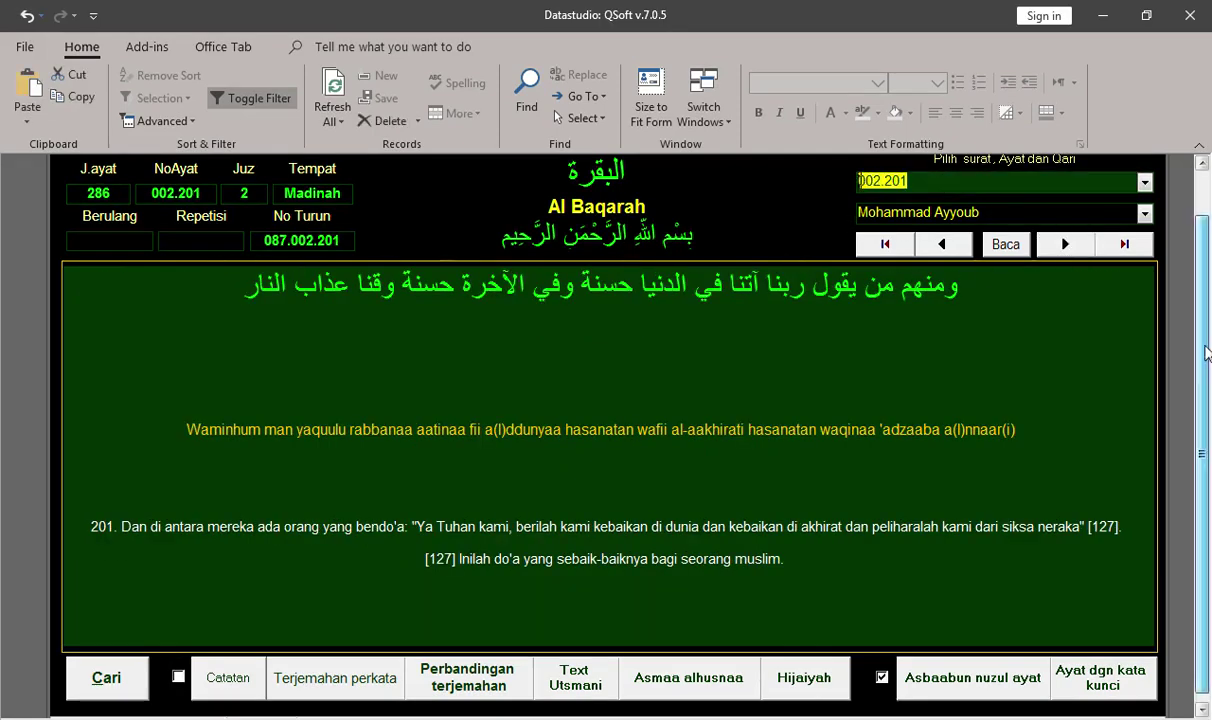
{"action": "scroll", "coordinate": [1200, 330], "scroll_direction": "down", "scroll_amount": 1}
{"action": "scroll", "coordinate": [1200, 330], "scroll_direction": "up", "scroll_amount": 3}
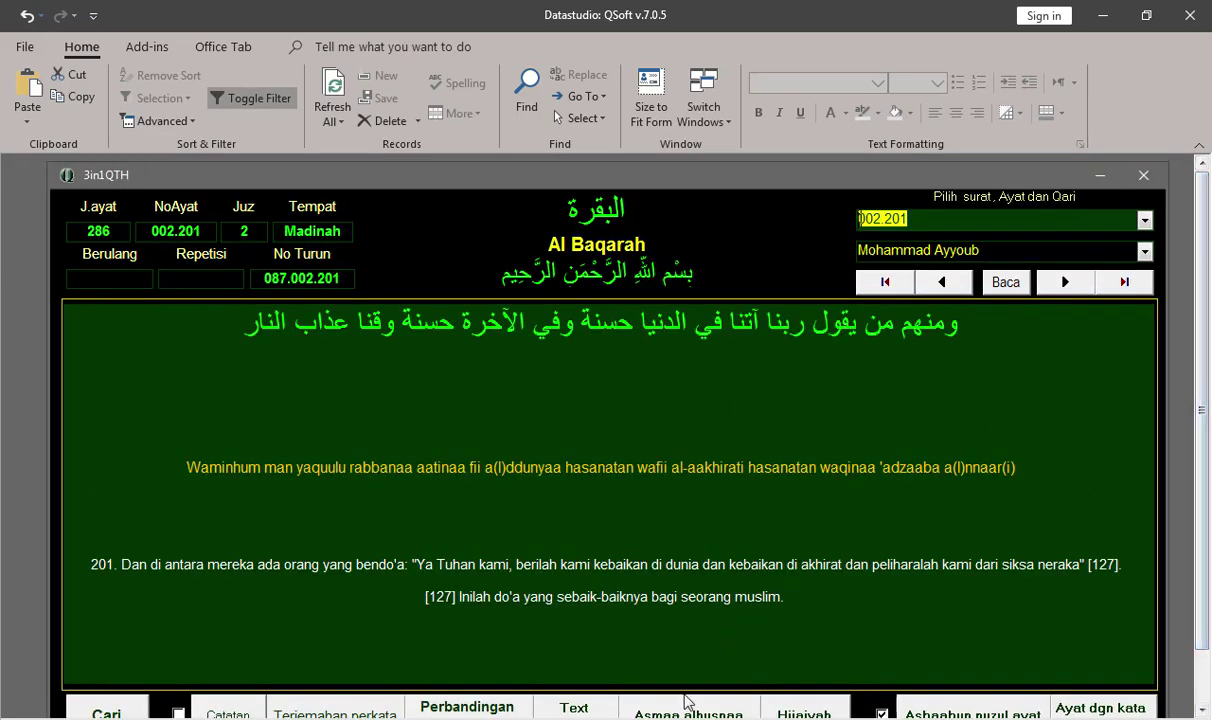
{"action": "mouse_move", "coordinate": [787, 719]}
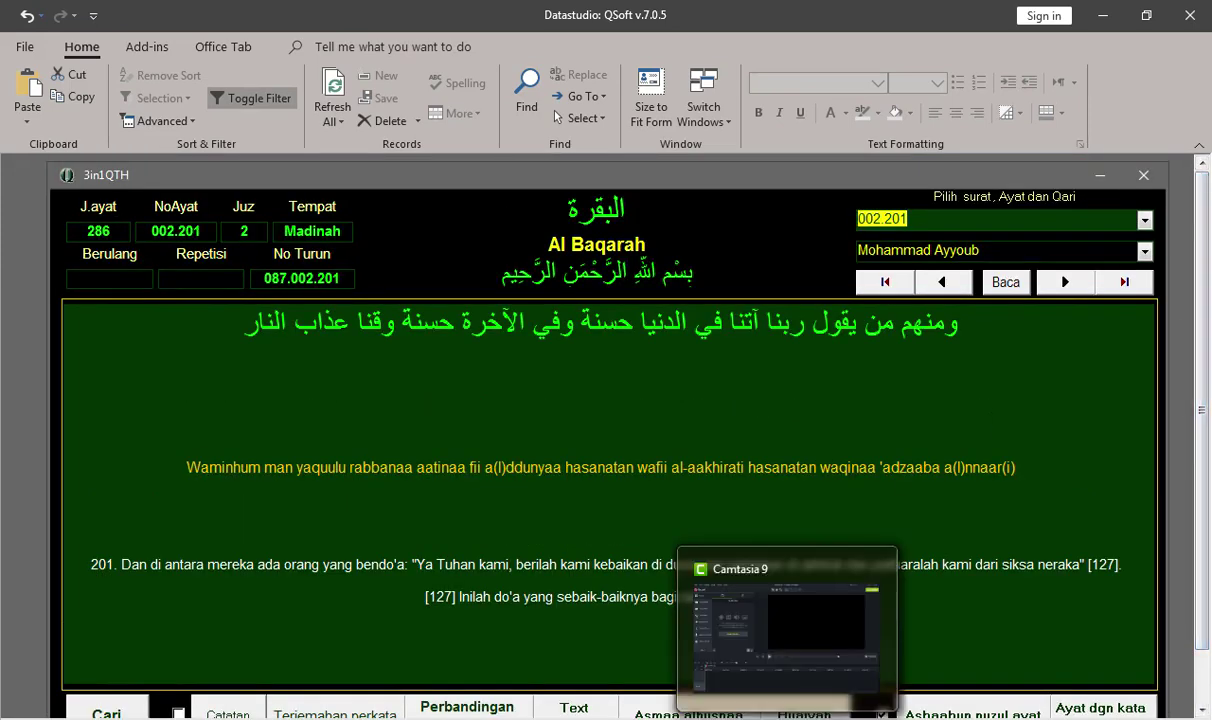
{"action": "left_click", "coordinate": [246, 719]}
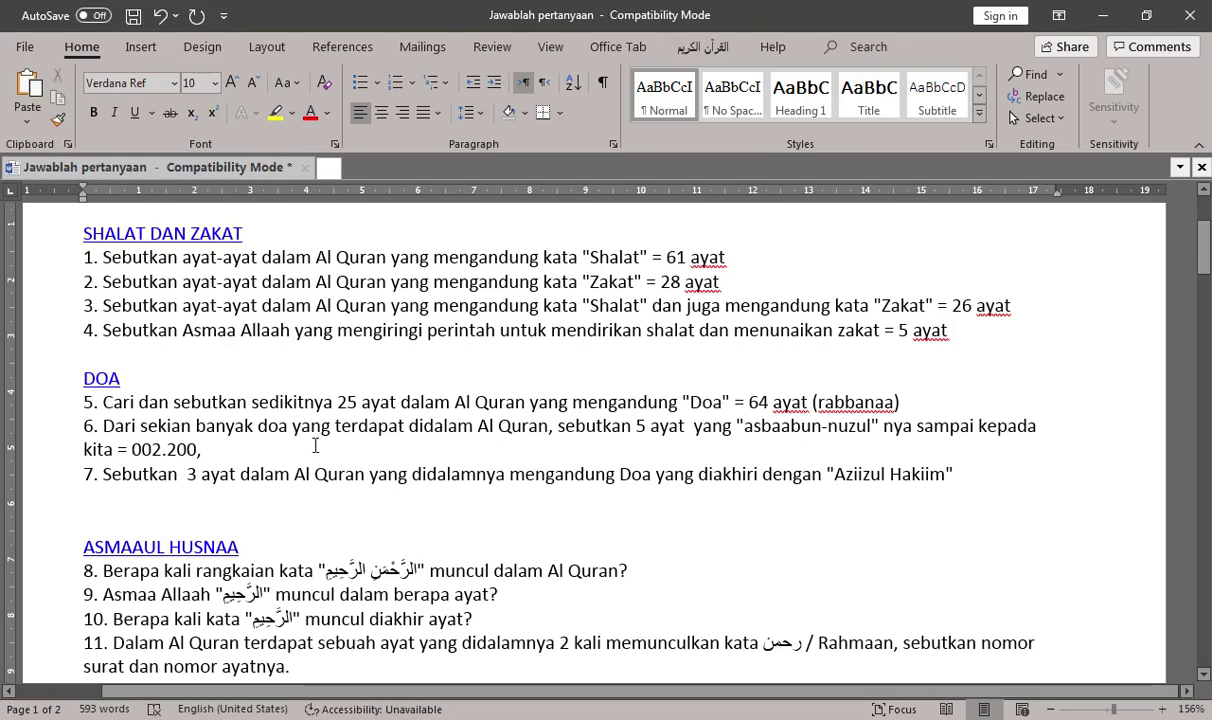
{"action": "type", "text": "002.201,"}
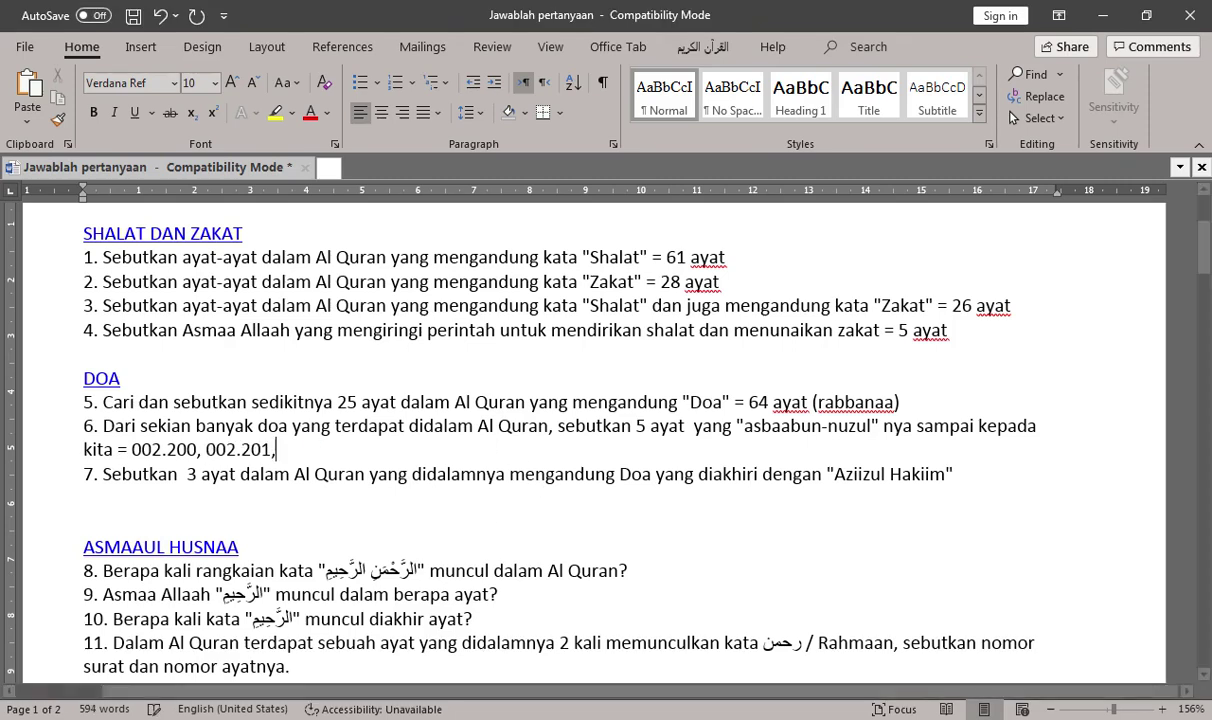
Copy the next filtered verse number, 002.285, from QSoft into the Word answer to question 6, followed by a comma
{"action": "key", "text": "alt+Tab"}
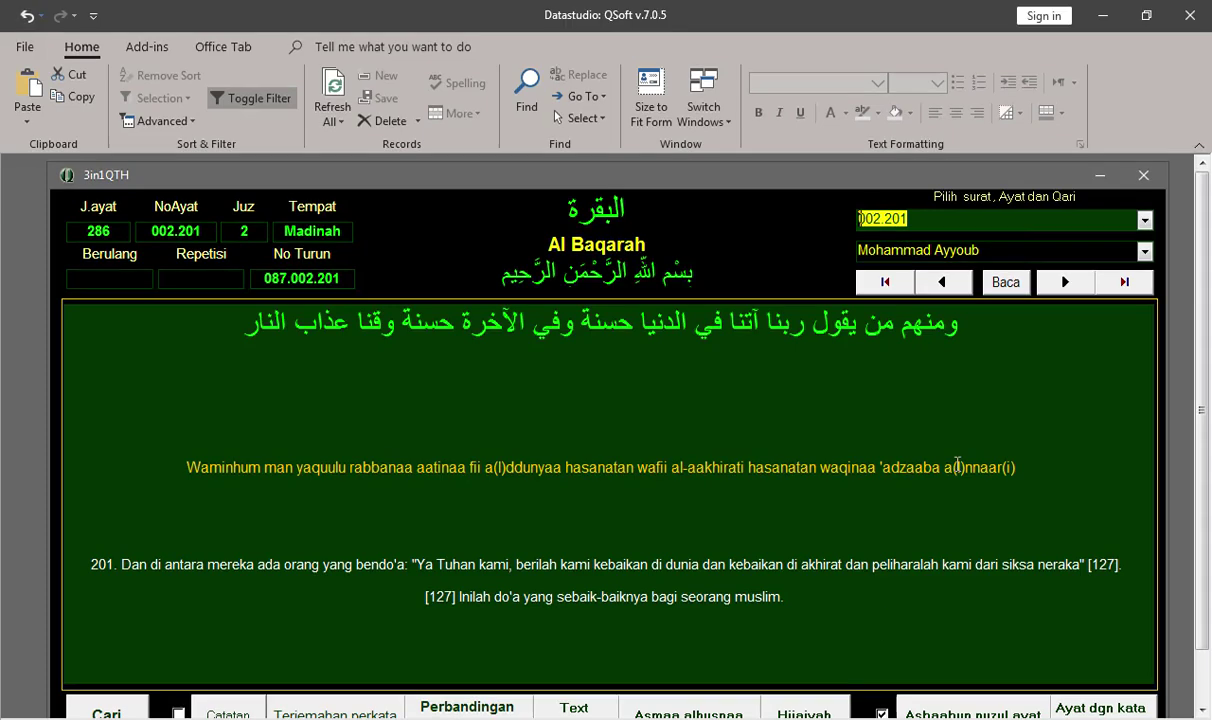
{"action": "left_click", "coordinate": [1066, 282]}
{"action": "left_click", "coordinate": [948, 217]}
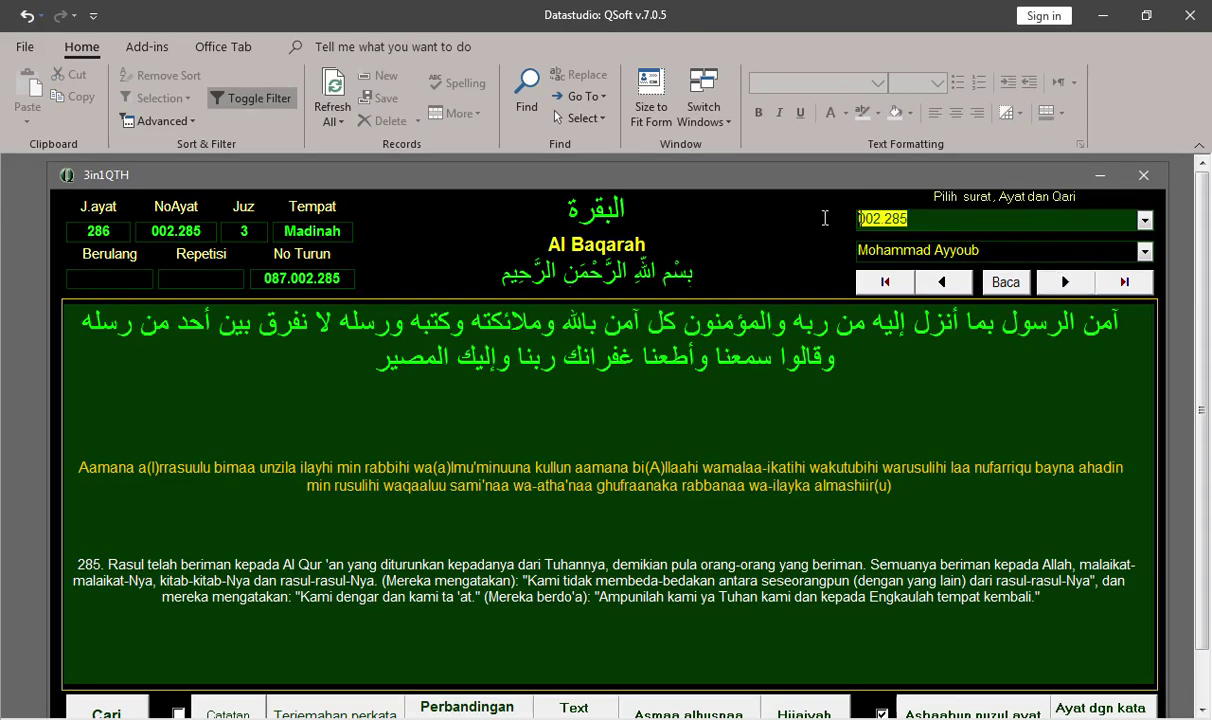
{"action": "key", "text": "ctrl+c"}
{"action": "key", "text": "alt+Tab"}
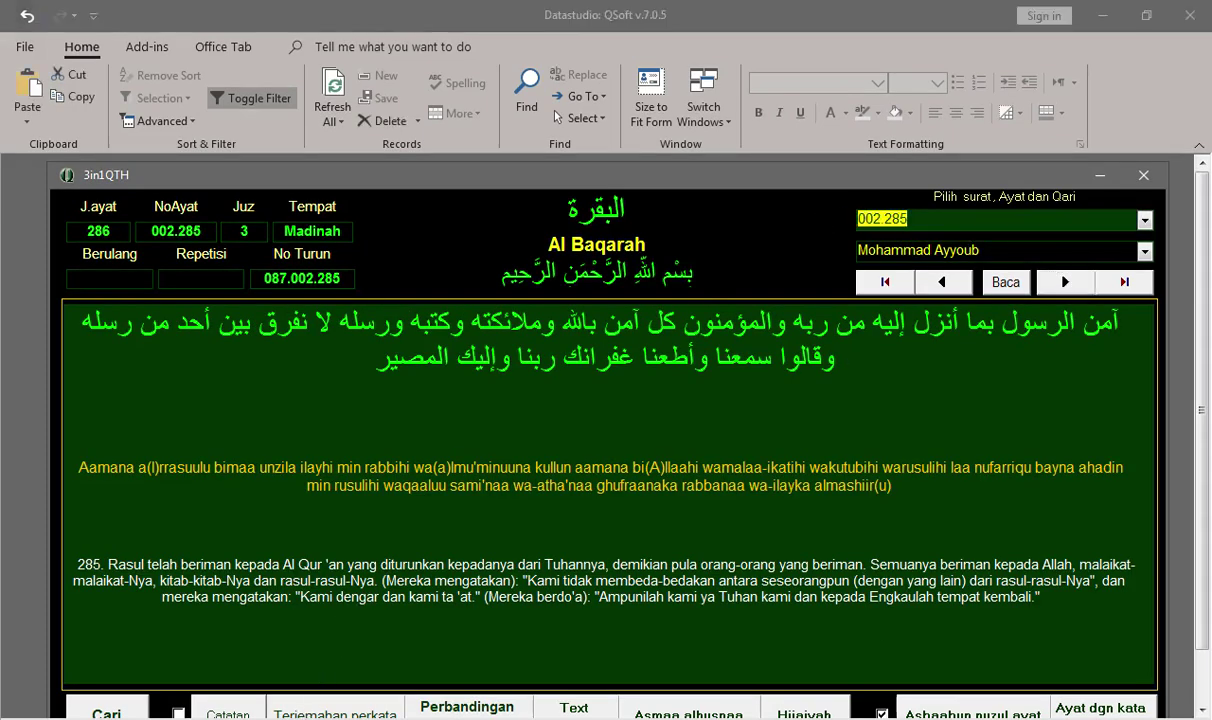
{"action": "key", "text": "ctrl+v"}
{"action": "type", "text": ","}
Copy verse number 004.077 from the next filtered verse in QSoft into the Word answer to question 6, followed by "dan"
{"action": "key", "text": "alt+Tab"}
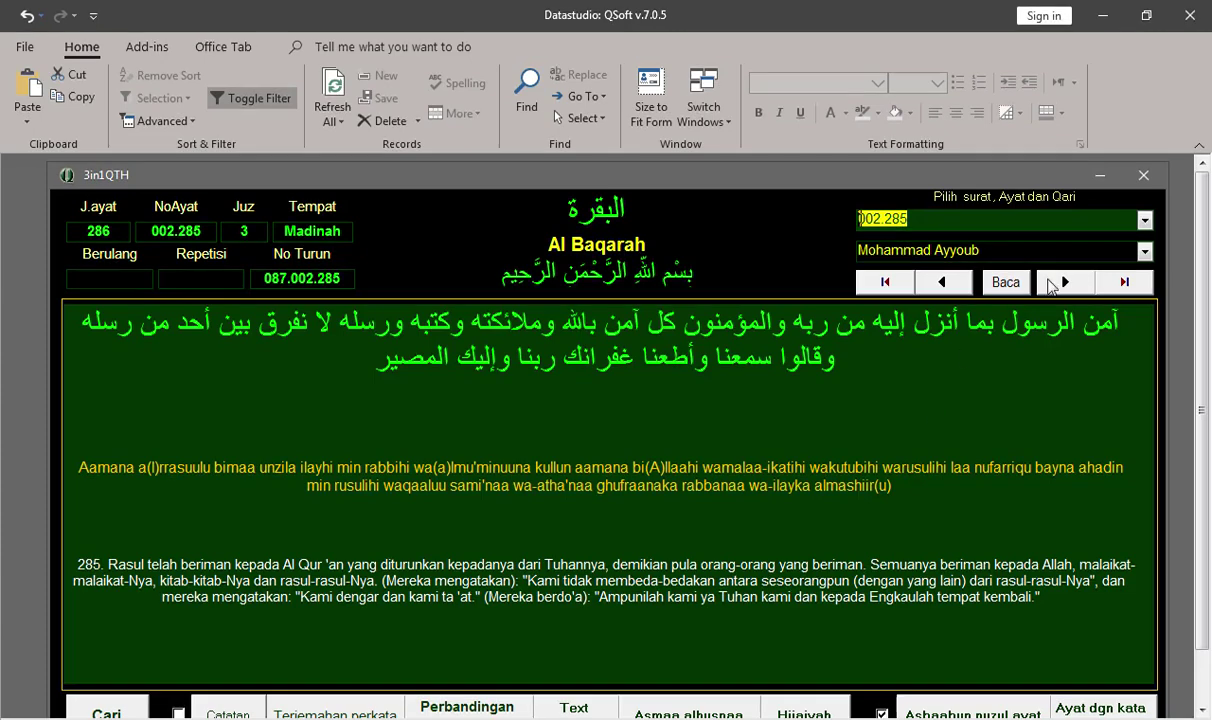
{"action": "left_click", "coordinate": [1062, 283]}
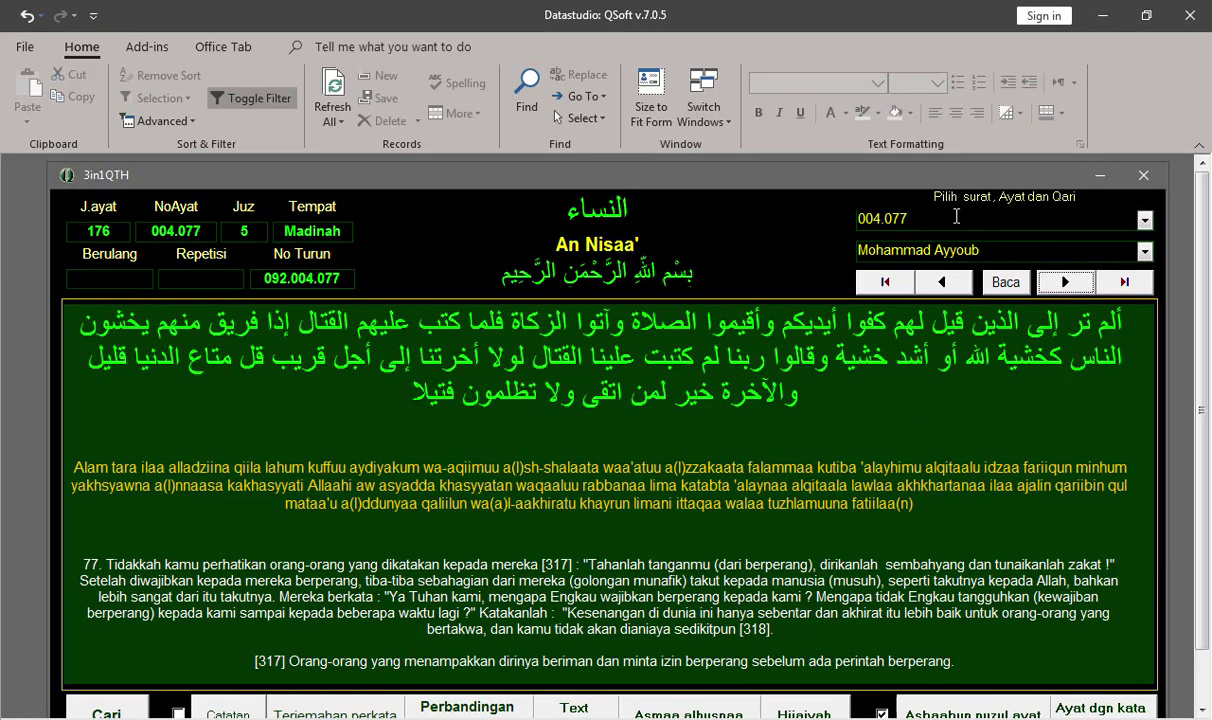
{"action": "left_click", "coordinate": [857, 219]}
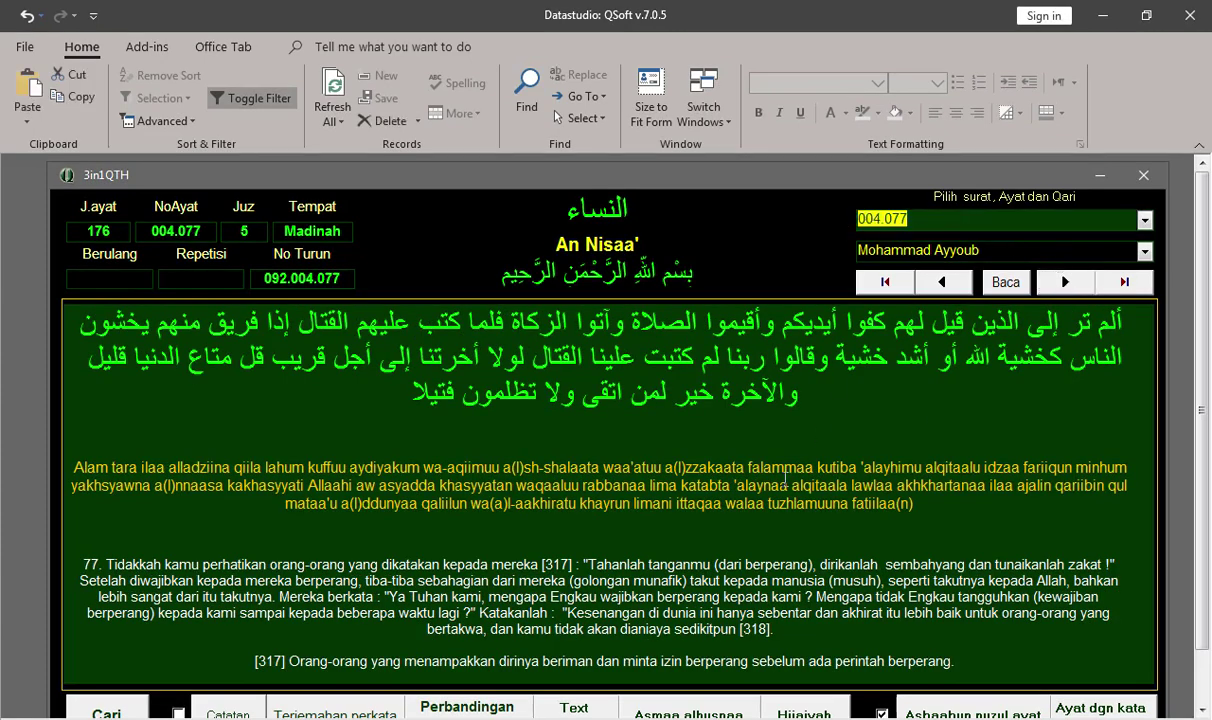
{"action": "key", "text": "alt+Tab"}
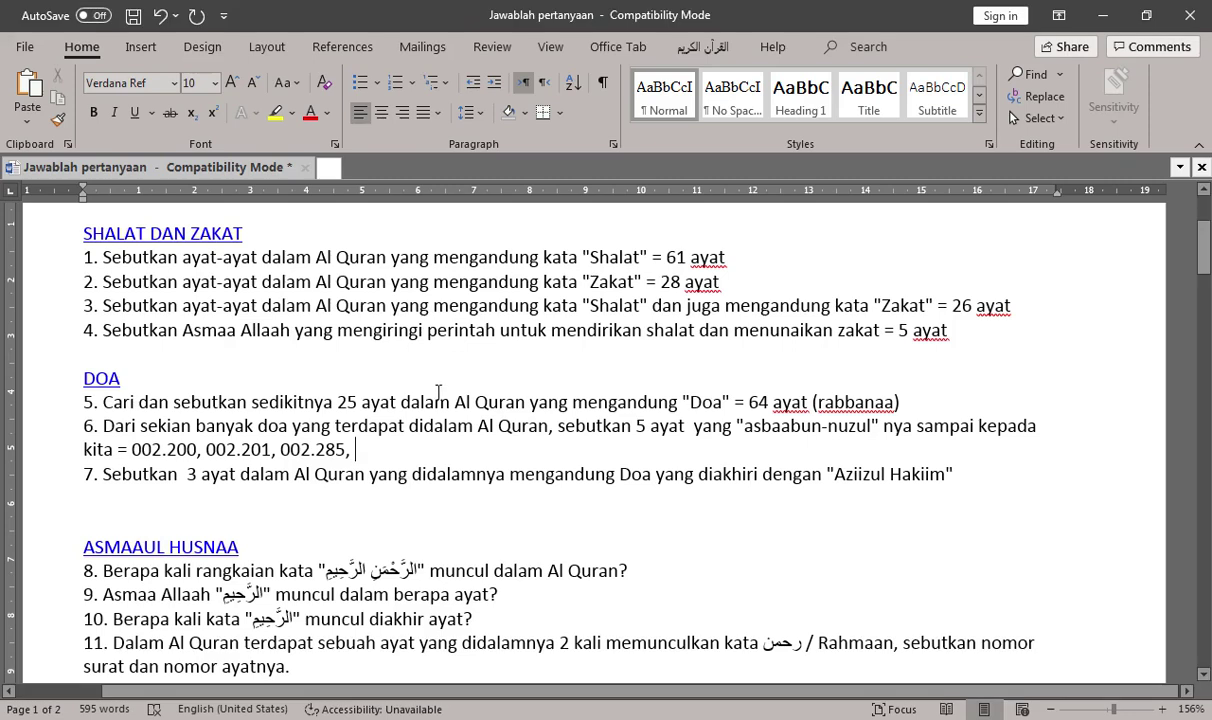
{"action": "key", "text": "ctrl+v"}
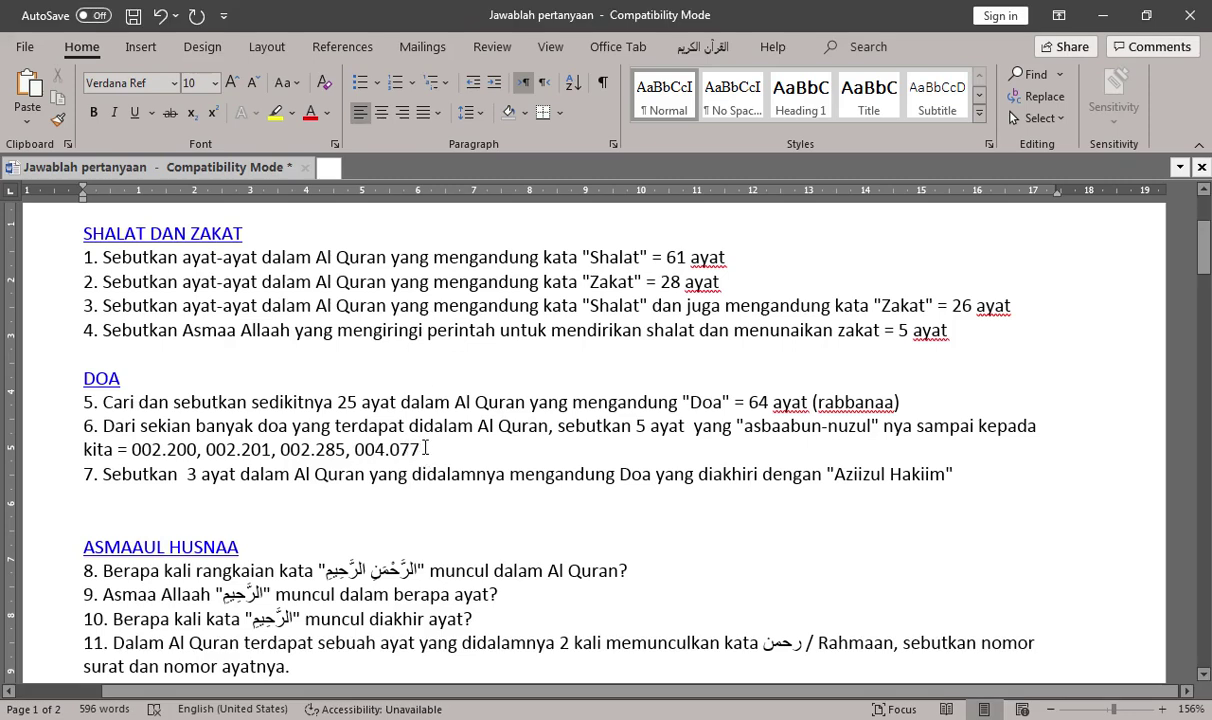
{"action": "type", "text": "dan"}
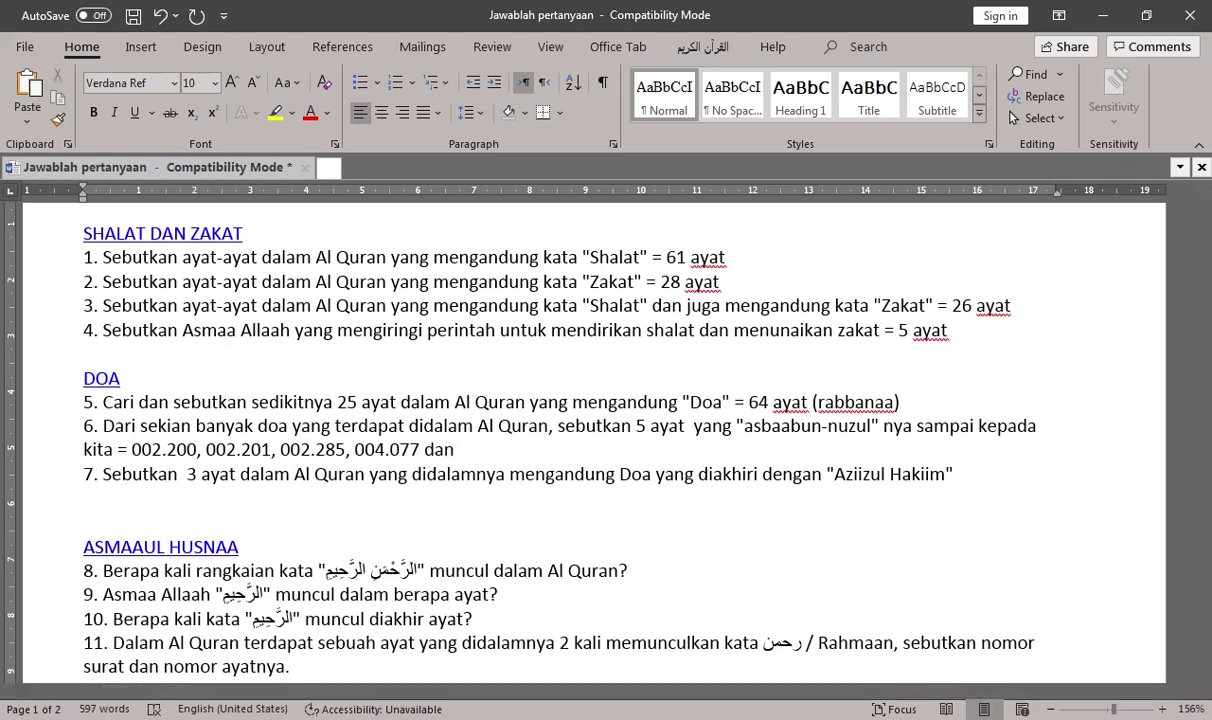
Copy verse number 005.083 from the last filtered verse in QSoft to the end of the Word answer to question 6
{"action": "key", "text": "alt+Tab"}
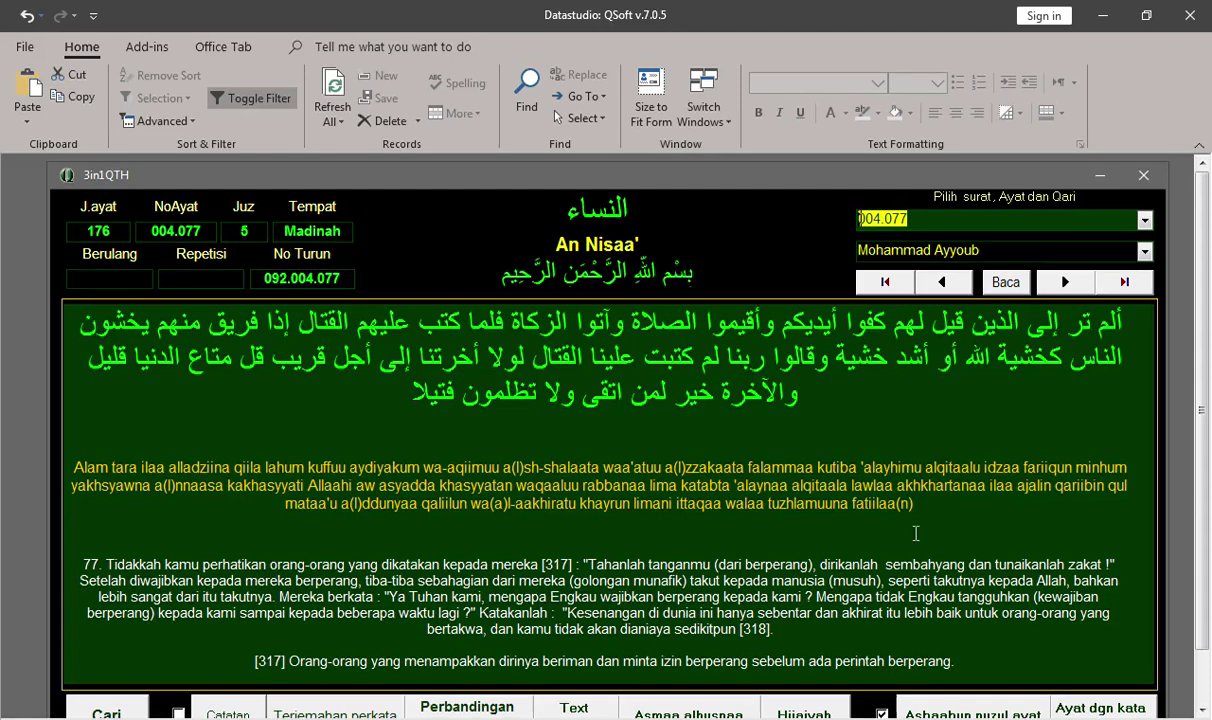
{"action": "left_click", "coordinate": [1065, 282]}
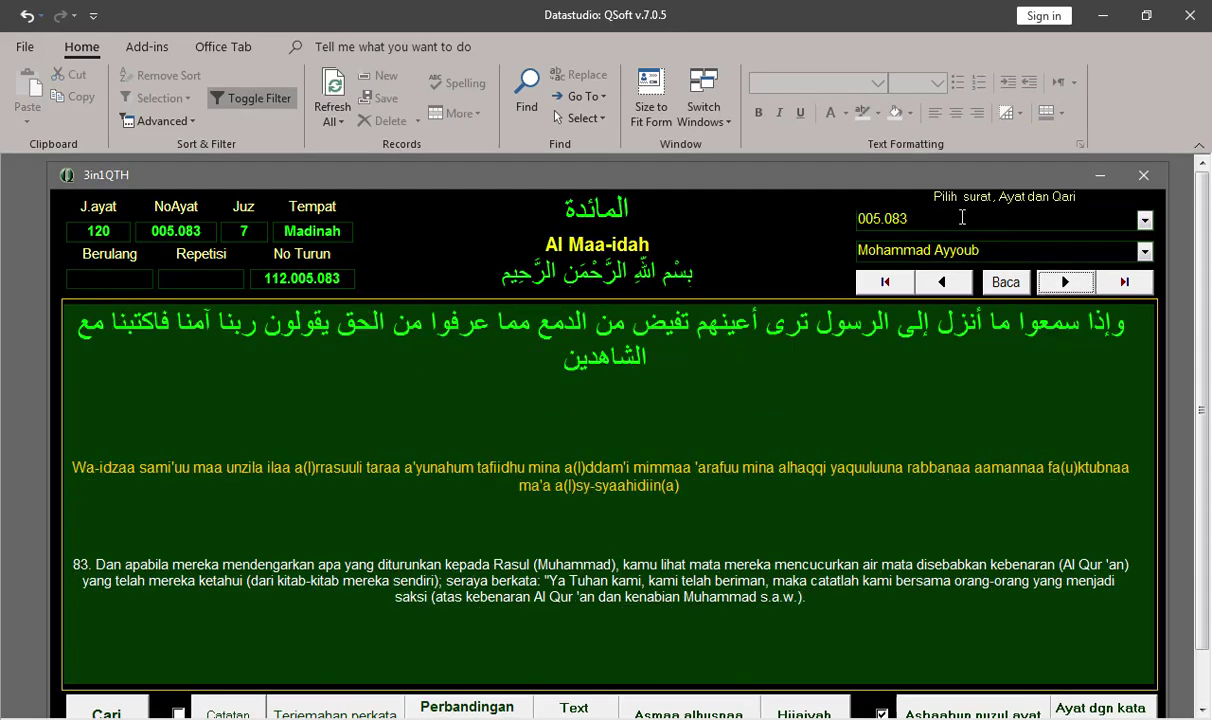
{"action": "left_click", "coordinate": [962, 217]}
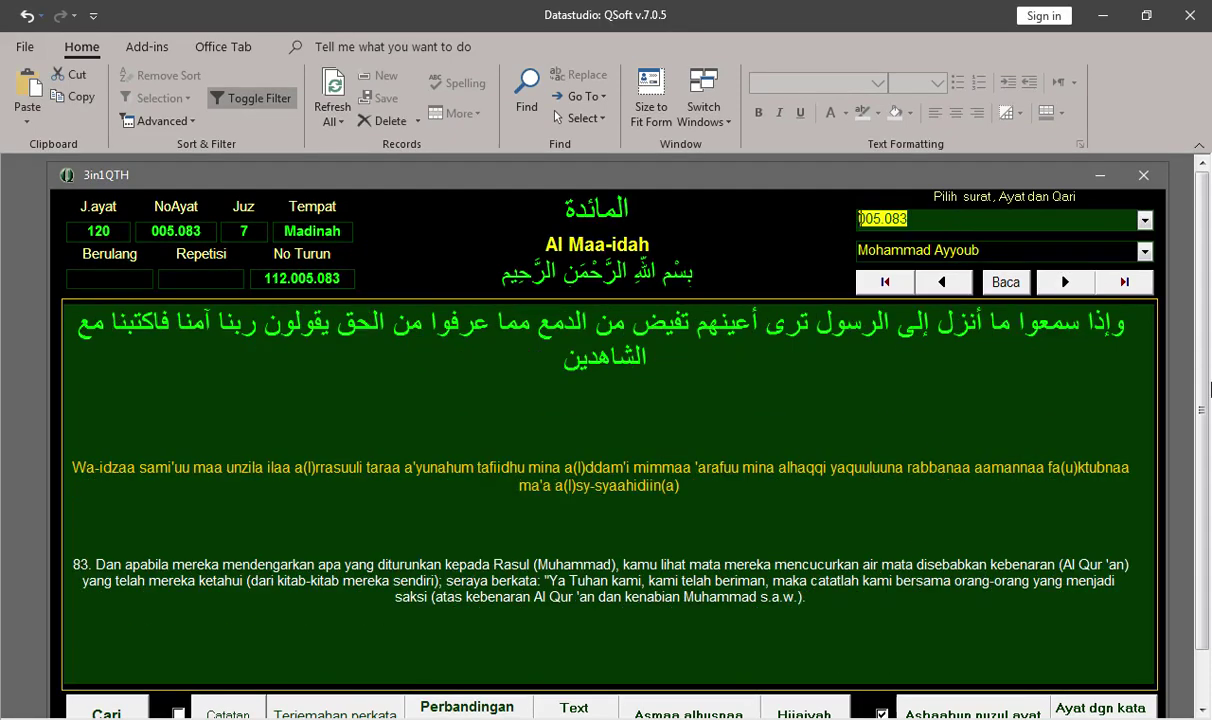
{"action": "scroll", "coordinate": [600, 420], "scroll_direction": "down", "scroll_amount": 1}
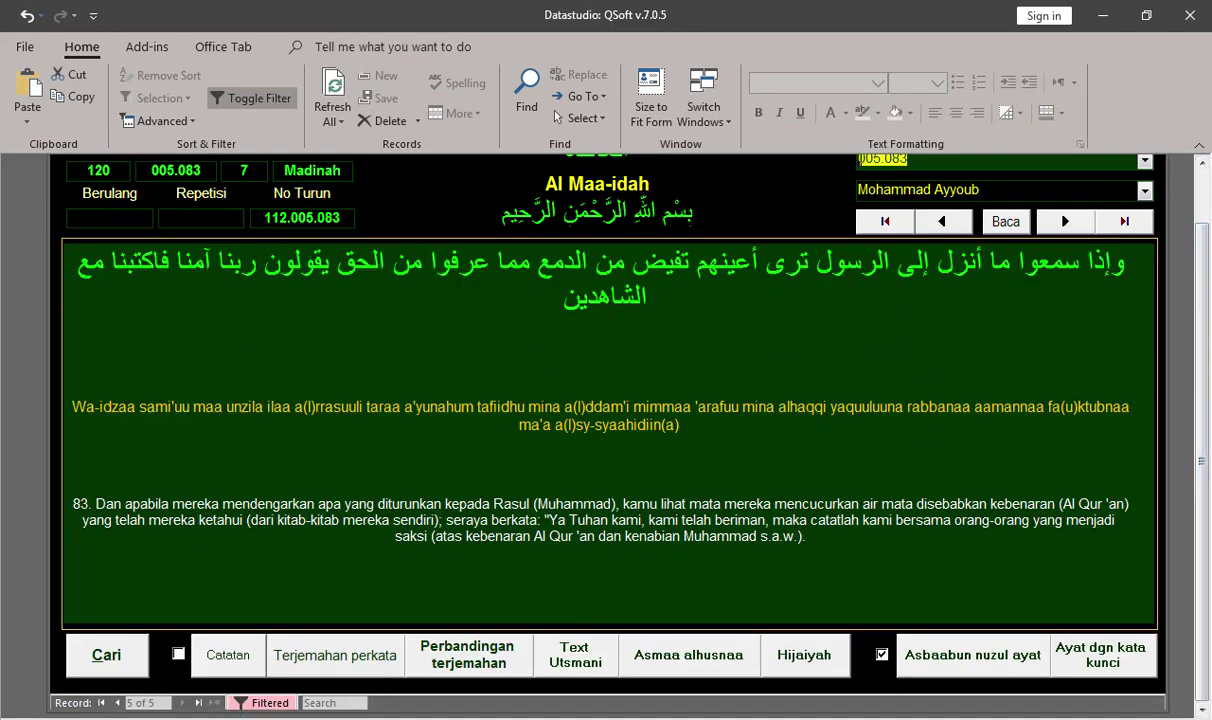
{"action": "key", "text": "alt+Tab"}
{"action": "key", "text": "ctrl+v"}
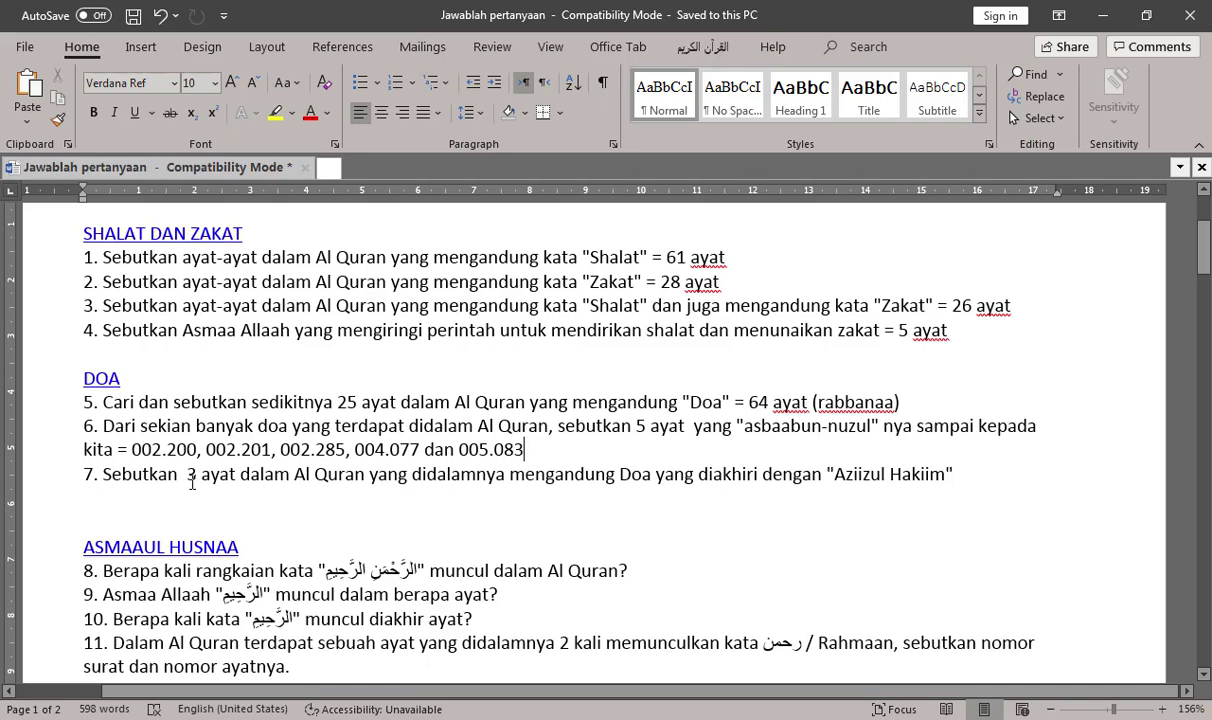
Read question 7 about three prayer verses ending in "Aziizul Hakiim" and compare it with the answer to question 5
{"action": "left_click_drag", "start_coordinate": [186, 475], "coordinate": [266, 476]}
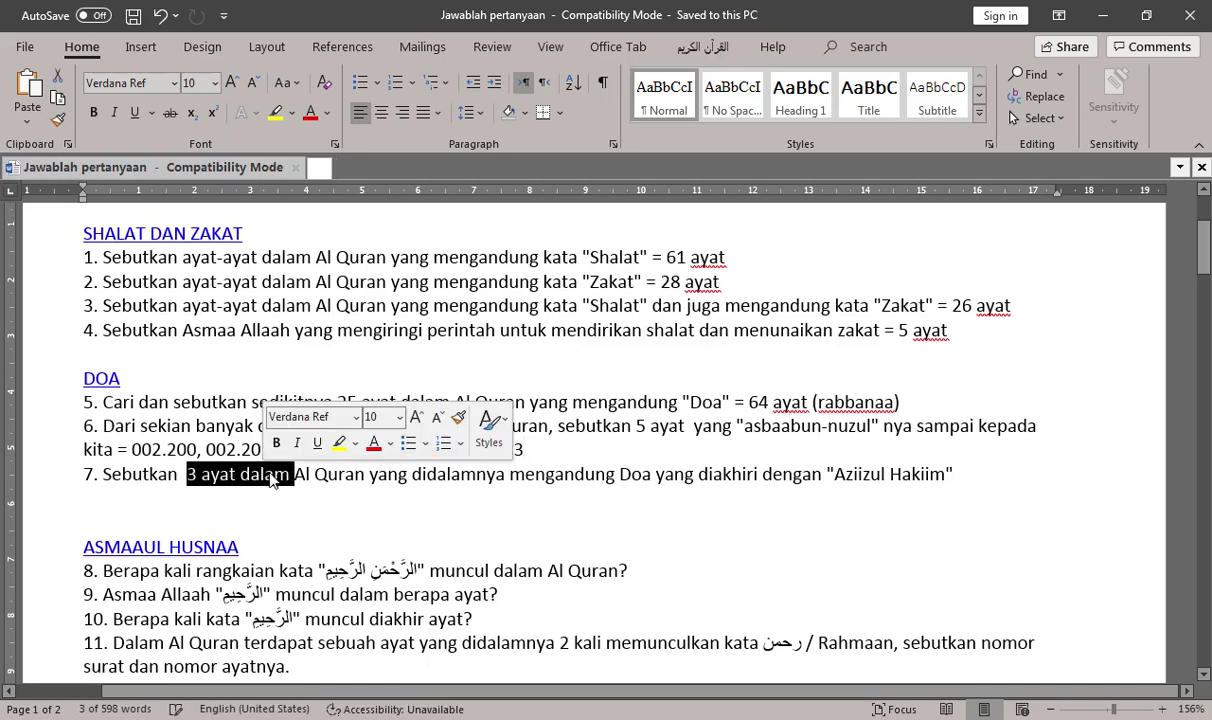
{"action": "left_click", "coordinate": [91, 402]}
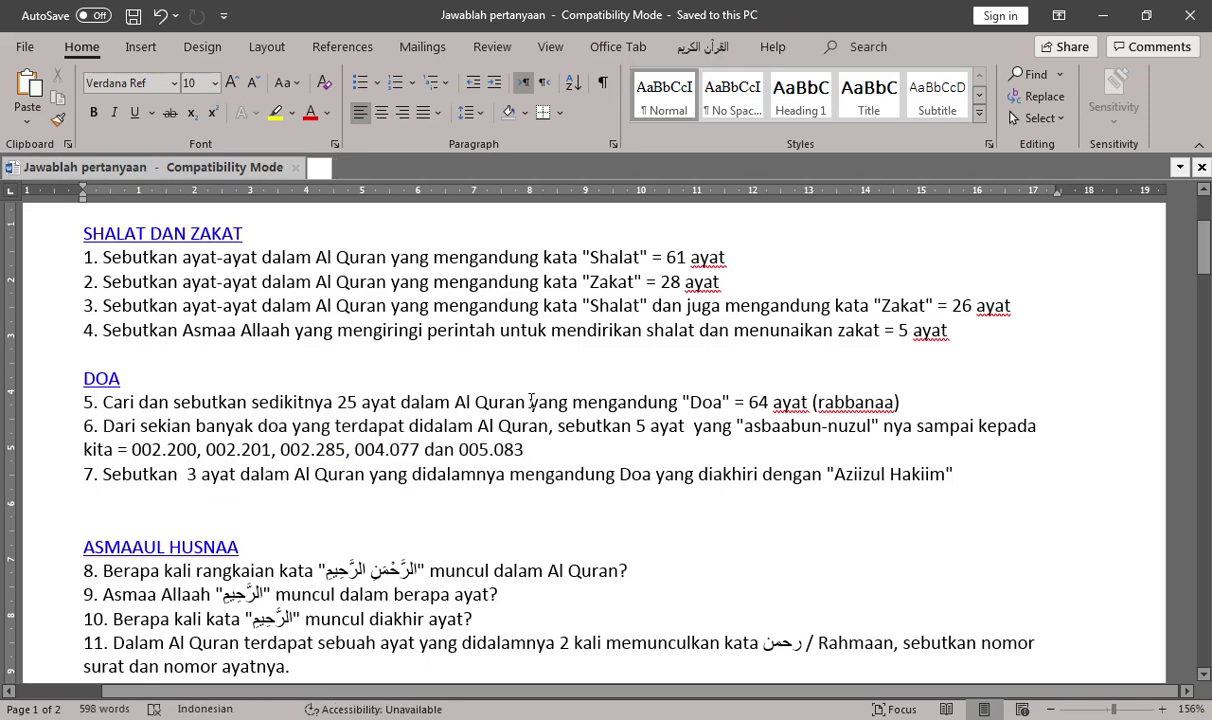
{"action": "left_click_drag", "start_coordinate": [769, 402], "coordinate": [749, 402]}
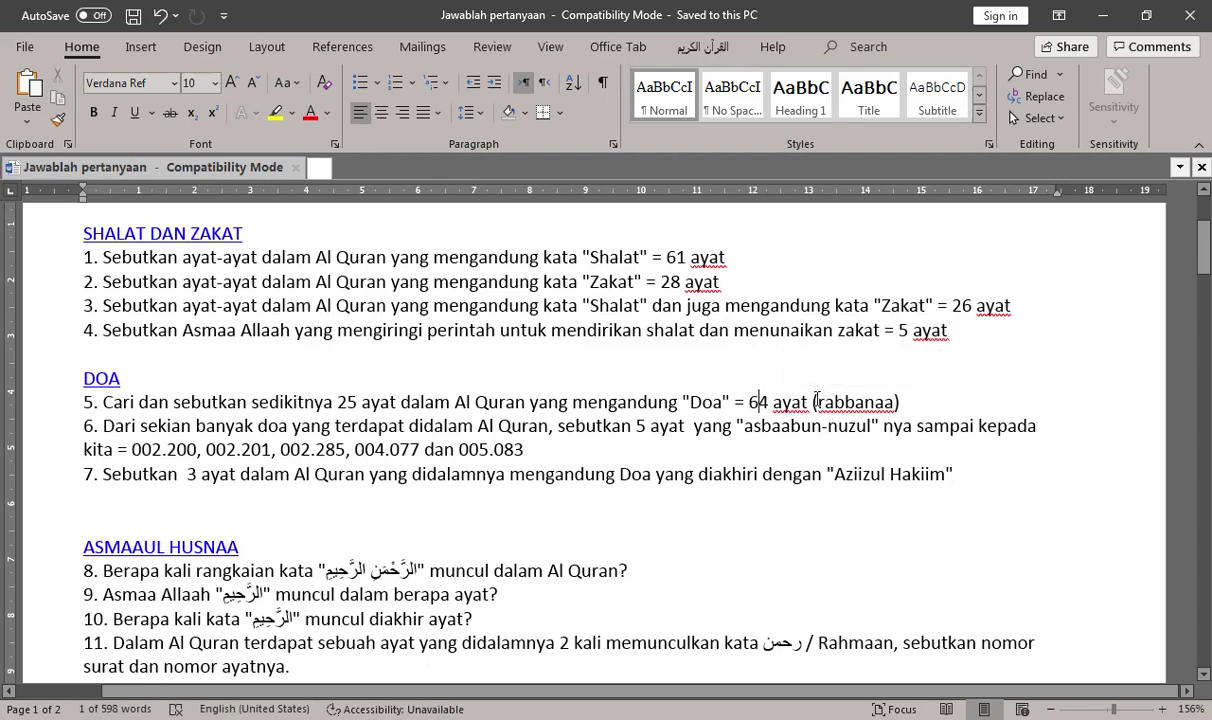
{"action": "left_click", "coordinate": [863, 402]}
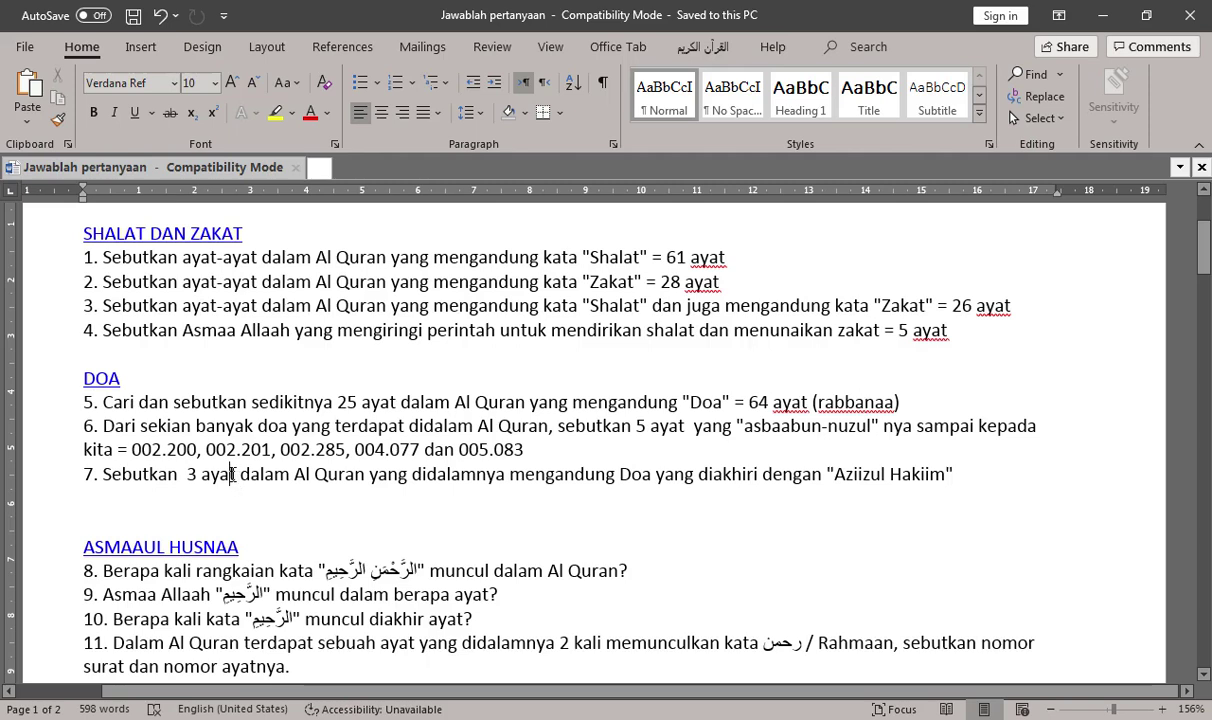
{"action": "left_click", "coordinate": [668, 475]}
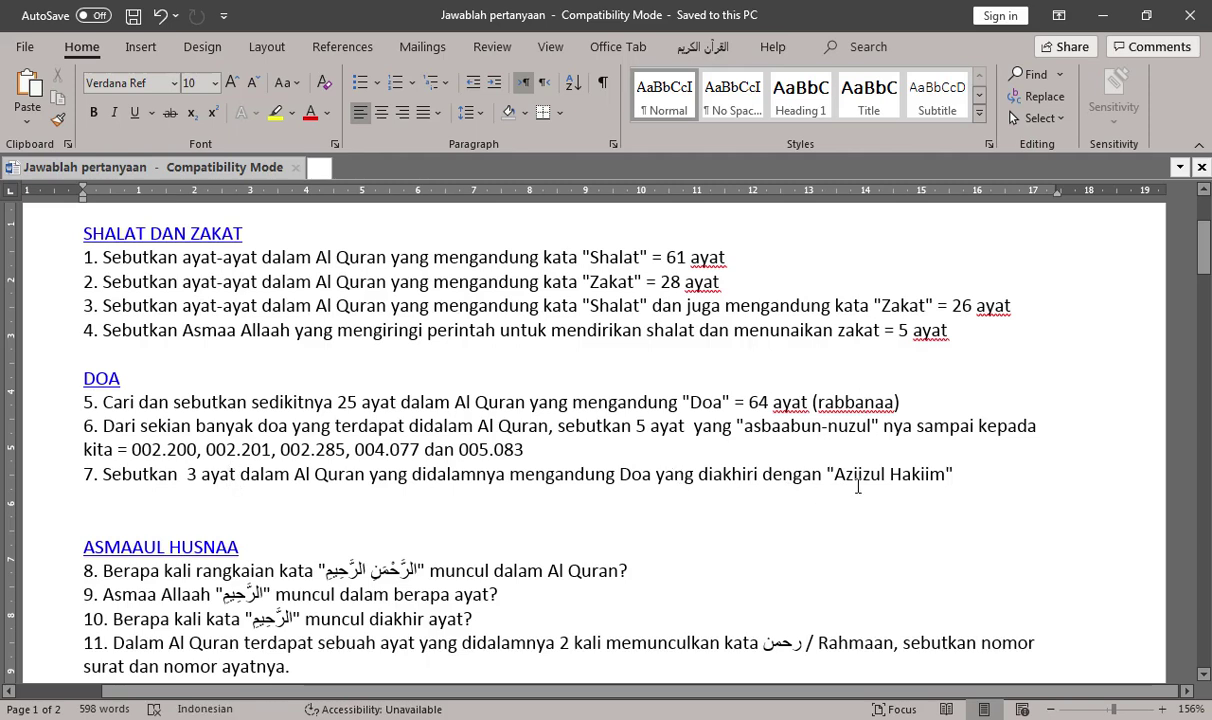
{"action": "left_click_drag", "start_coordinate": [836, 474], "coordinate": [944, 474]}
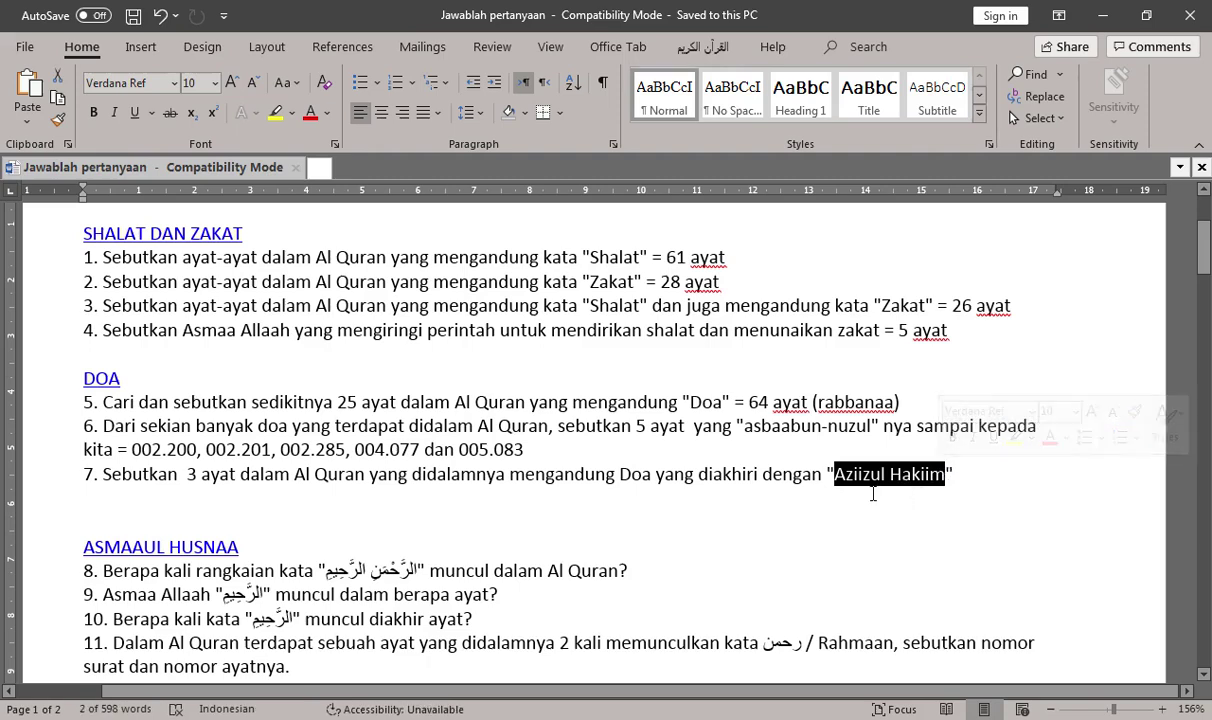
Switch to QSoft and bring back the filtered set of "rabbanaa" verses, starting at verse 002.127
{"action": "key", "text": "alt+Tab"}
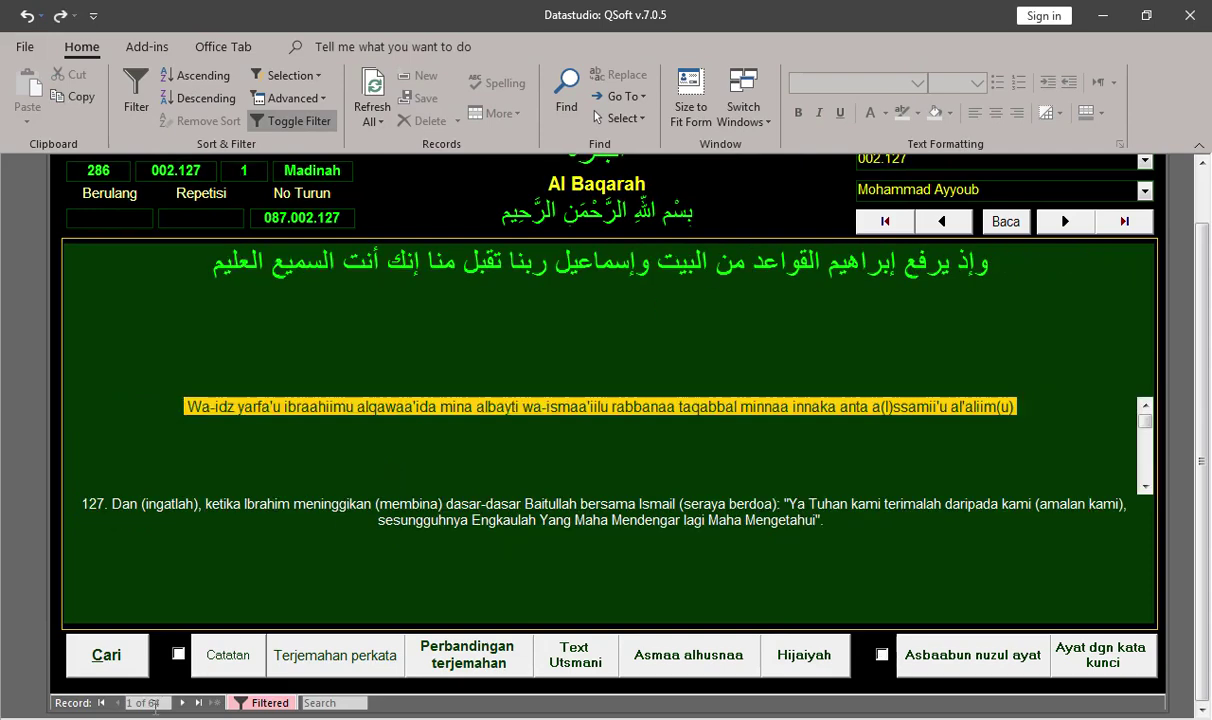
{"action": "left_click", "coordinate": [265, 589]}
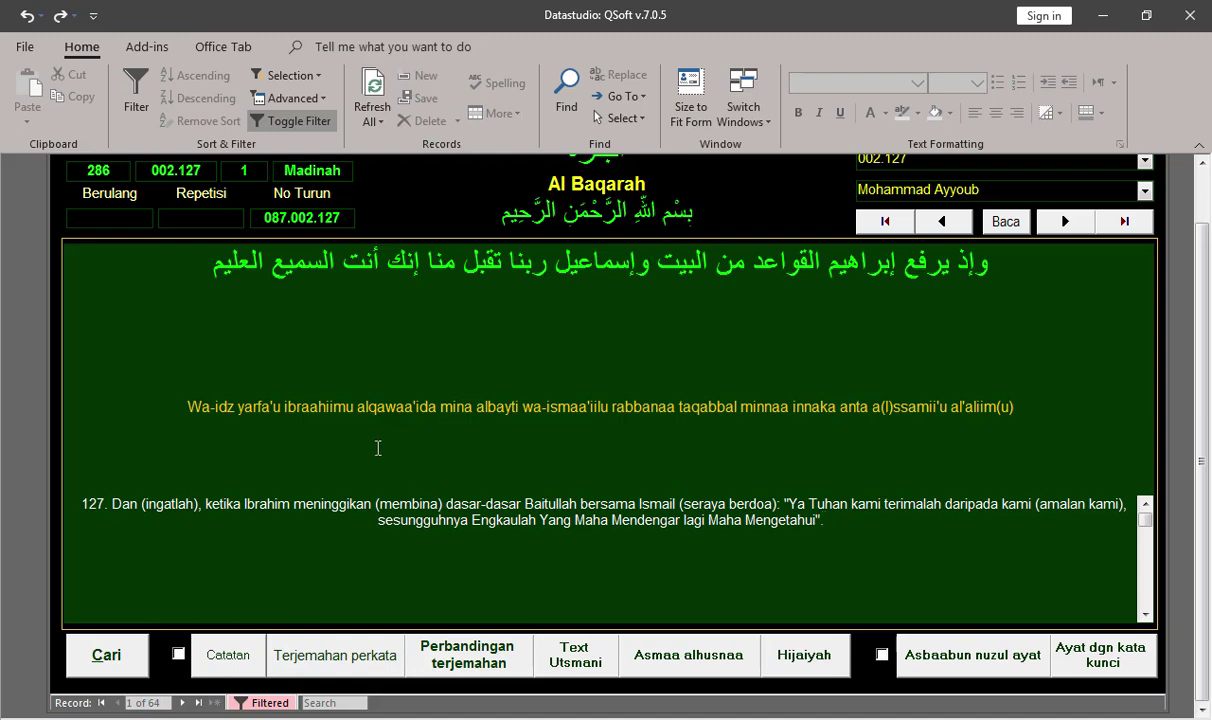
{"action": "type", "text": "."}
Switch back to Word and review the verse count answering question 5 and the closing phrase "Aziizul Hakiim" in question 7
{"action": "key", "text": "alt+Tab"}
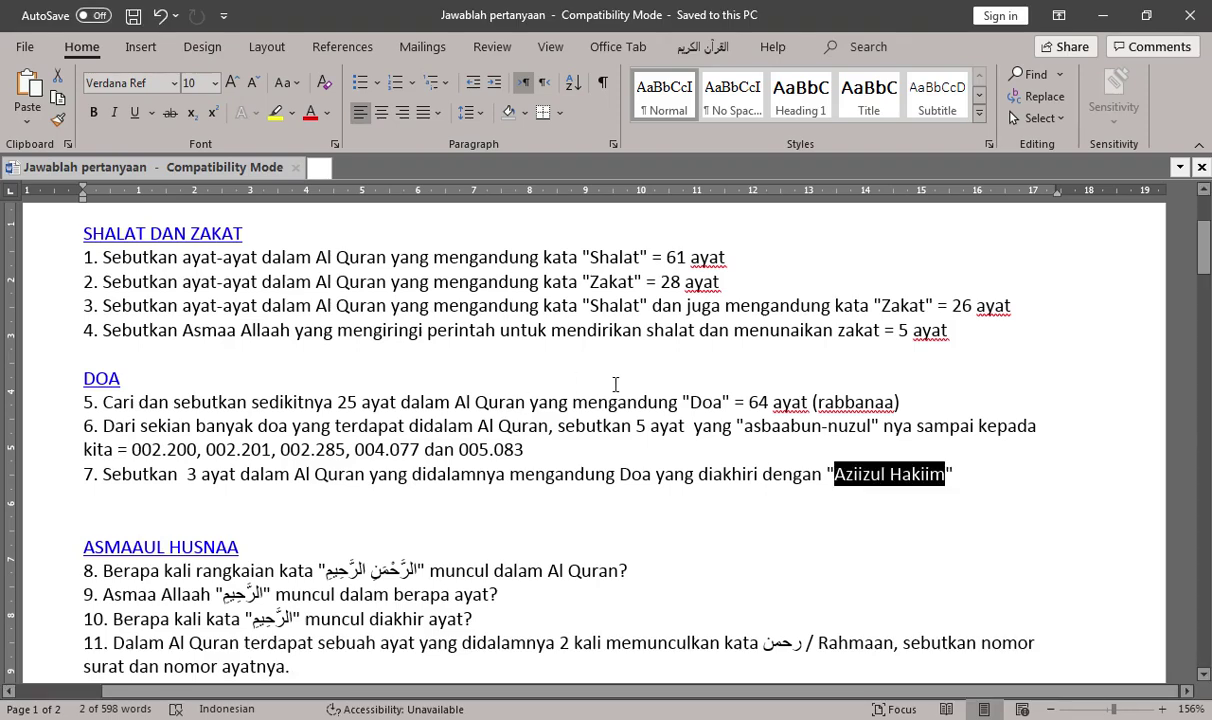
{"action": "double_click", "coordinate": [788, 402]}
{"action": "left_click", "coordinate": [756, 402], "text": "shift"}
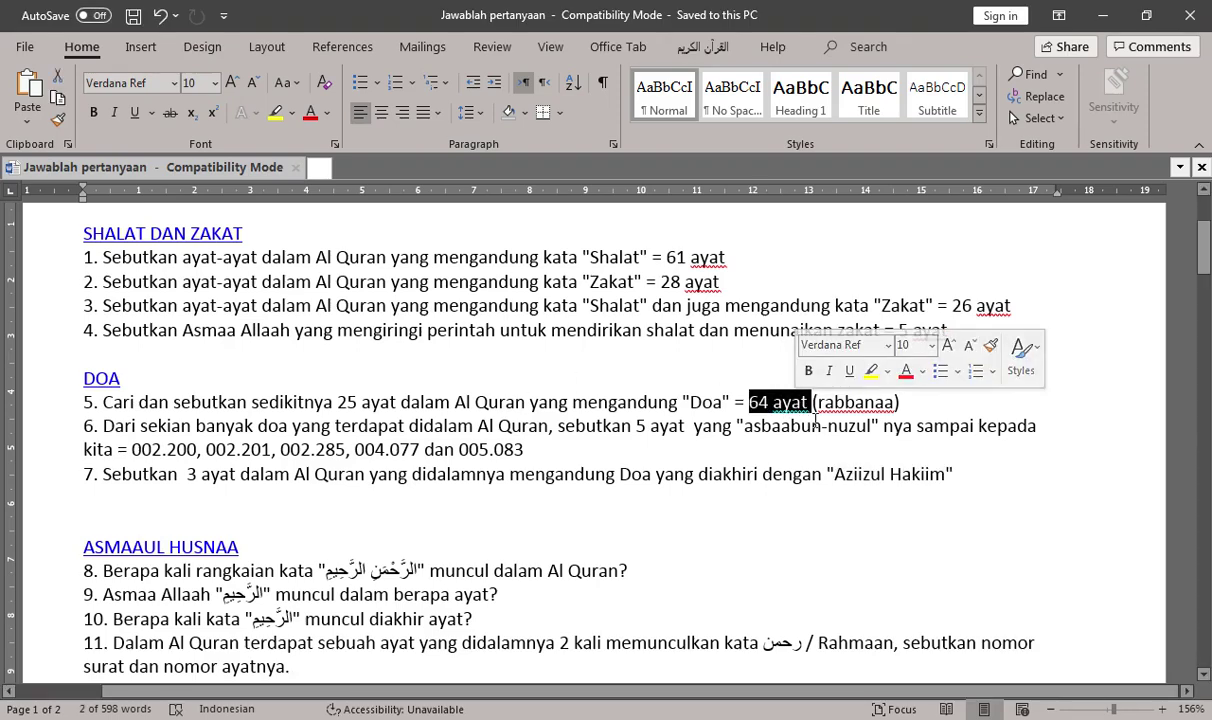
{"action": "left_click", "coordinate": [856, 480]}
{"action": "double_click", "coordinate": [860, 474]}
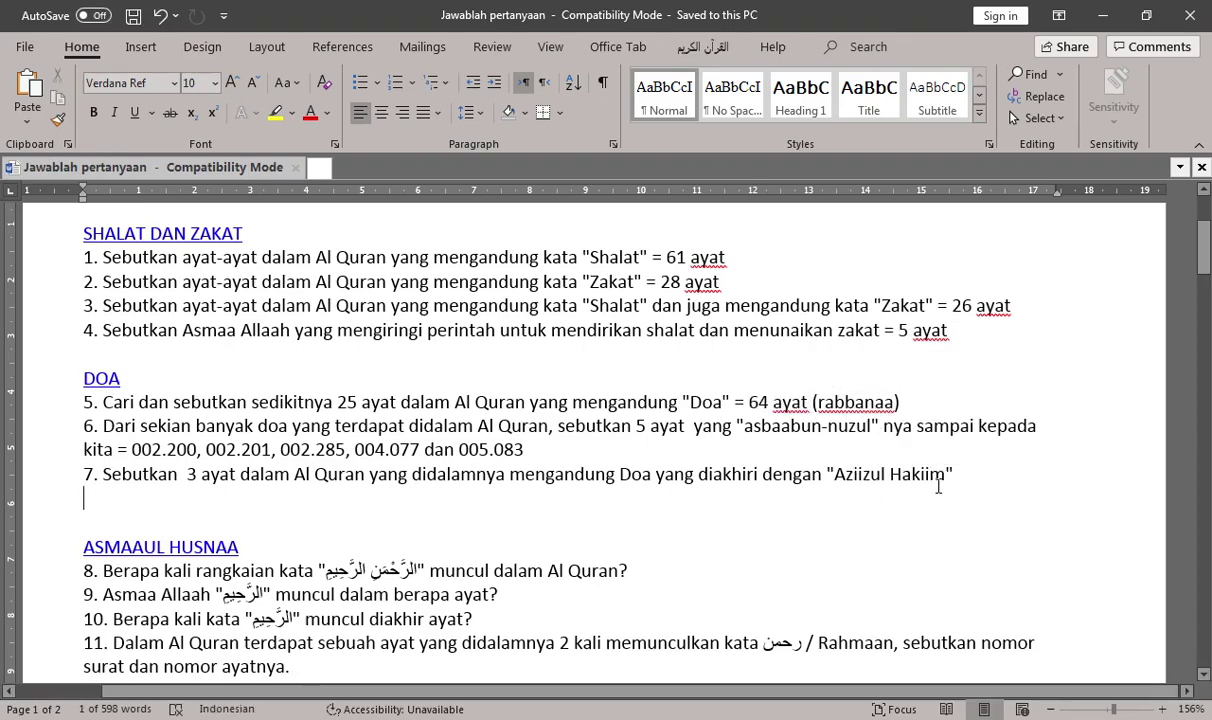
{"action": "key", "text": "Down"}
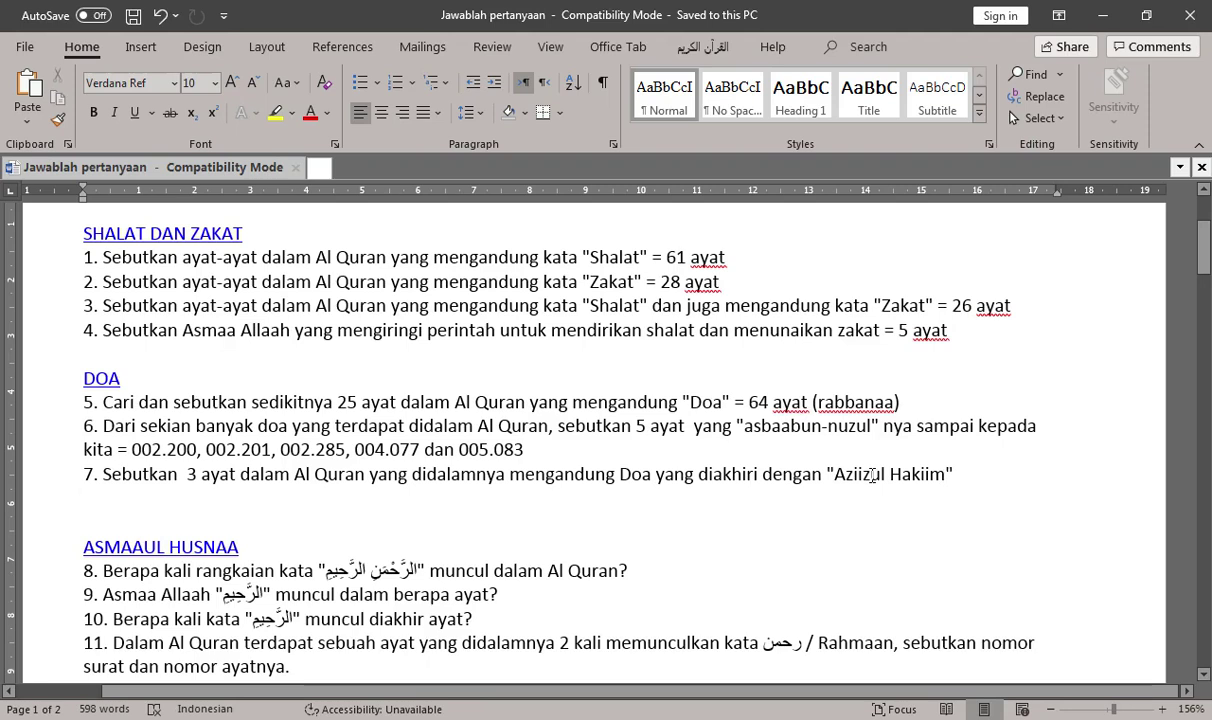
Copy "Aziizul" from question 7 in Word, switch to QSoft and try to find it among the filtered verses
{"action": "double_click", "coordinate": [871, 476]}
{"action": "key", "text": "ctrl+c"}
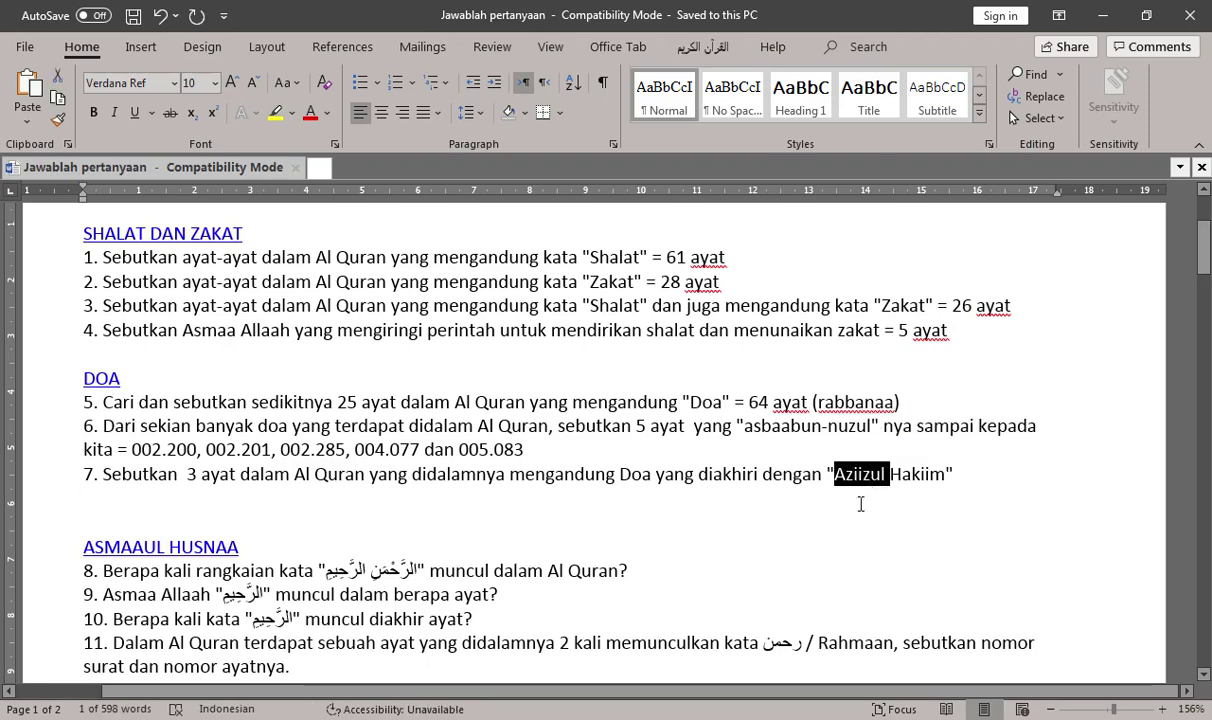
{"action": "key", "text": "alt+Tab"}
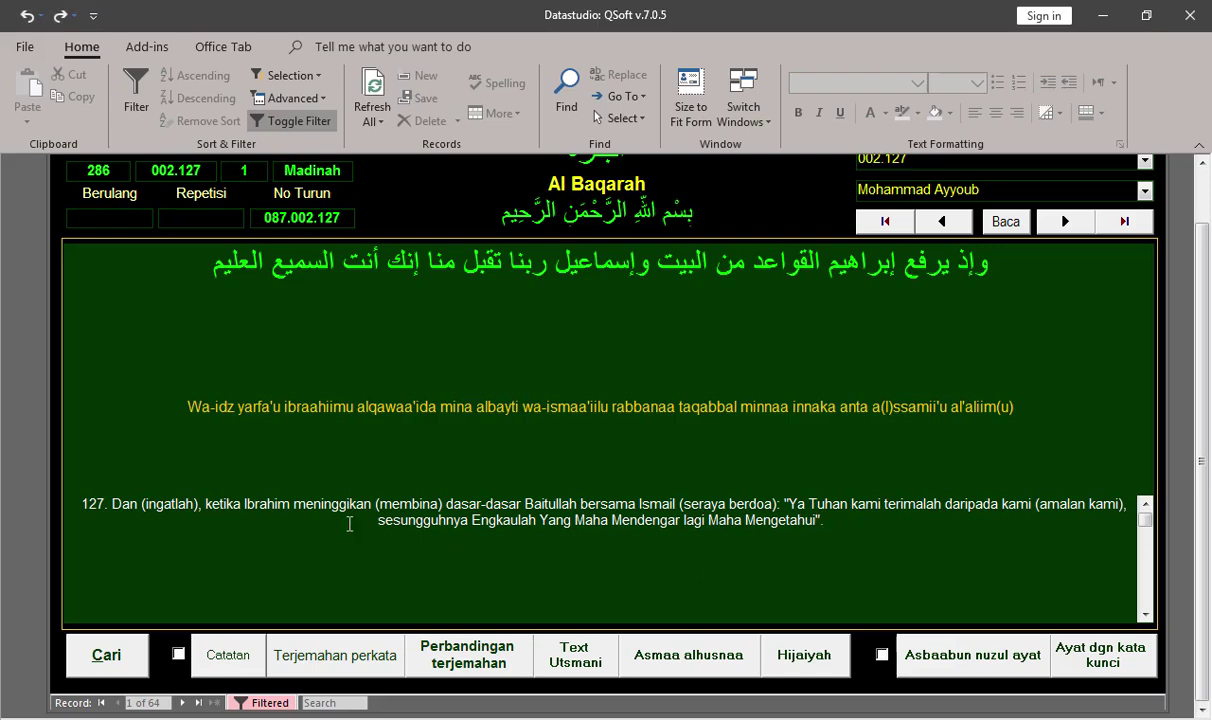
{"action": "left_click", "coordinate": [135, 658]}
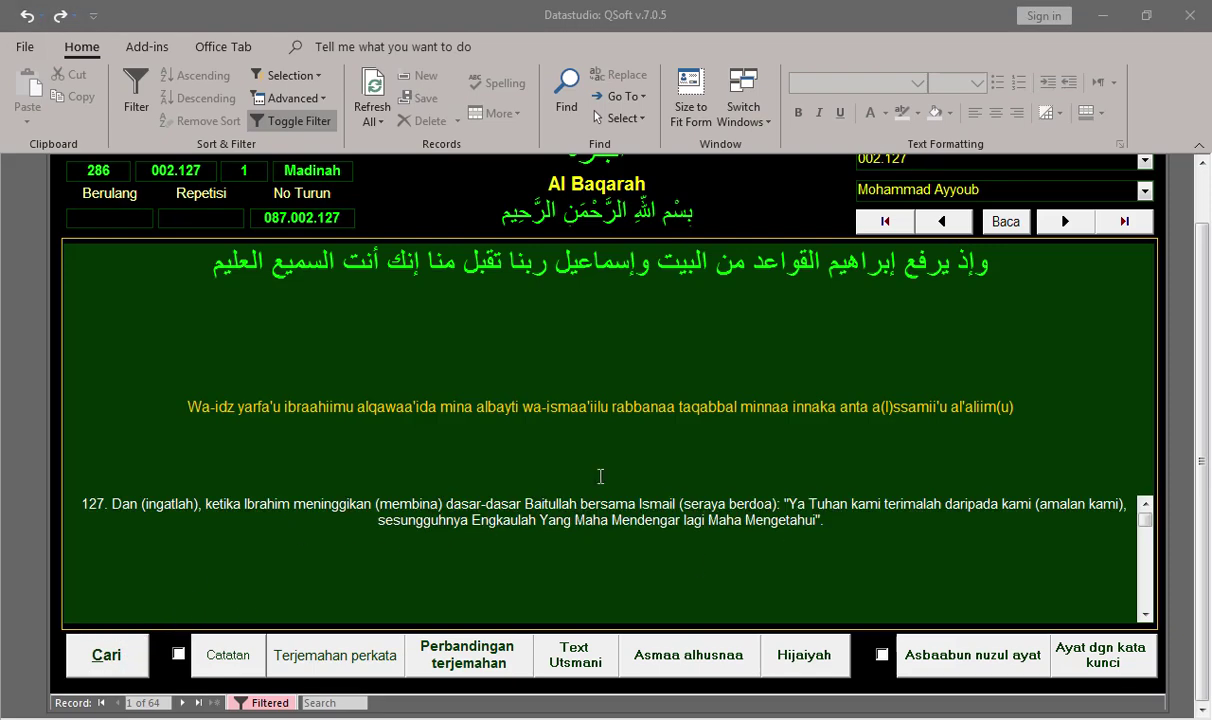
{"action": "key", "text": "ctrl+v"}
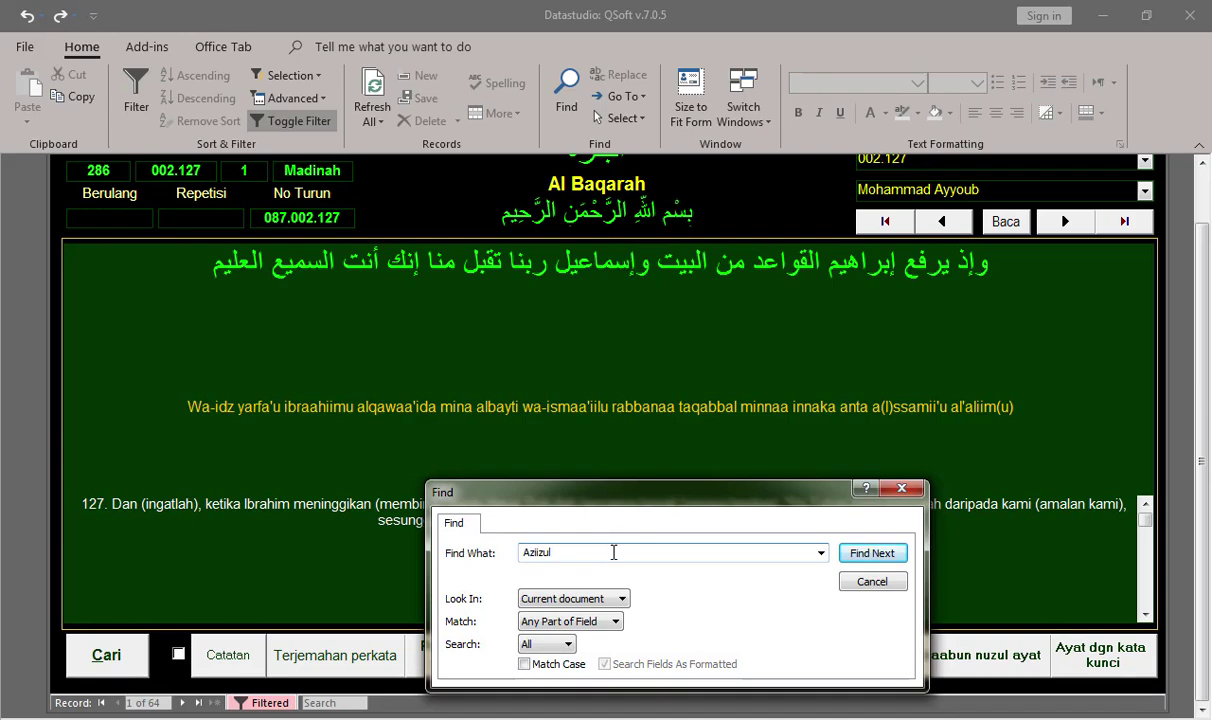
{"action": "left_click", "coordinate": [879, 555]}
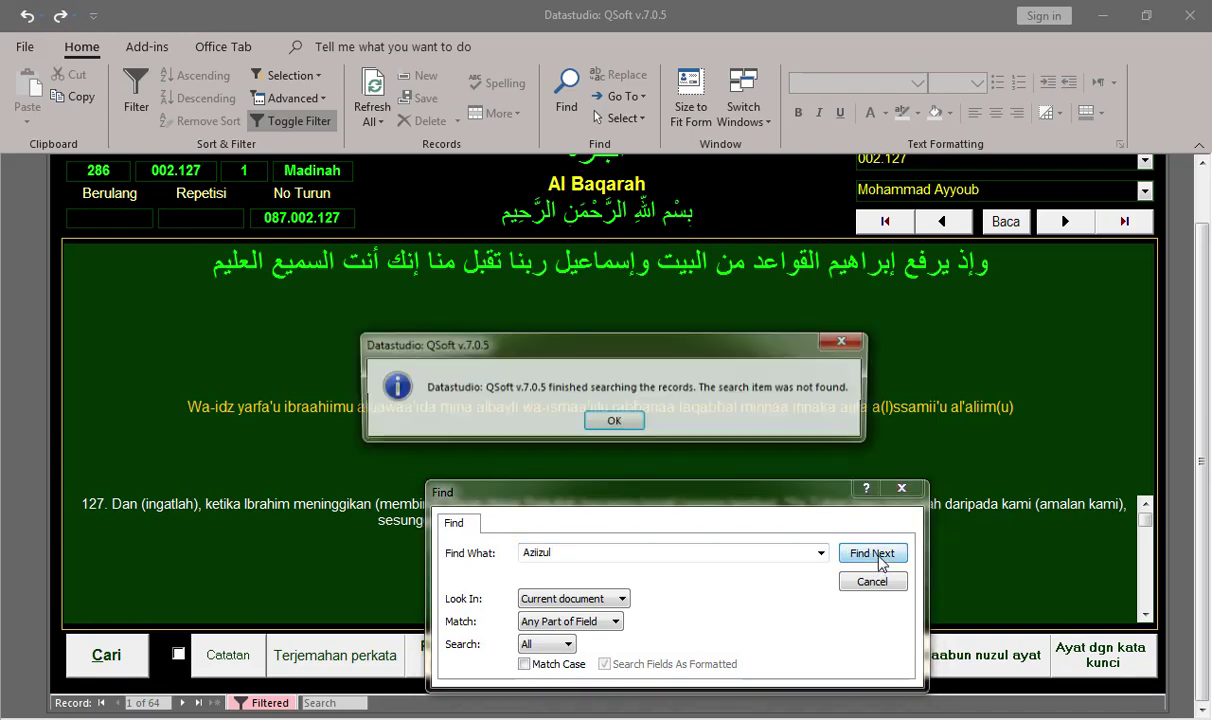
{"action": "left_click", "coordinate": [614, 421]}
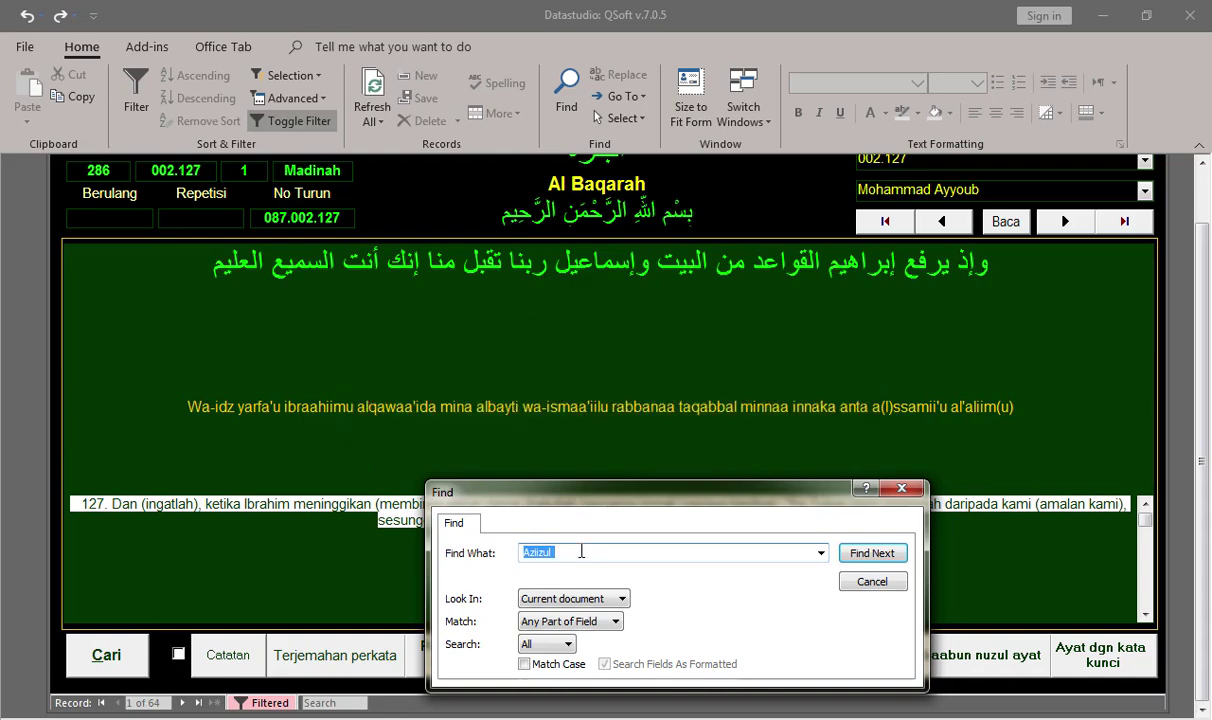
Try to find the lowercase spelling "aziizul" in any part of the field across the filtered verses
{"action": "key", "text": "BackSpace"}
{"action": "type", "text": "a"}
{"action": "key", "text": "BackSpace"}
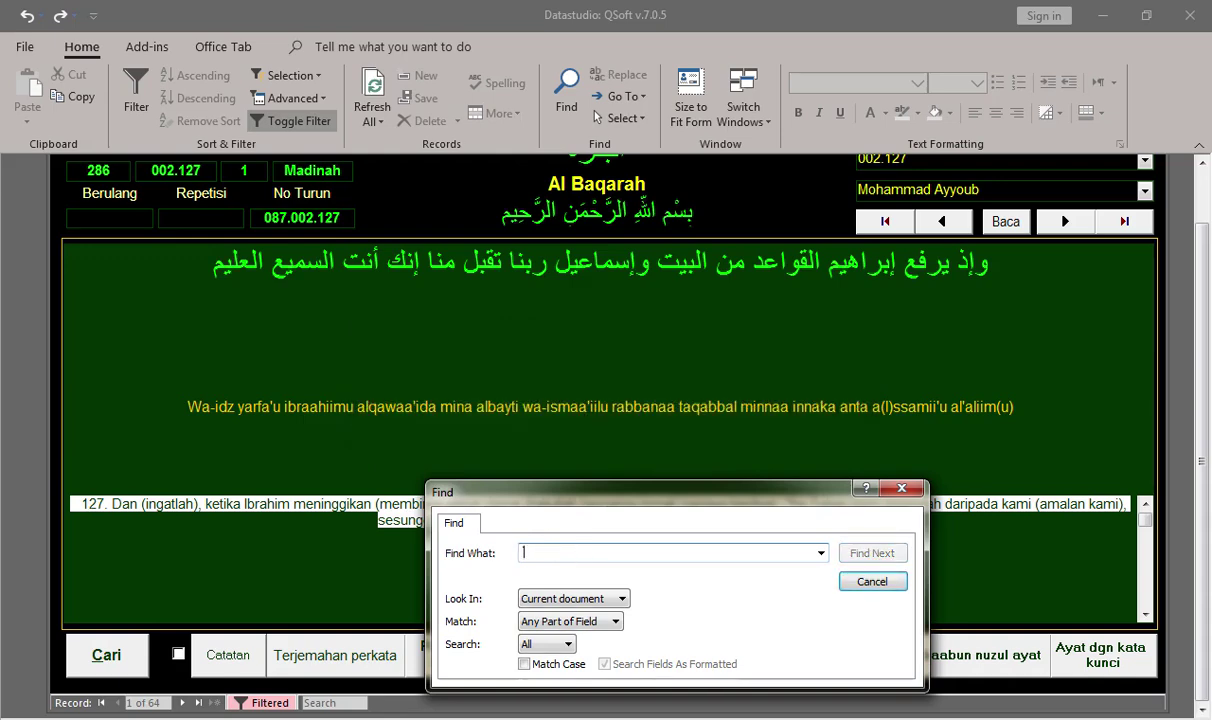
{"action": "type", "text": "aziizul"}
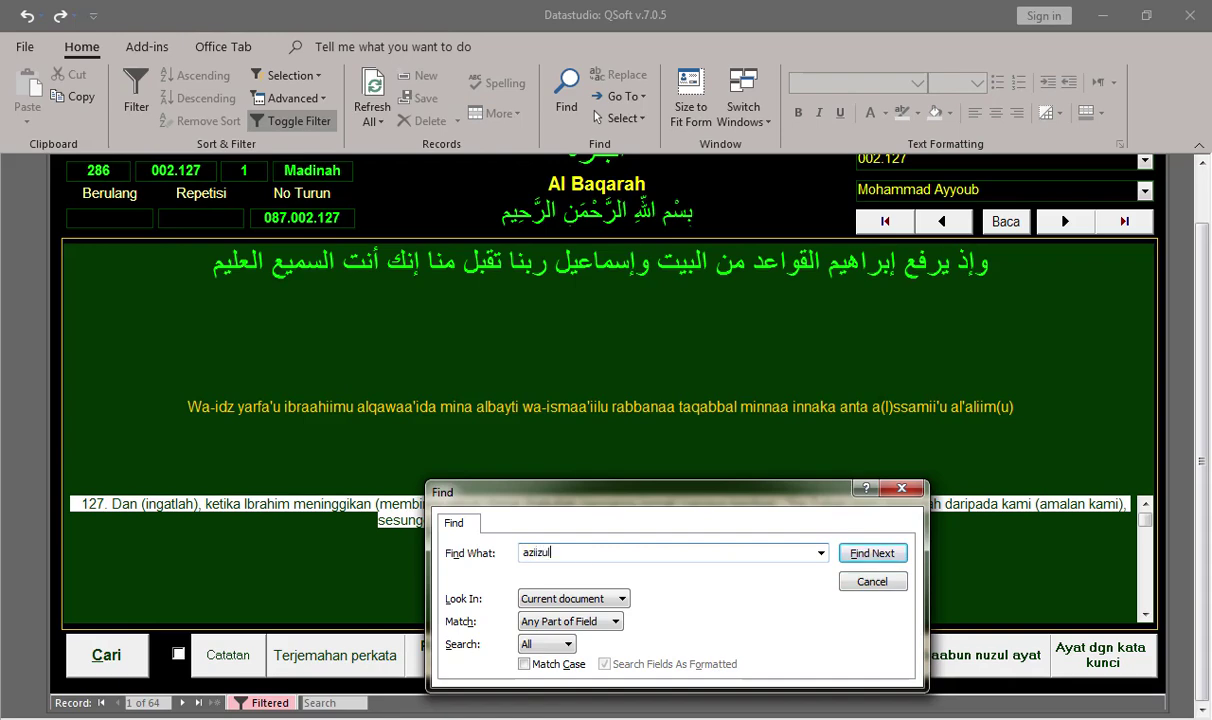
{"action": "key", "text": "Return"}
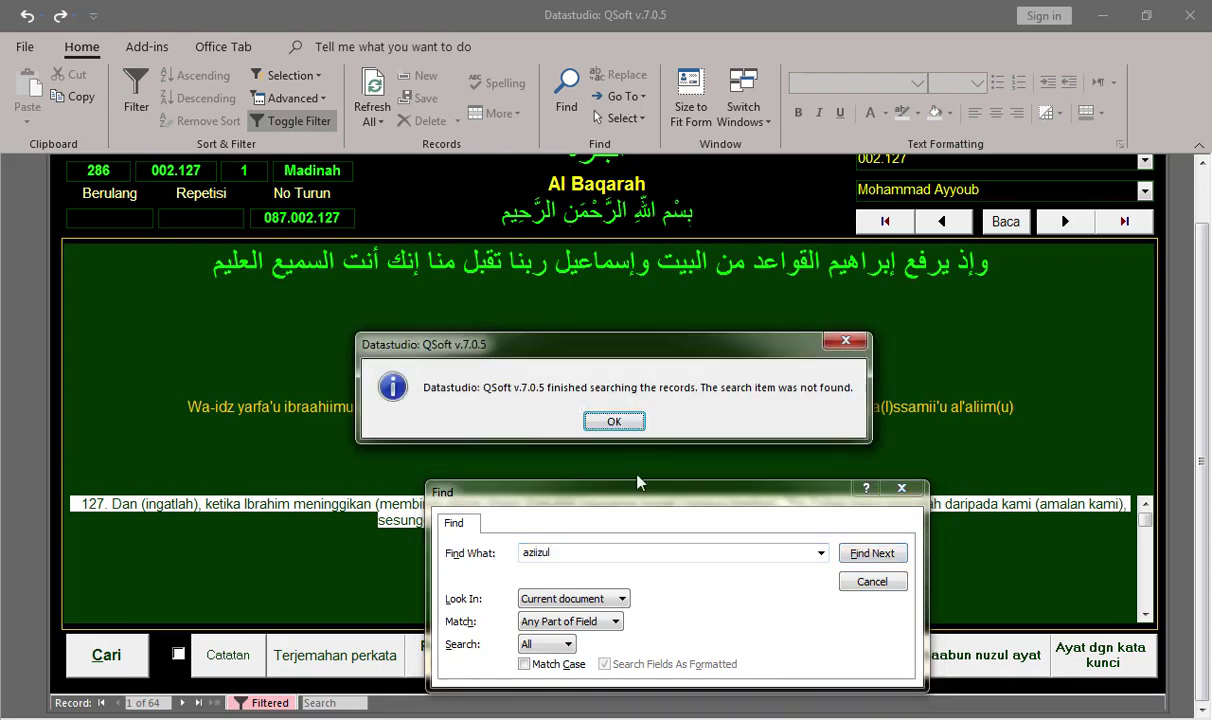
{"action": "left_click", "coordinate": [640, 426]}
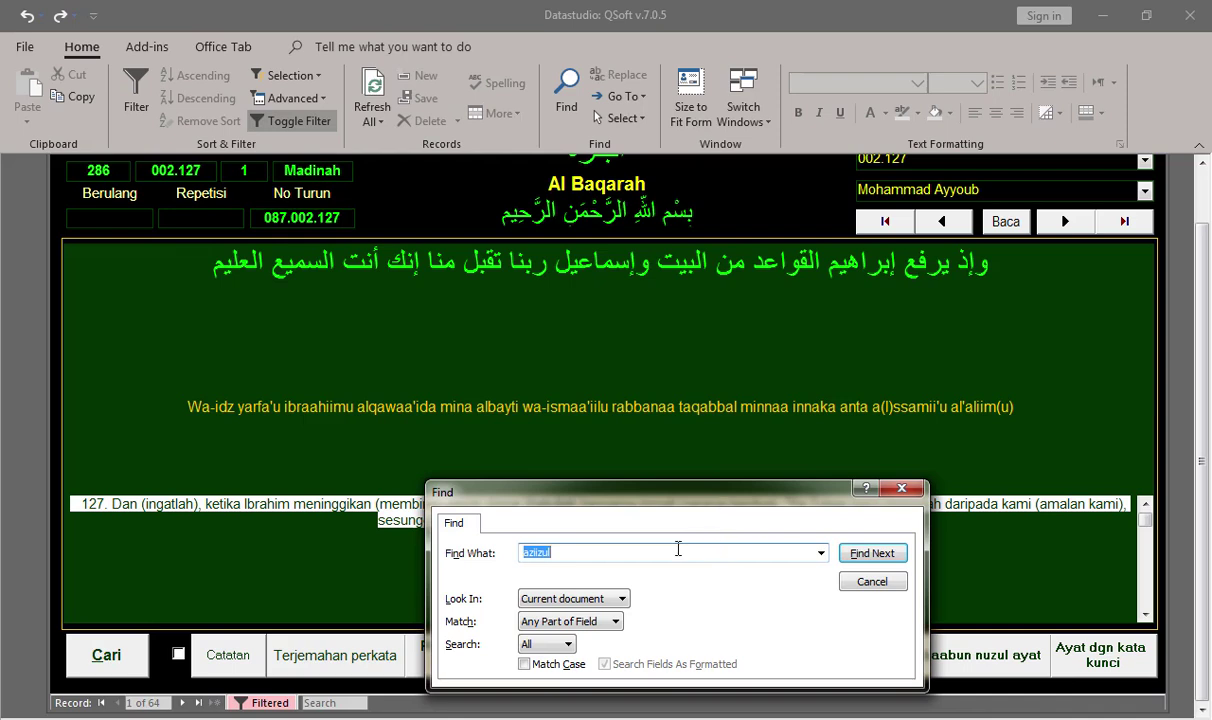
Replace the search term with the Arabic word "عزيز" and find its first match in the filtered verses
{"action": "key", "text": "BackSpace"}
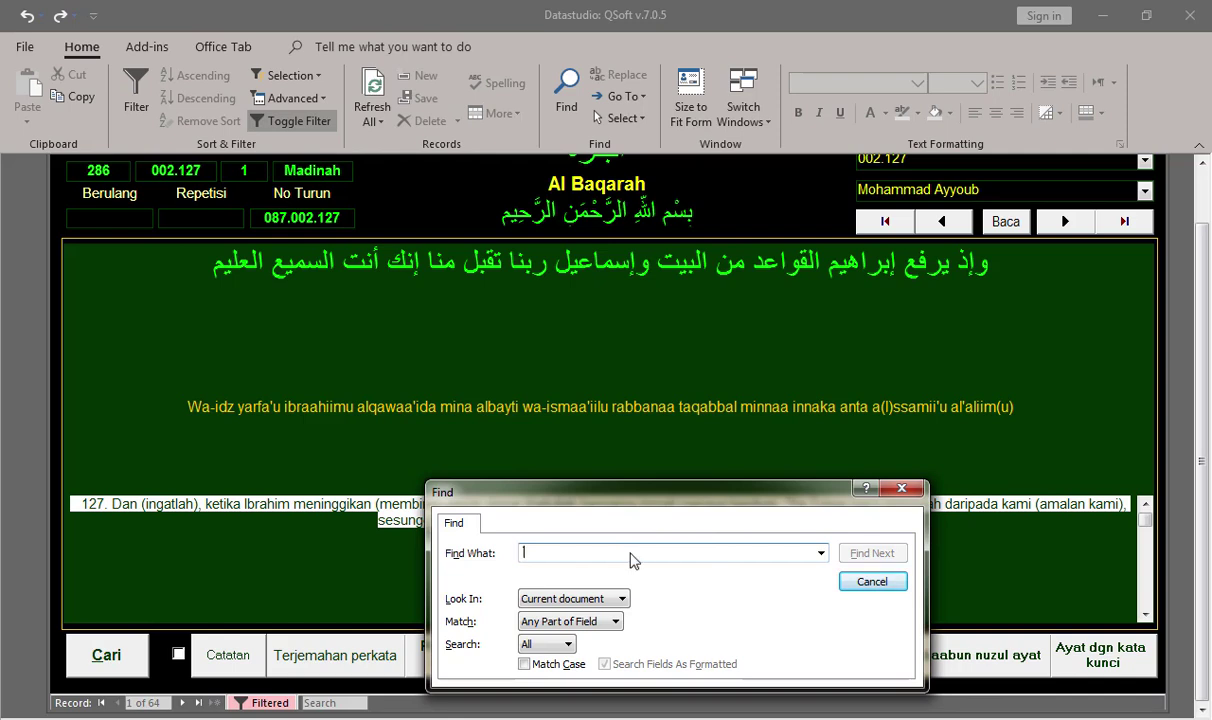
{"action": "type", "text": "k"}
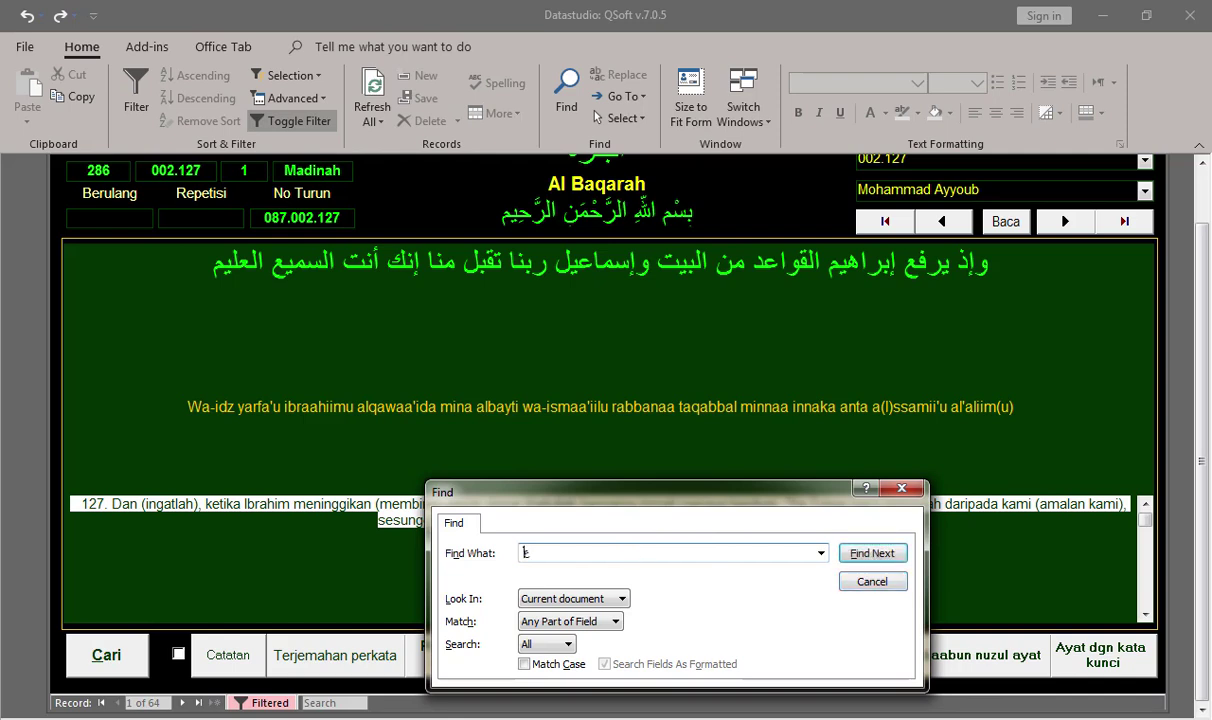
{"action": "key", "text": "BackSpace"}
{"action": "type", "text": "ز"}
{"action": "key", "text": "BackSpace"}
{"action": "type", "text": "زيز"}
{"action": "left_click", "coordinate": [866, 553]}
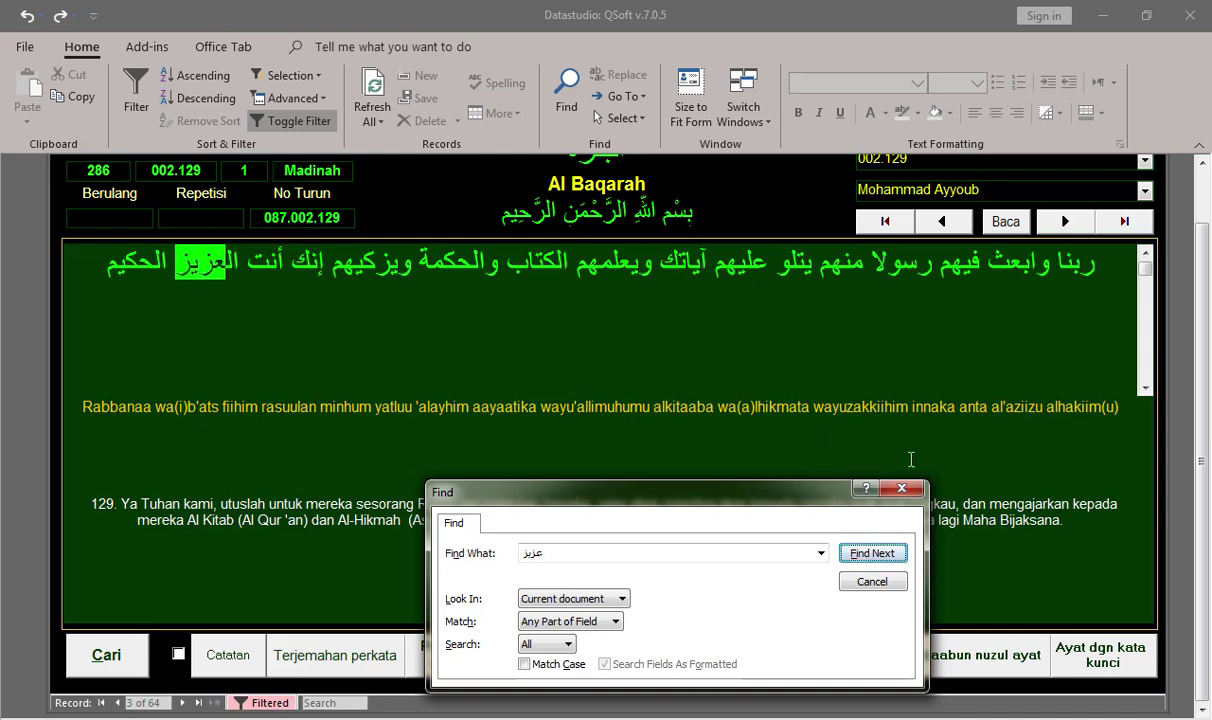
Examine how verse 002.129 ends in the transliteration and in the Arabic text by highlighting its closing words
{"action": "left_click", "coordinate": [1016, 410]}
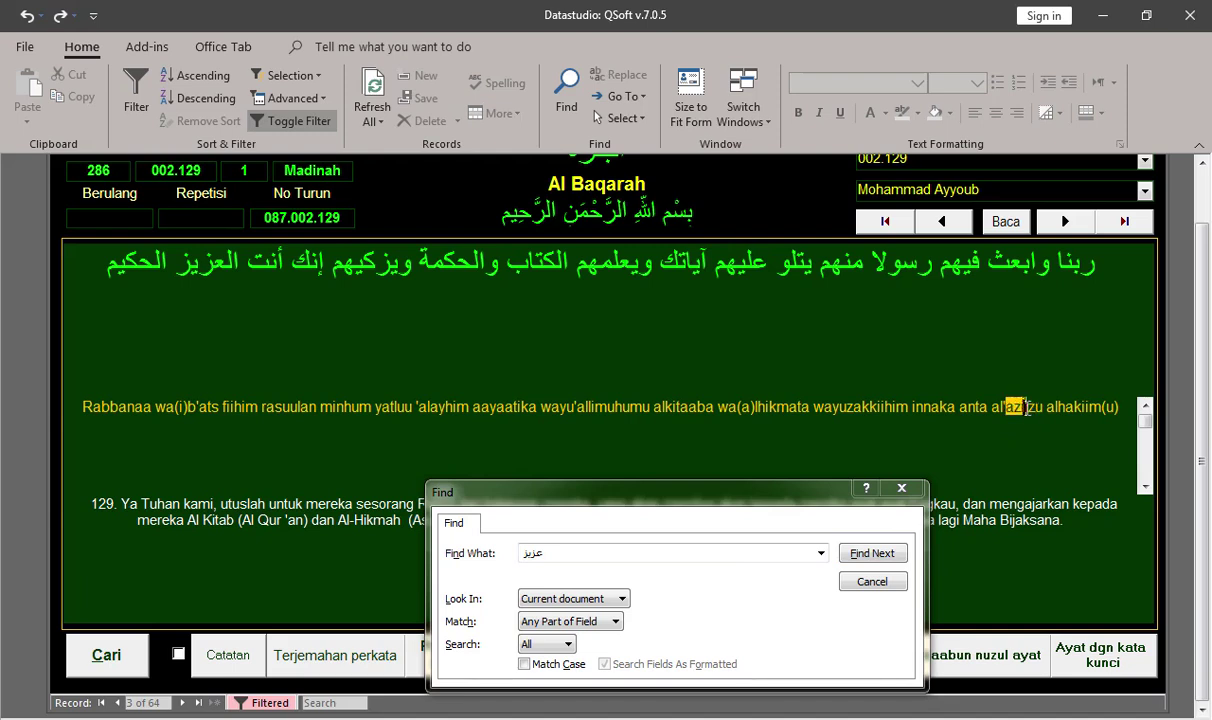
{"action": "left_click", "coordinate": [956, 425]}
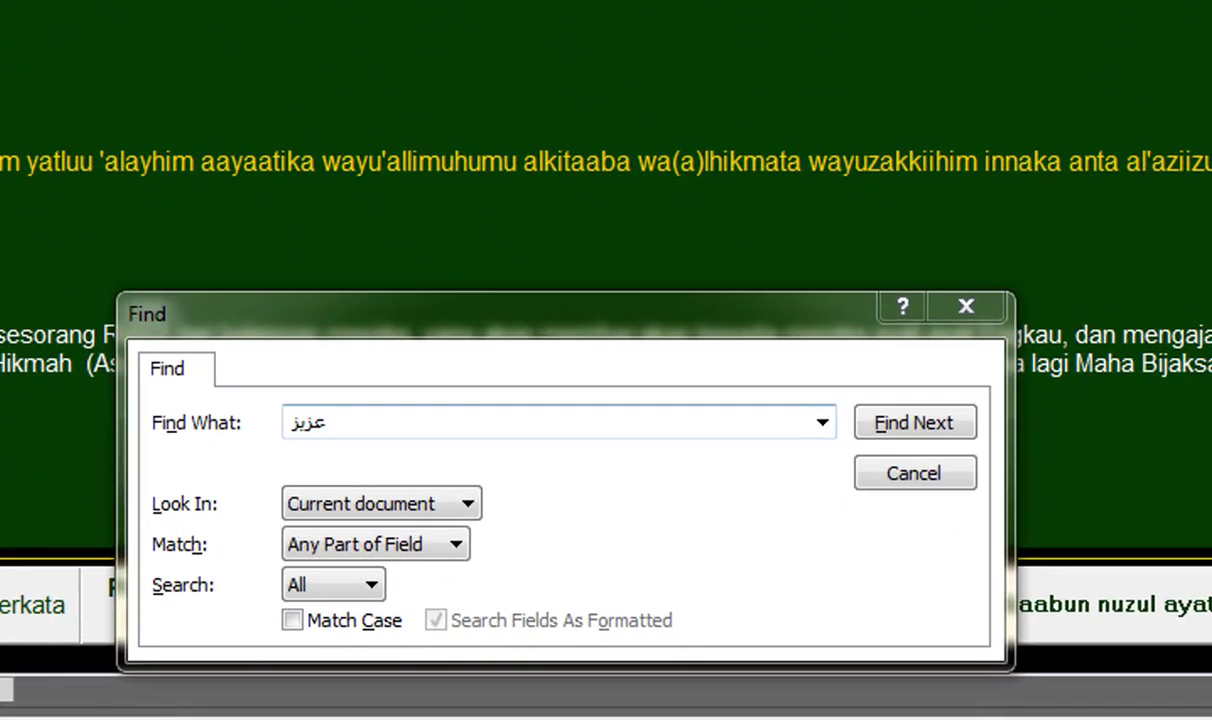
{"action": "key", "text": "Return"}
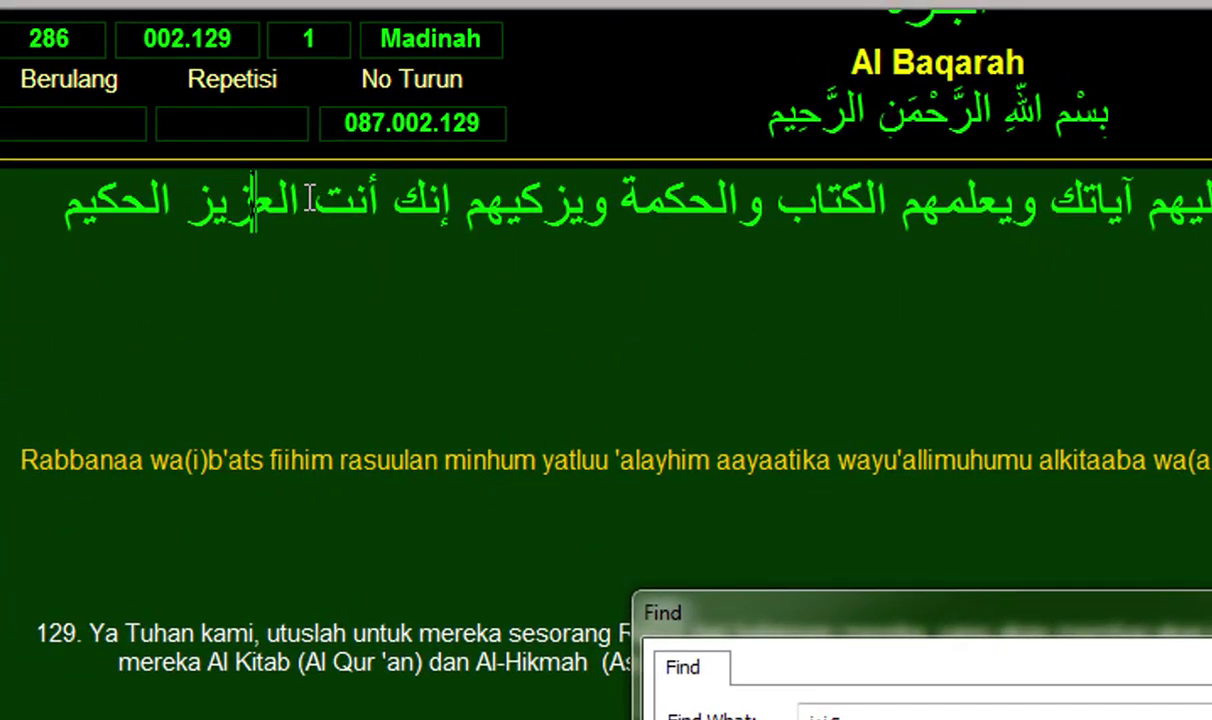
{"action": "left_click_drag", "start_coordinate": [303, 198], "coordinate": [8, 205]}
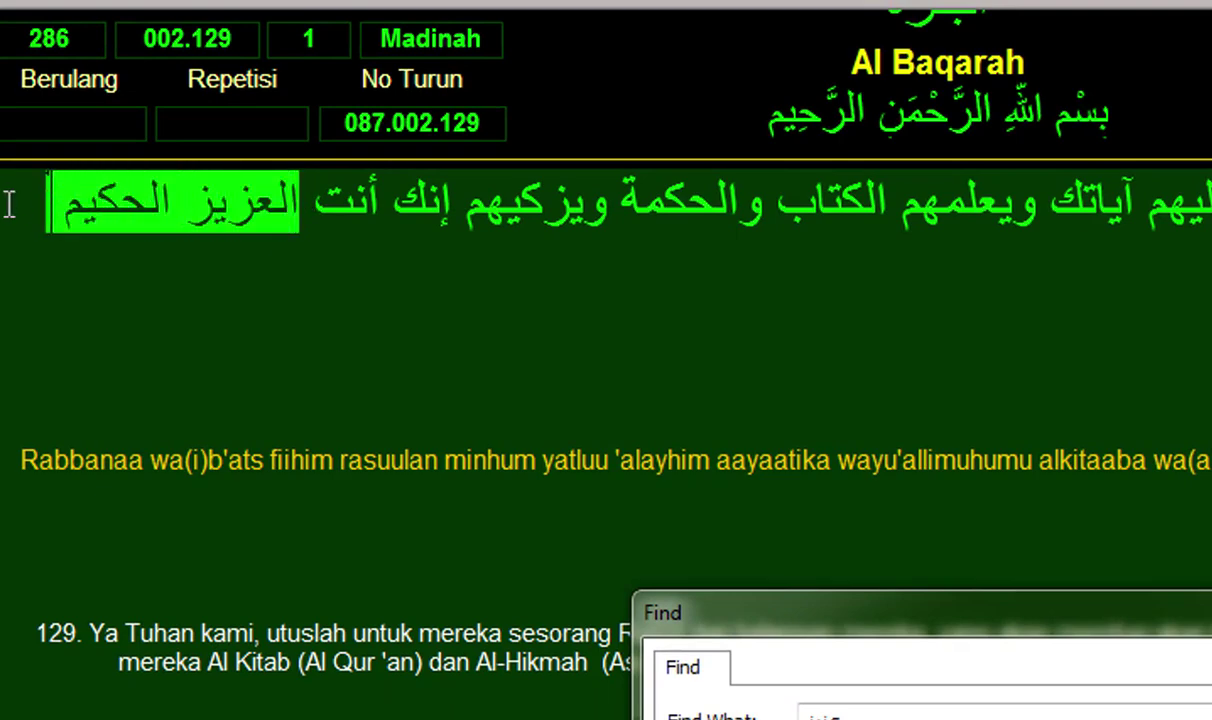
{"action": "left_click", "coordinate": [284, 193]}
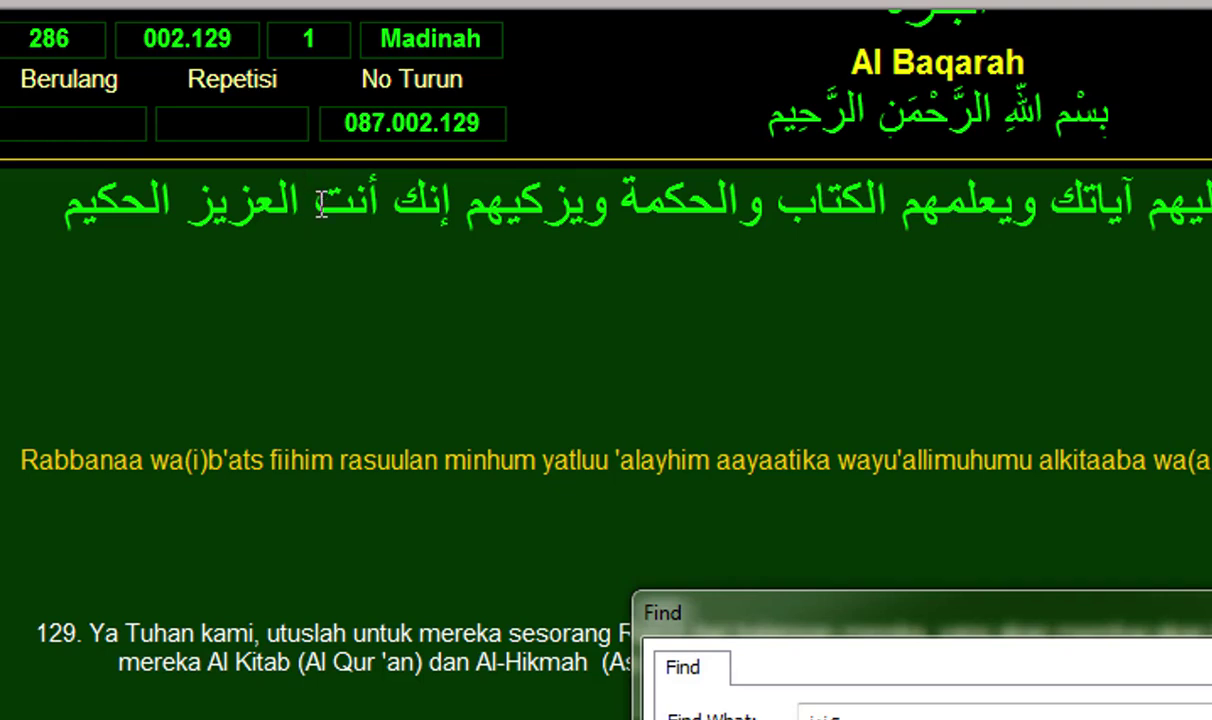
{"action": "left_click_drag", "start_coordinate": [303, 205], "coordinate": [32, 227]}
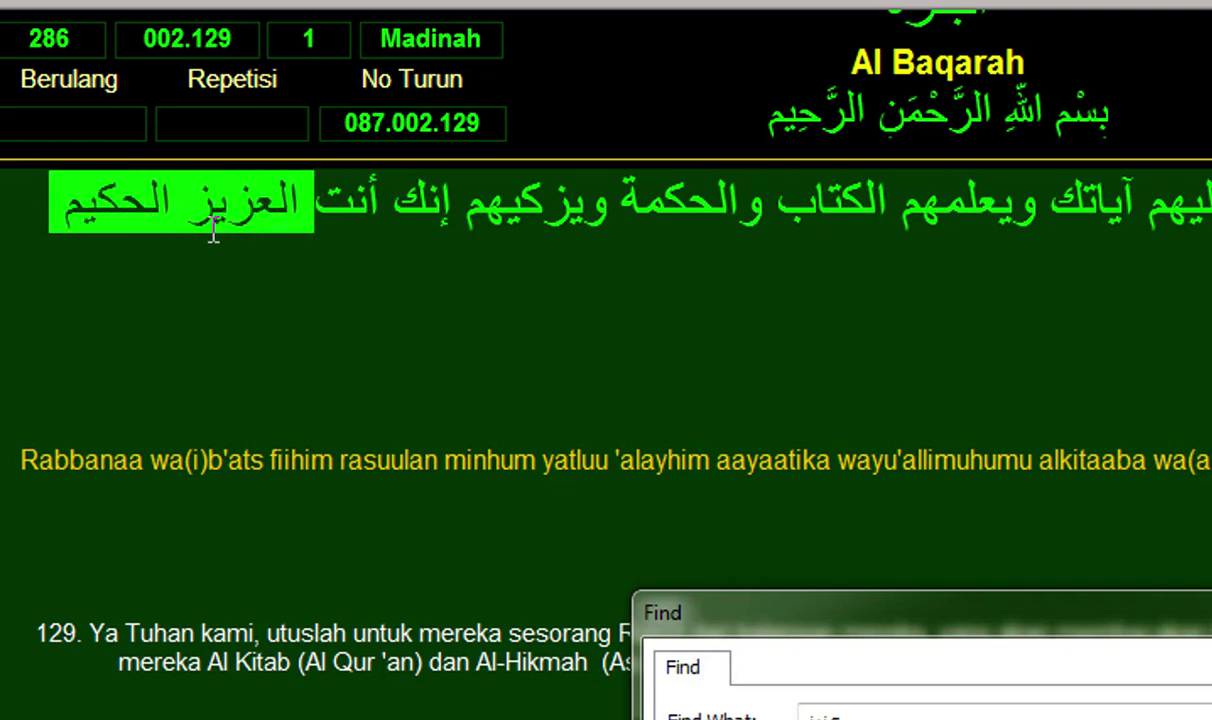
{"action": "left_click", "coordinate": [272, 212]}
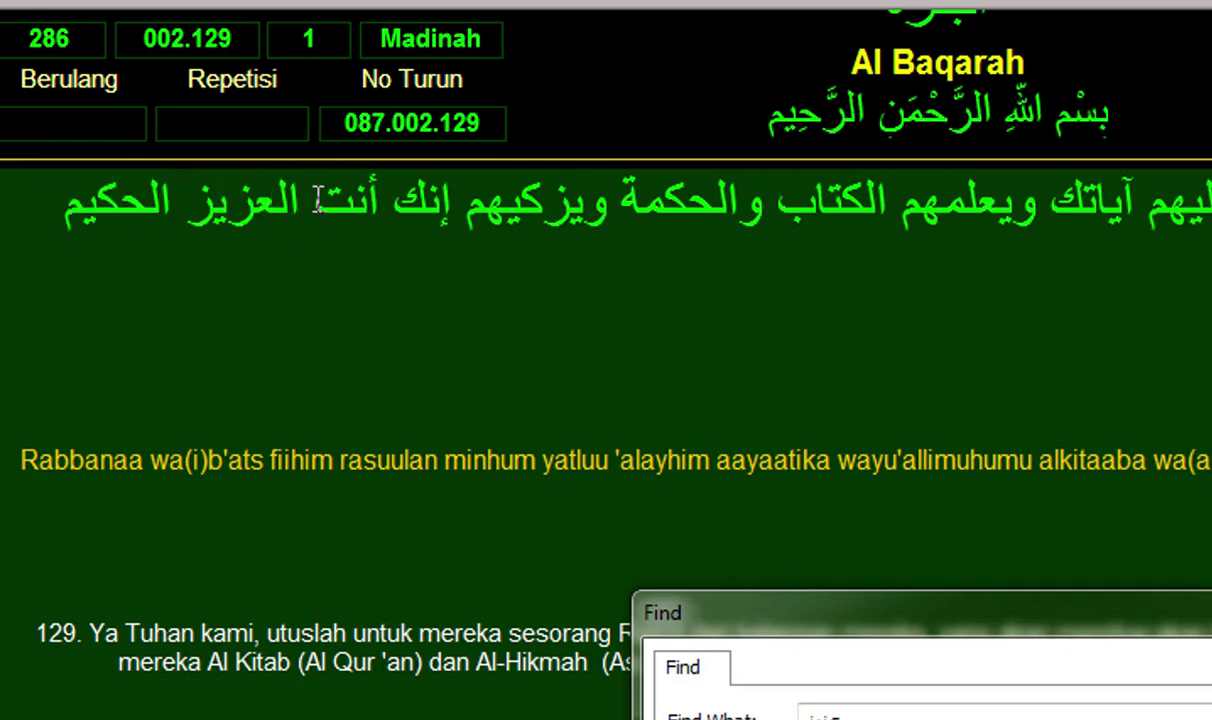
Filter the verses to those whose Arabic text ends with the phrase "العزيز الحكيم" selected in verse 002.129
{"action": "key", "text": "BackSpace"}
{"action": "double_click", "coordinate": [307, 205]}
{"action": "double_click", "coordinate": [300, 200]}
{"action": "left_click", "coordinate": [298, 200]}
{"action": "type", "text": "ِ"}
{"action": "left_click_drag", "start_coordinate": [300, 205], "coordinate": [24, 218]}
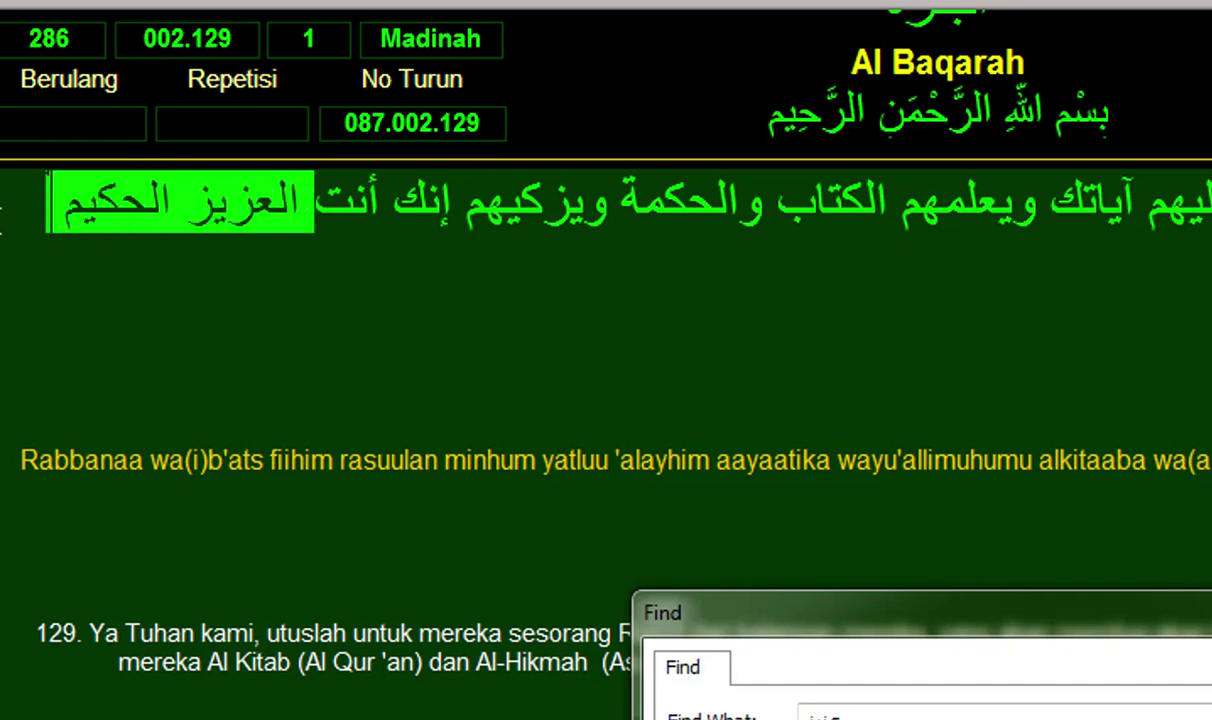
{"action": "left_click", "coordinate": [37, 217]}
{"action": "left_click_drag", "start_coordinate": [296, 205], "coordinate": [50, 195]}
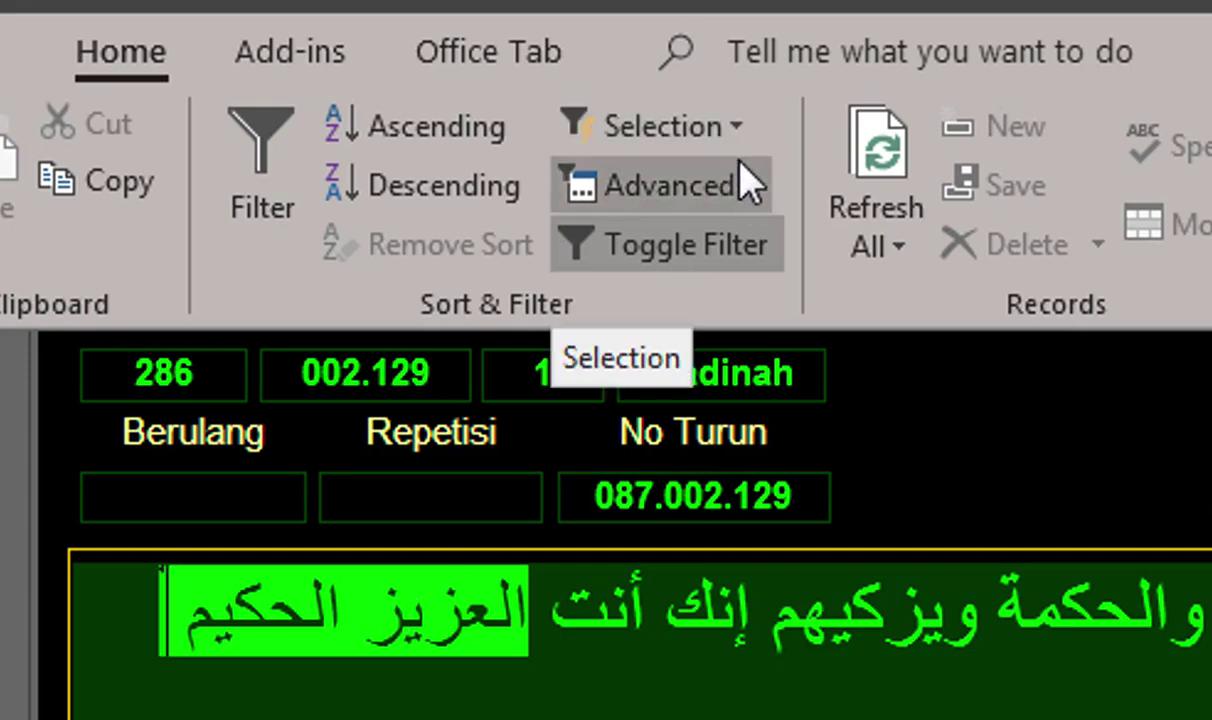
{"action": "left_click", "coordinate": [733, 130]}
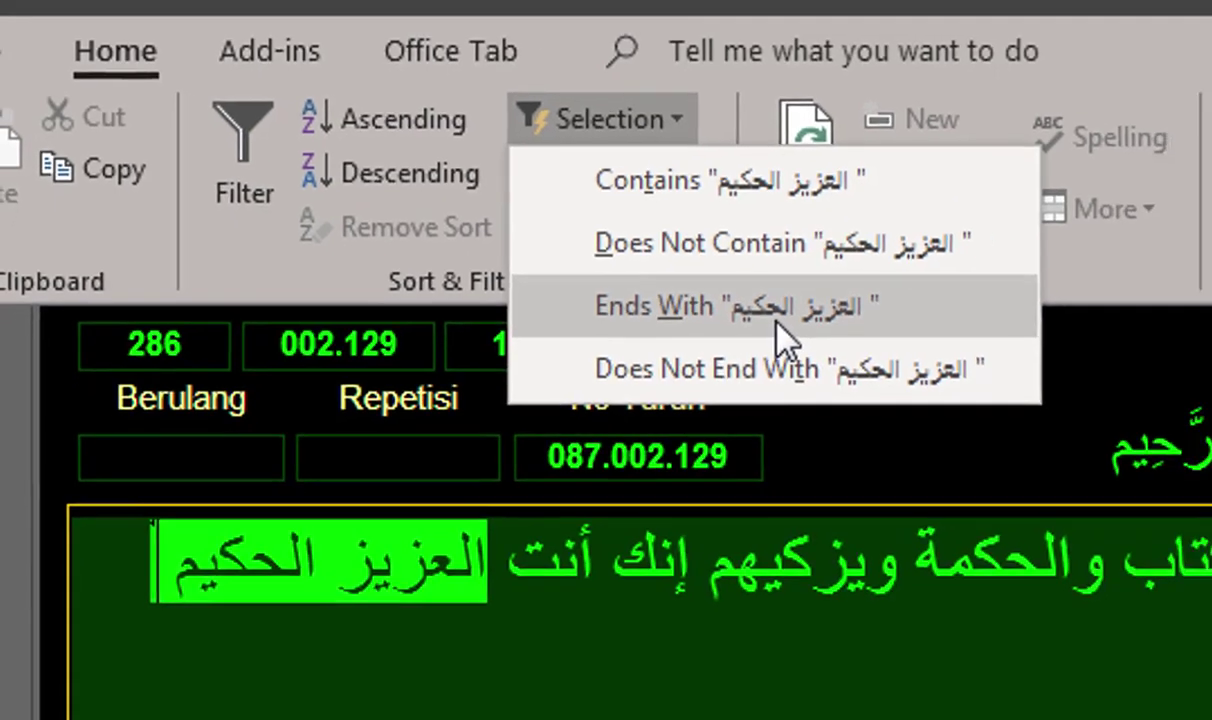
{"action": "left_click", "coordinate": [848, 345]}
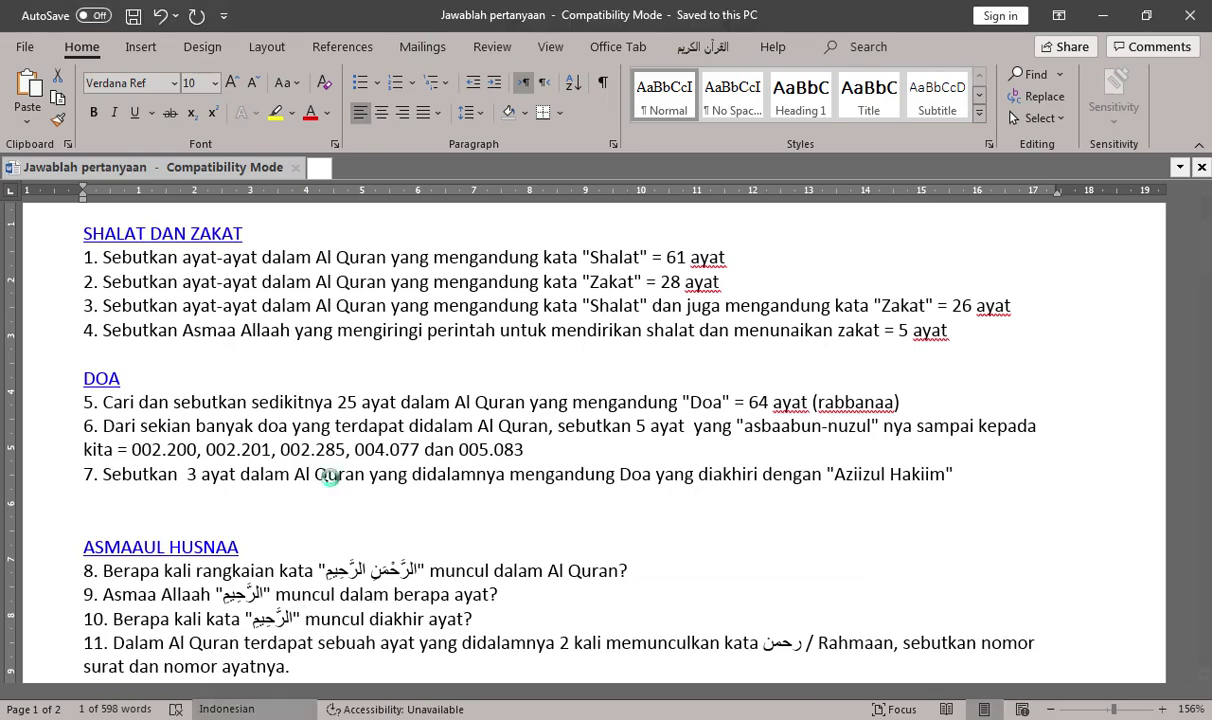
Review the requested "3 ayat" in question 7 of the Word document and begin its answer with "="
{"action": "left_click", "coordinate": [156, 482]}
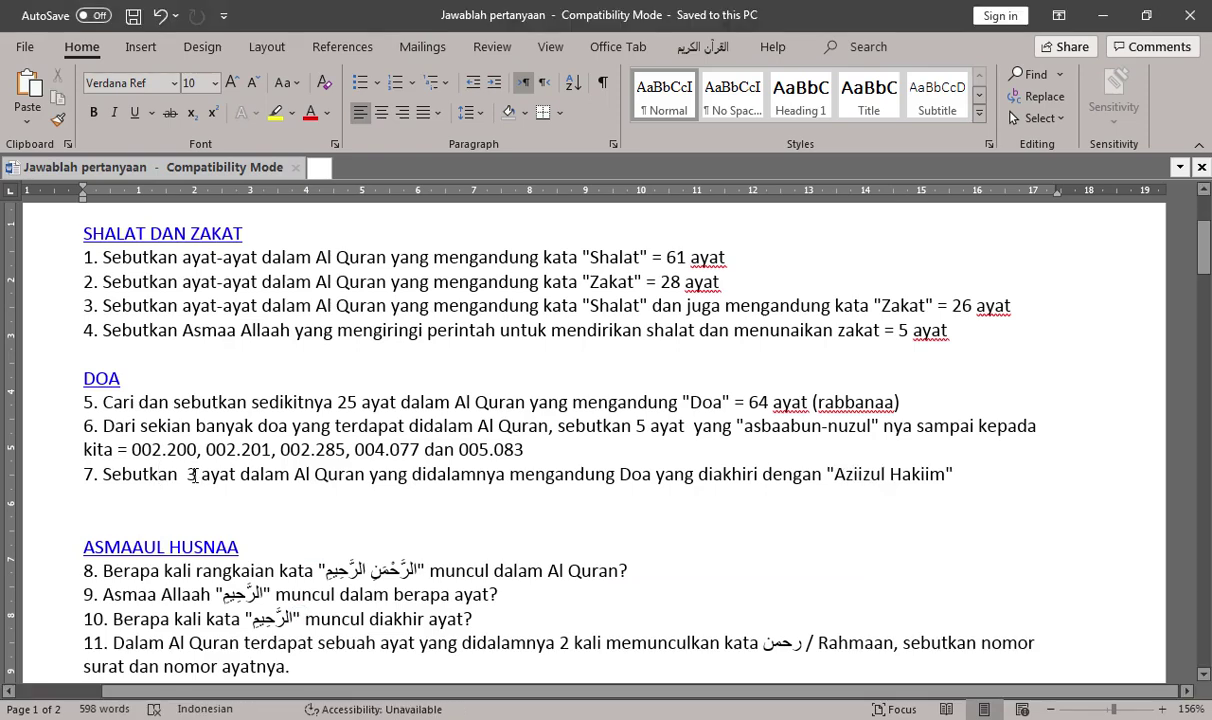
{"action": "left_click_drag", "start_coordinate": [188, 475], "coordinate": [232, 476]}
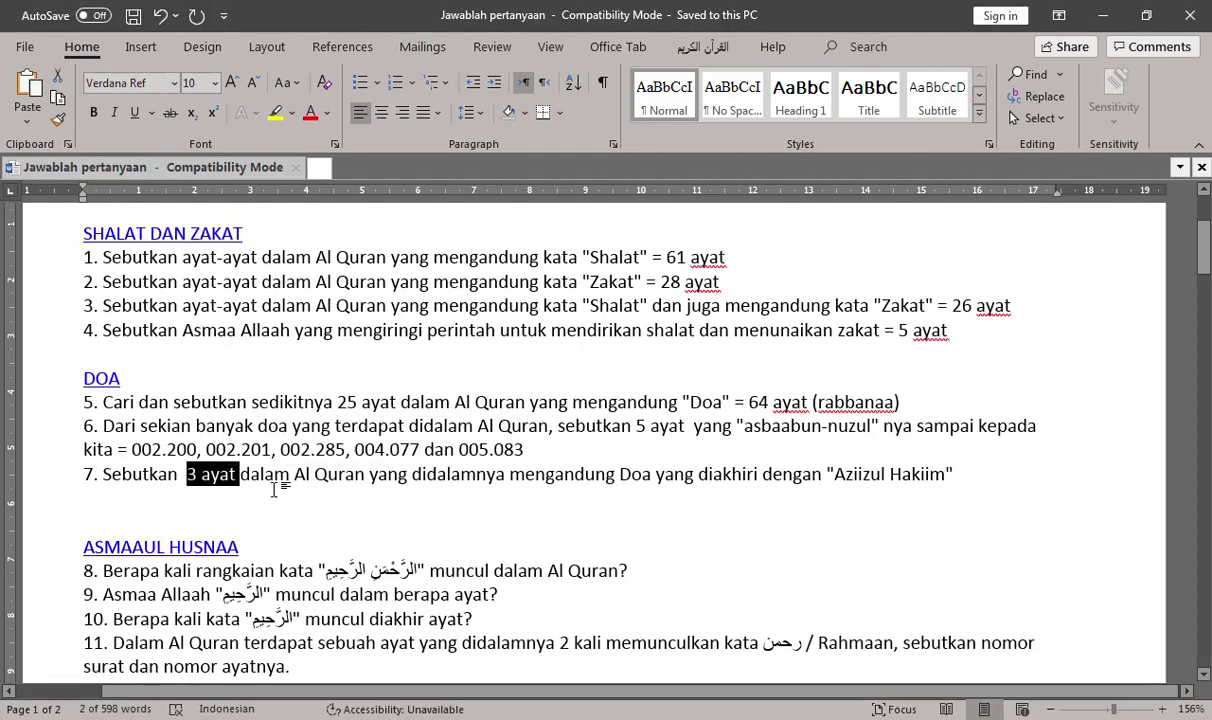
{"action": "left_click", "coordinate": [330, 495]}
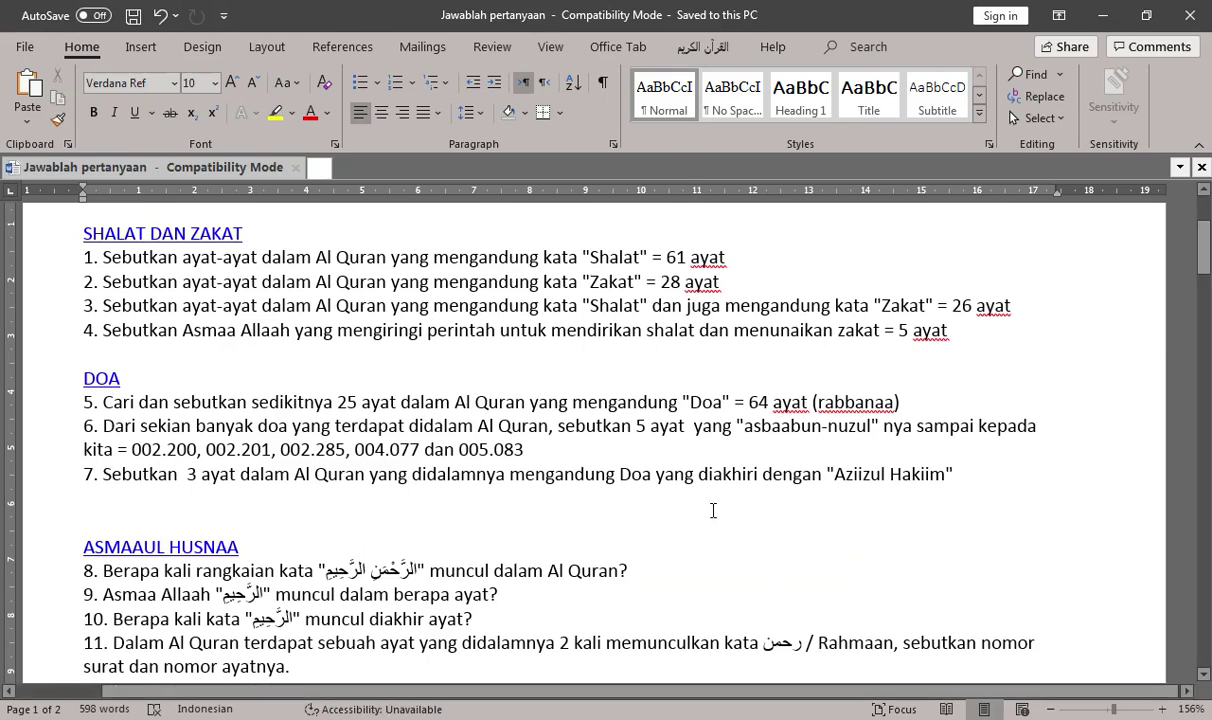
{"action": "left_click", "coordinate": [965, 474]}
{"action": "type", "text": "="}
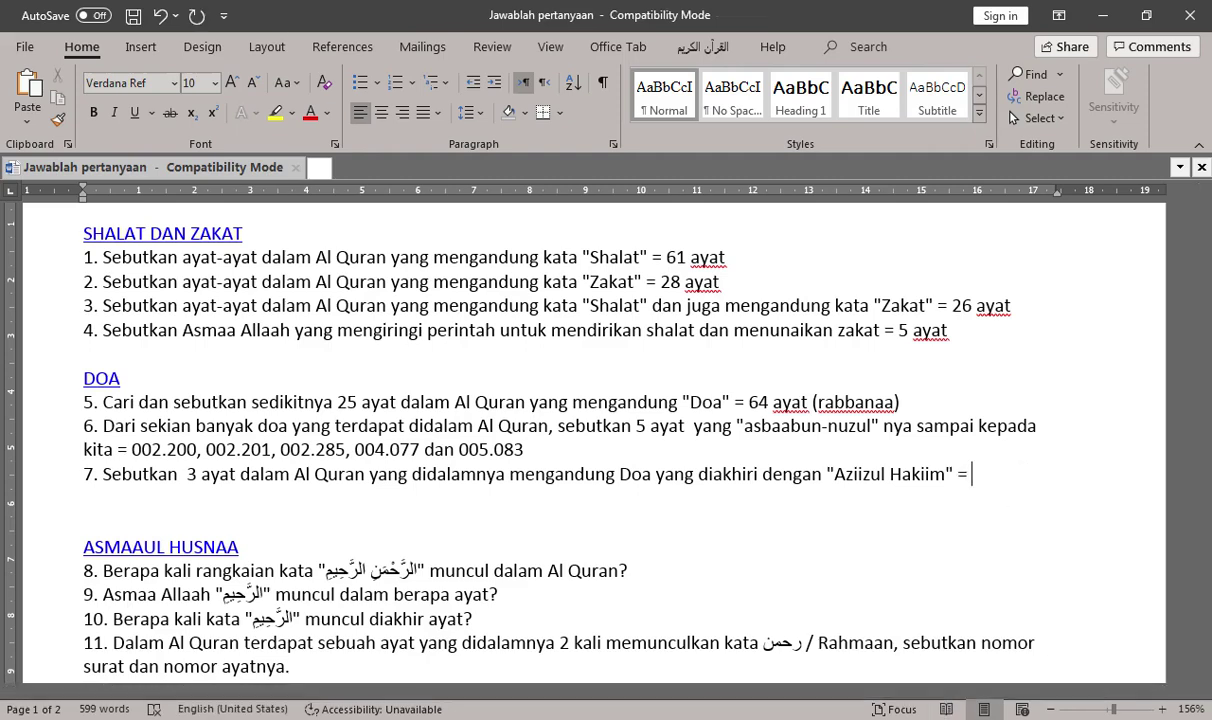
Copy verse number 002.129 from QSoft into the Word answer to question 7, followed by a comma
{"action": "key", "text": "alt+Tab"}
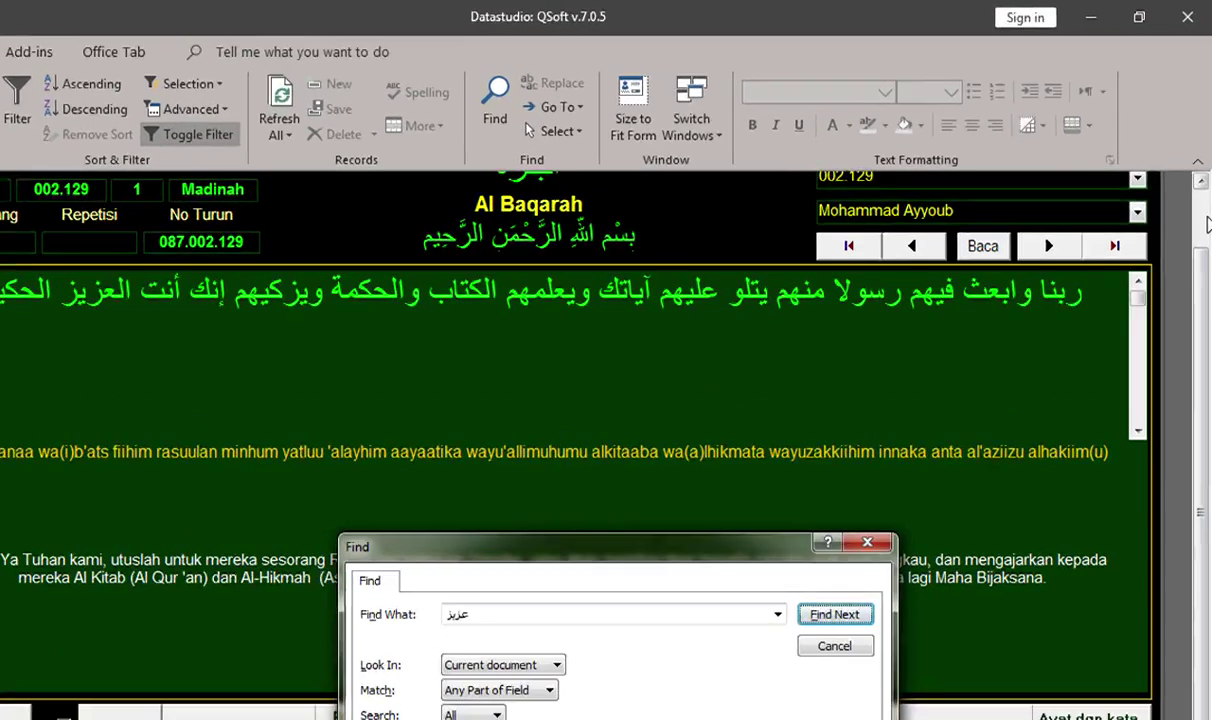
{"action": "key", "text": "Return"}
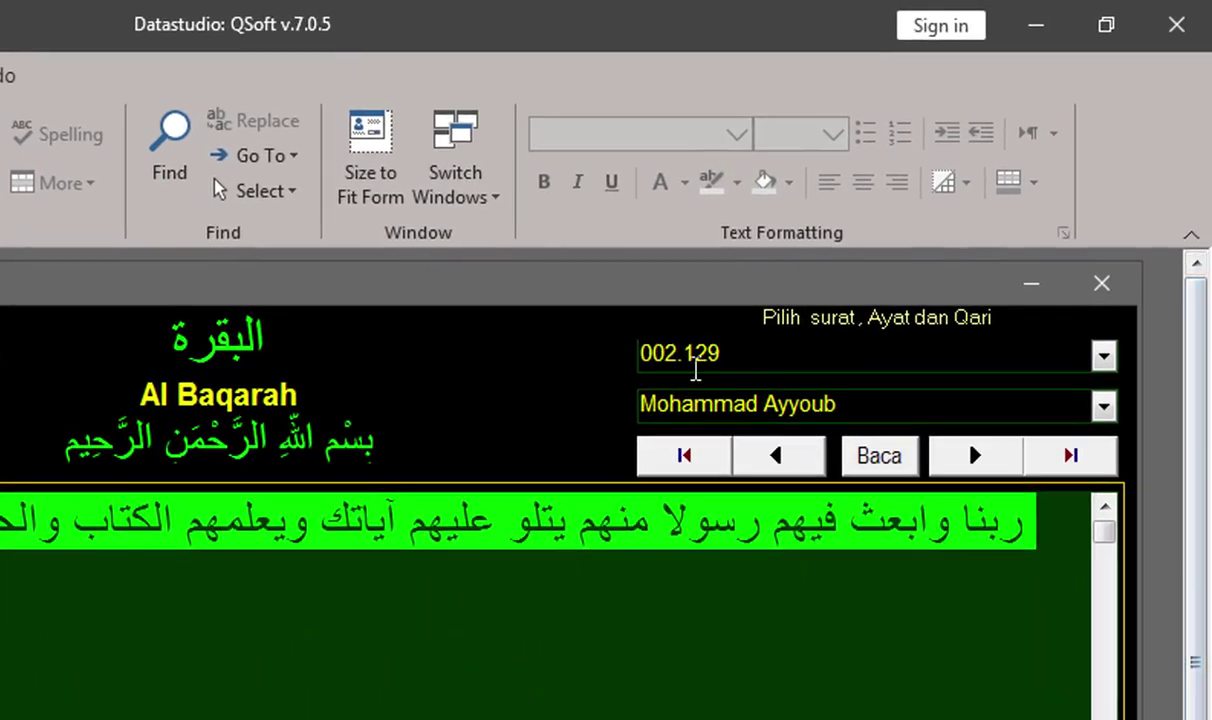
{"action": "left_click", "coordinate": [750, 350]}
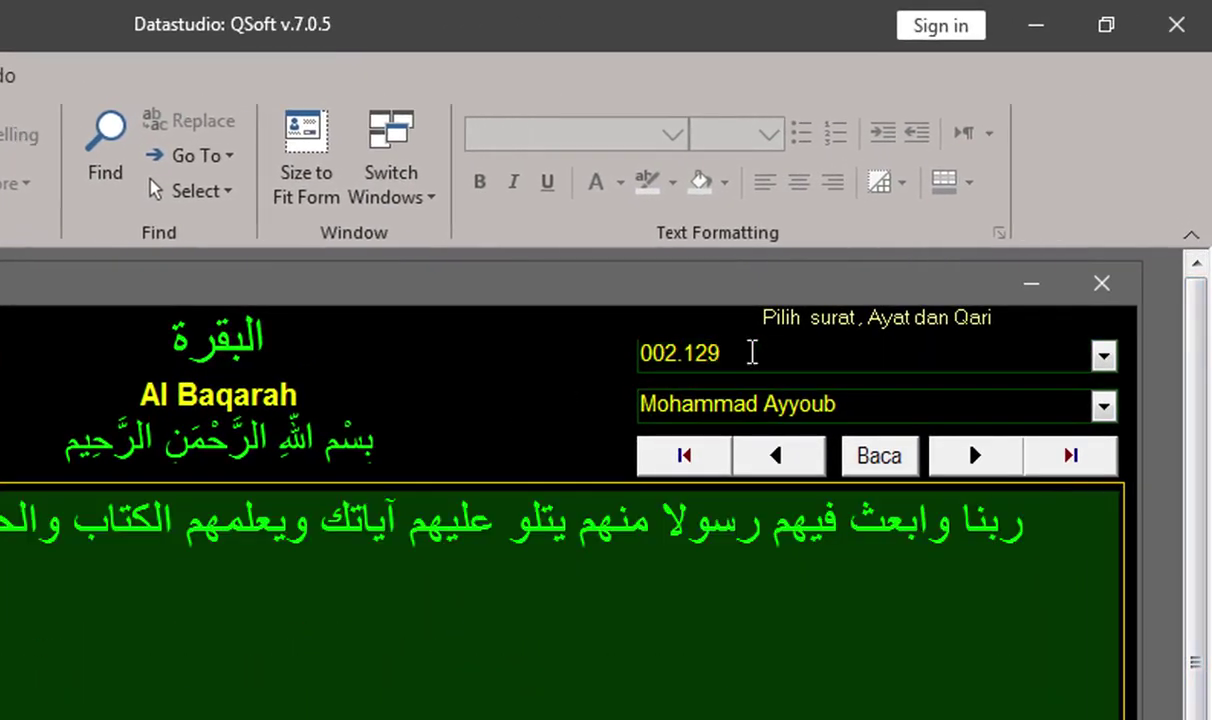
{"action": "left_click_drag", "start_coordinate": [741, 352], "coordinate": [636, 352]}
{"action": "key", "text": "ctrl+c"}
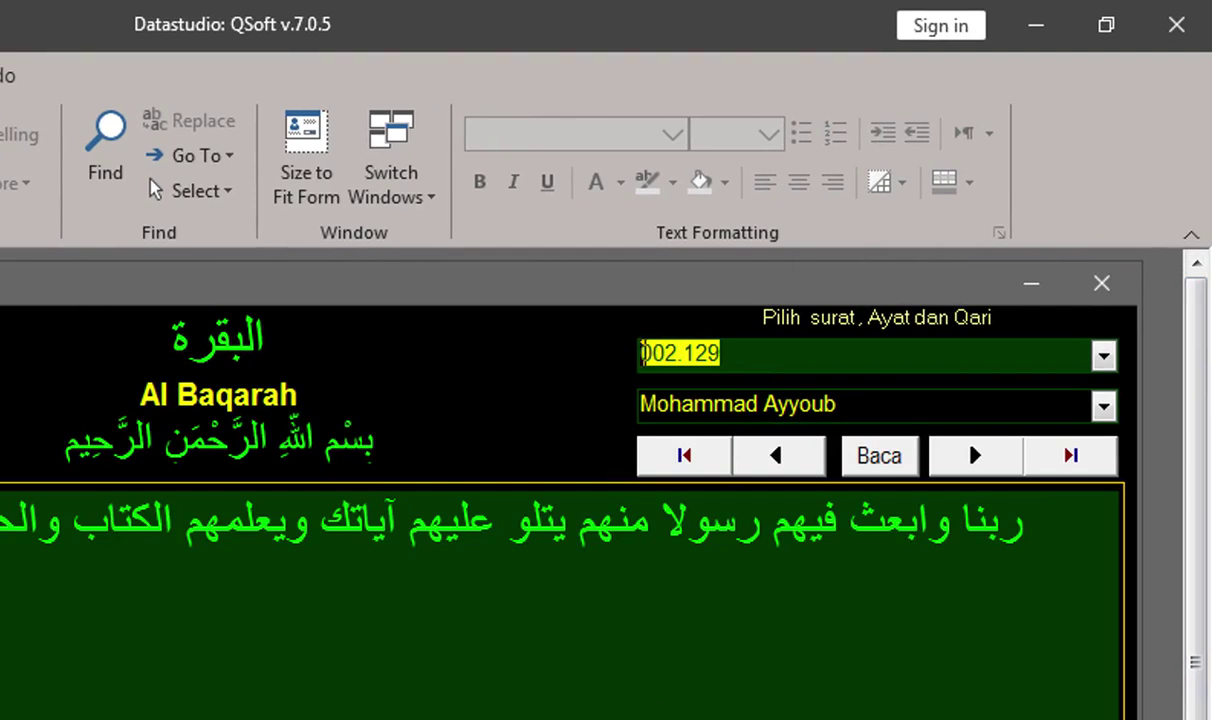
{"action": "key", "text": "alt+Tab"}
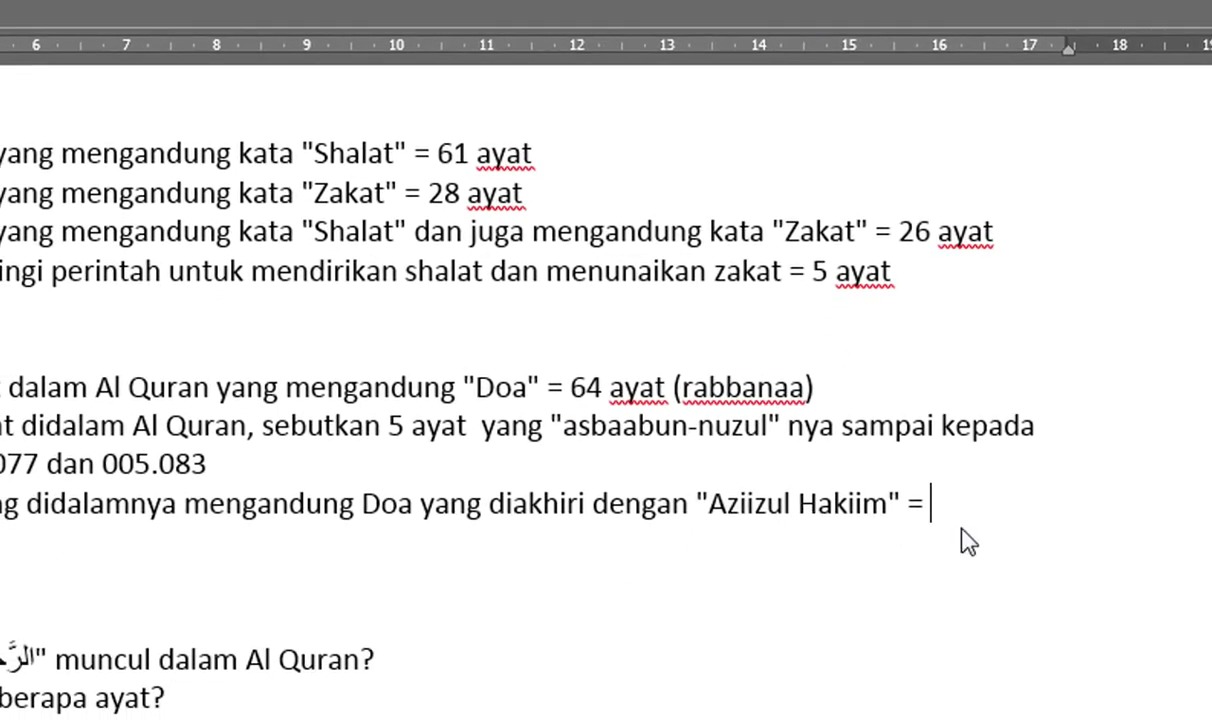
{"action": "key", "text": "ctrl+v"}
{"action": "type", "text": ","}
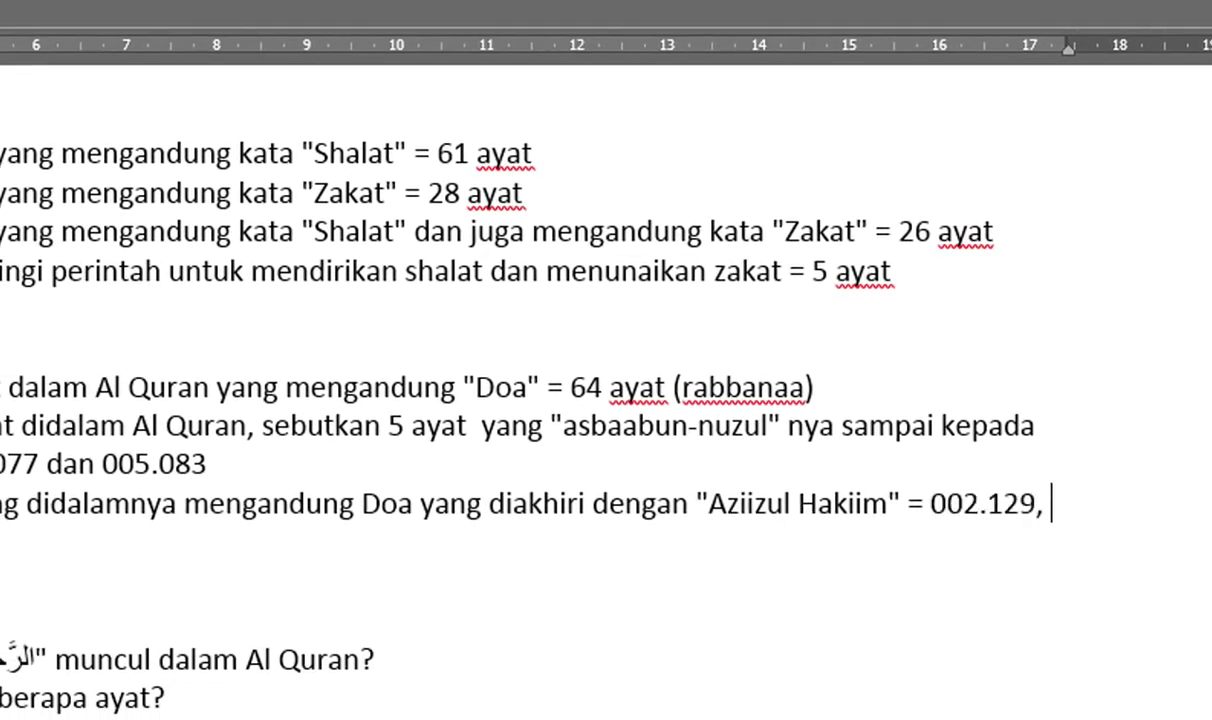
Copy the next filtered verse number, 040.008, from QSoft into the Word answer to question 7, followed by a comma
{"action": "key", "text": "alt+Tab"}
{"action": "left_click", "coordinate": [1080, 193]}
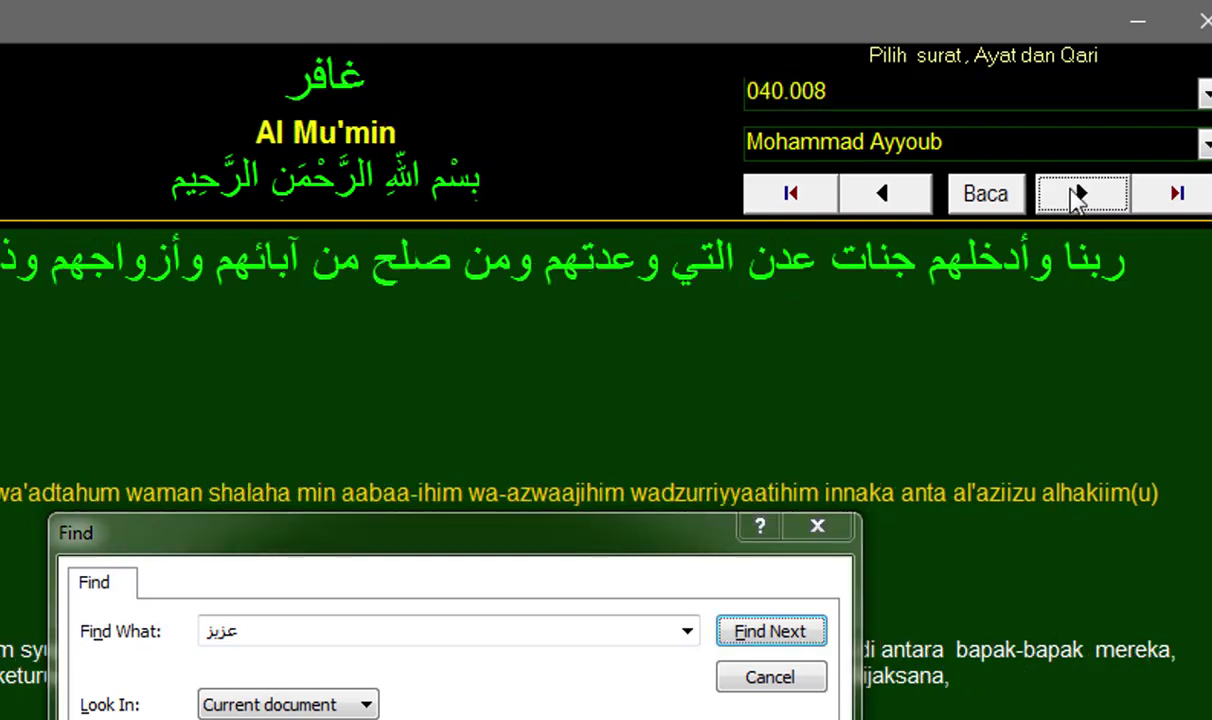
{"action": "left_click_drag", "start_coordinate": [868, 95], "coordinate": [700, 95]}
{"action": "key", "text": "ctrl+c"}
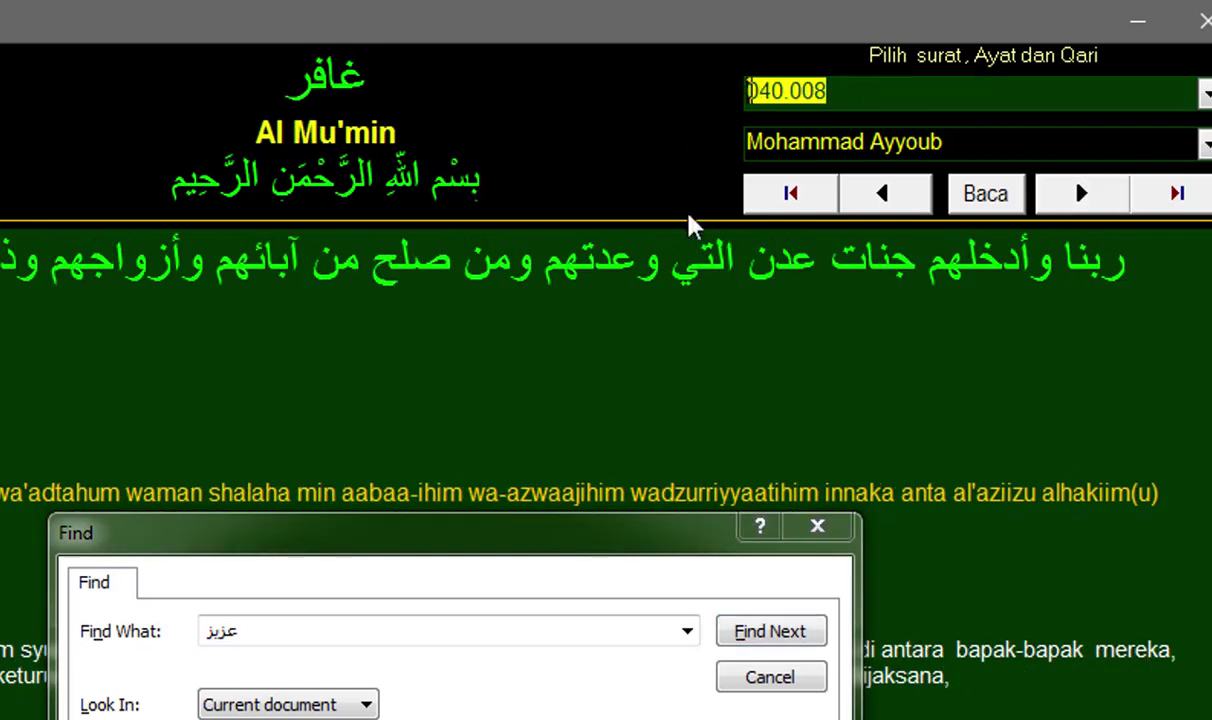
{"action": "key", "text": "alt+Tab"}
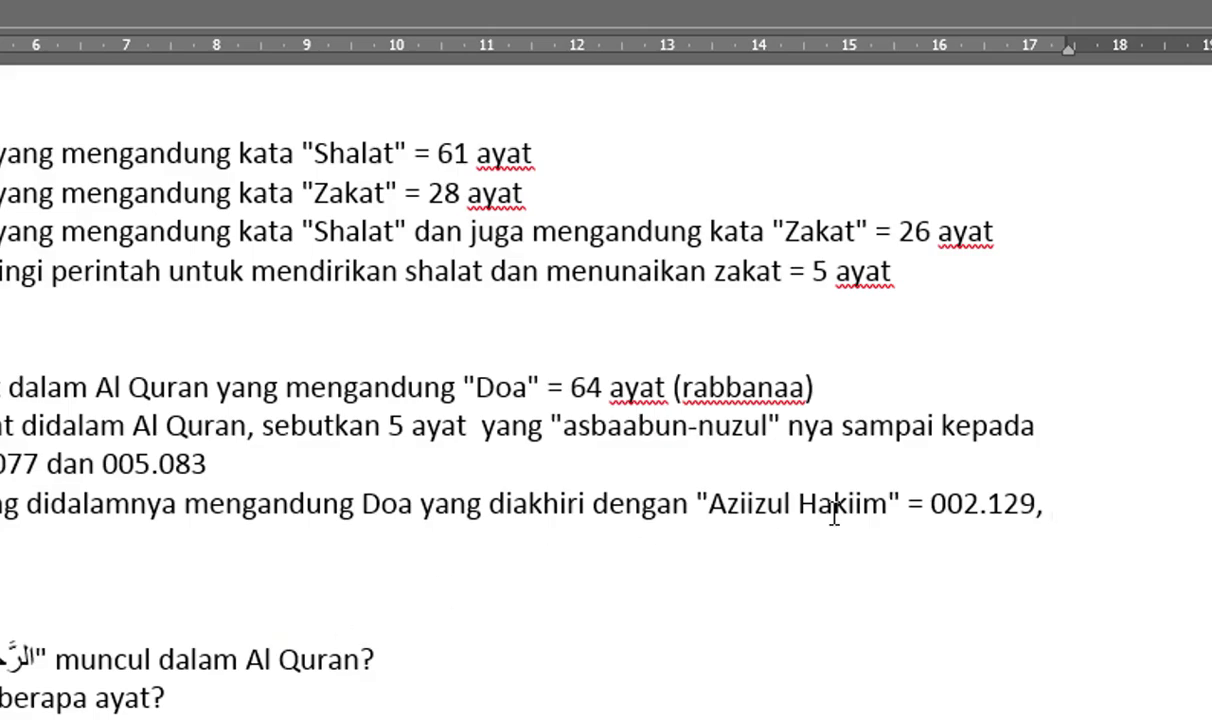
{"action": "key", "text": "ctrl+v"}
{"action": "type", "text": ","}
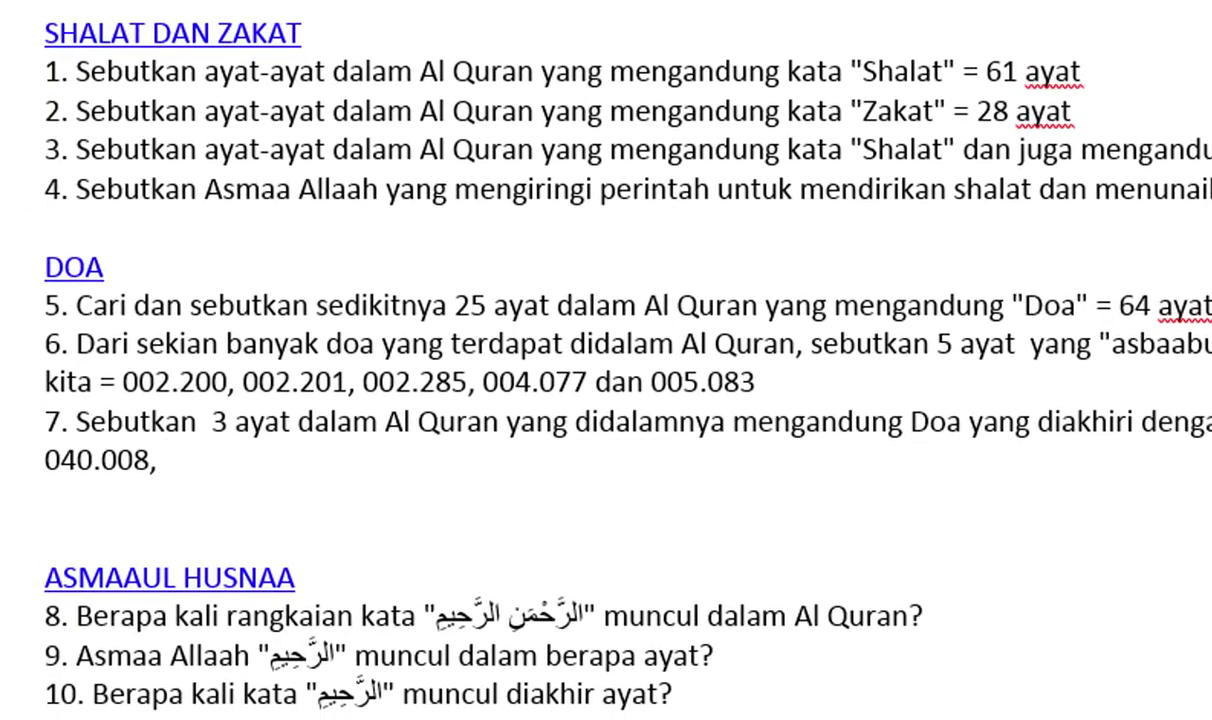
Advance to the next filtered verse in QSoft and add its number, 060.005, to the Word answer to question 7
{"action": "key", "text": "alt+Tab"}
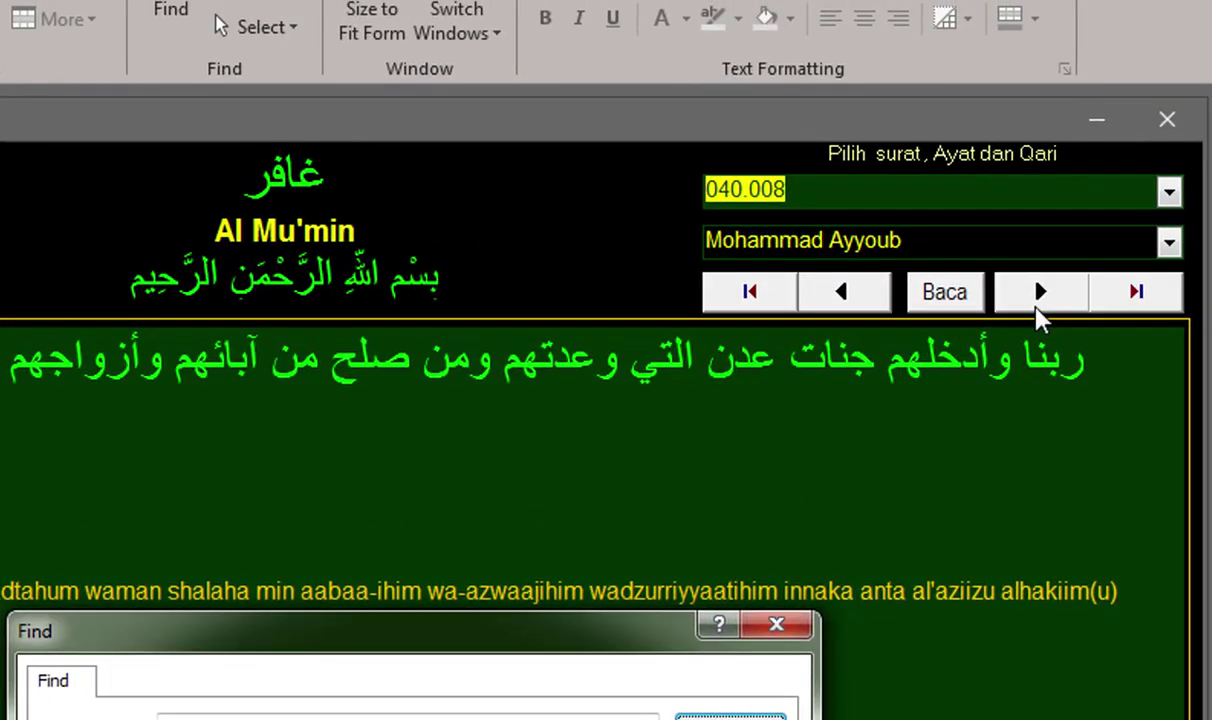
{"action": "key", "text": "Return"}
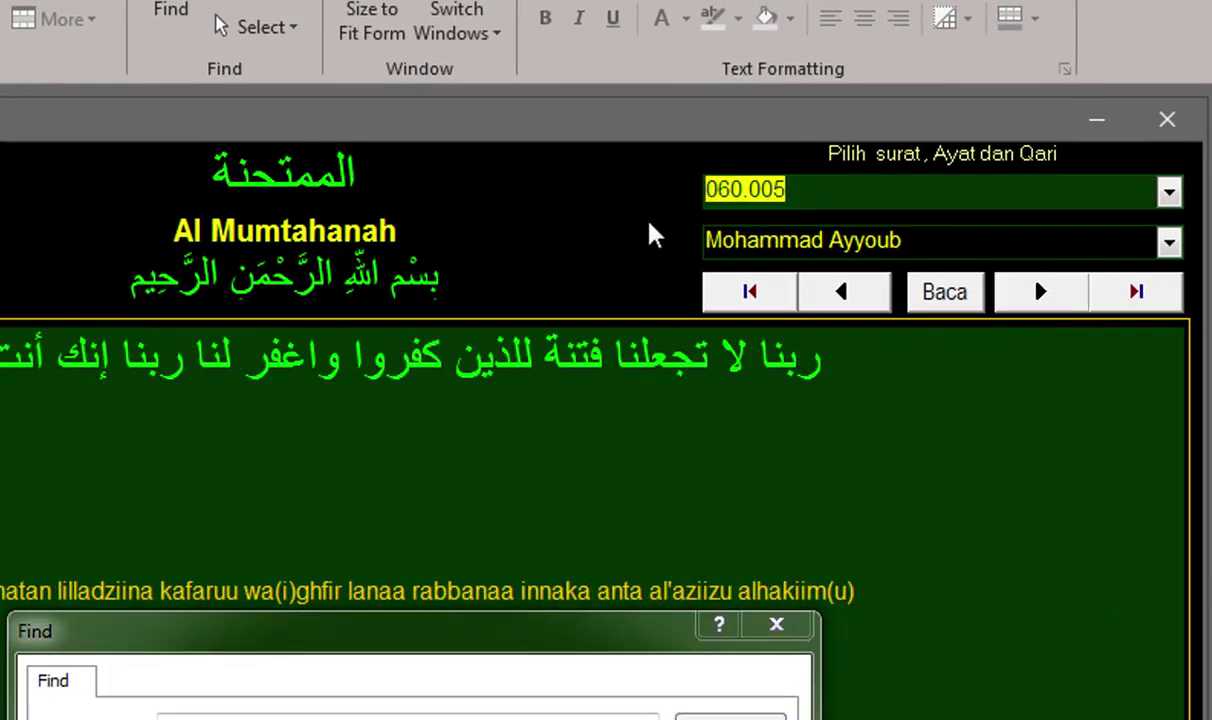
{"action": "key", "text": "alt+Tab"}
{"action": "type", "text": "060.005"}
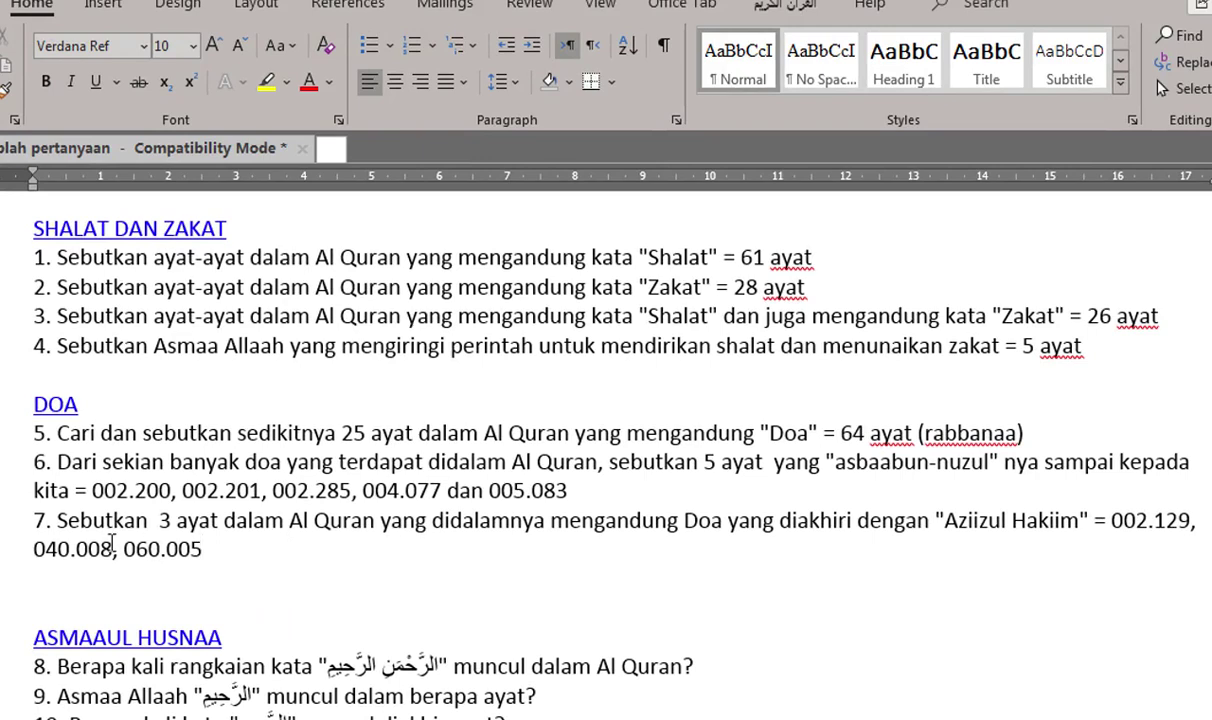
{"action": "scroll", "coordinate": [110, 530], "scroll_direction": "up", "scroll_amount": 1}
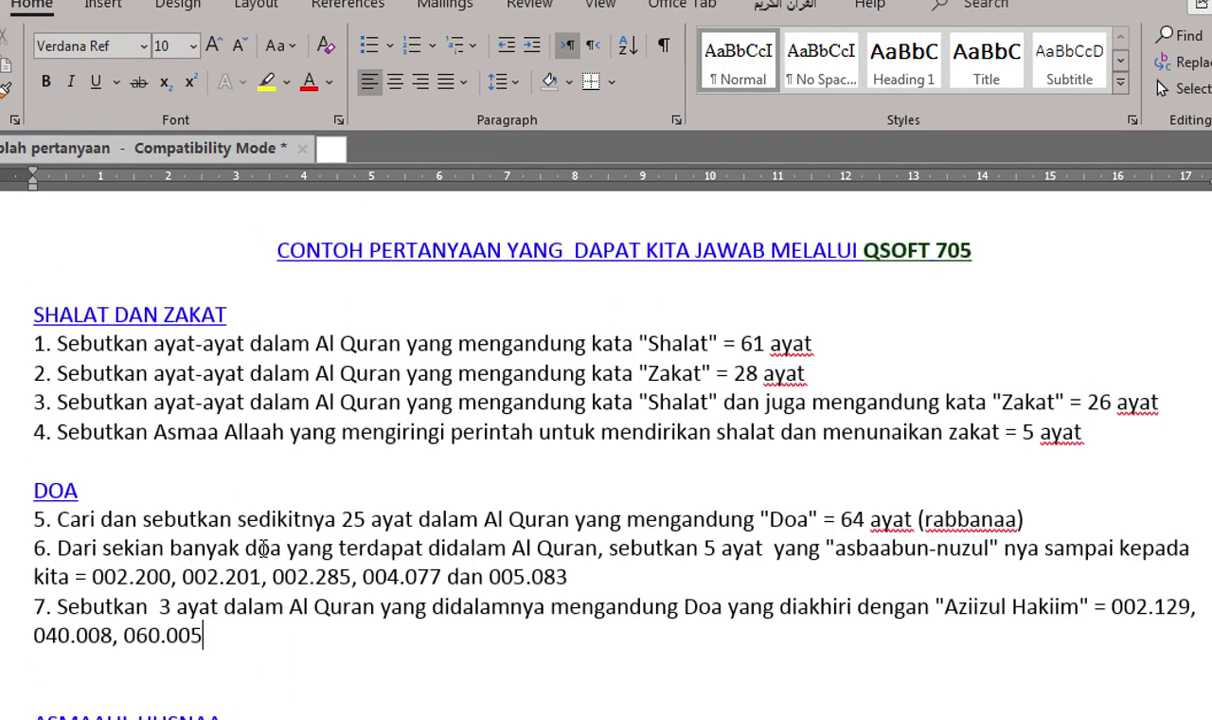
{"action": "scroll", "coordinate": [259, 548], "scroll_direction": "down", "scroll_amount": 1}
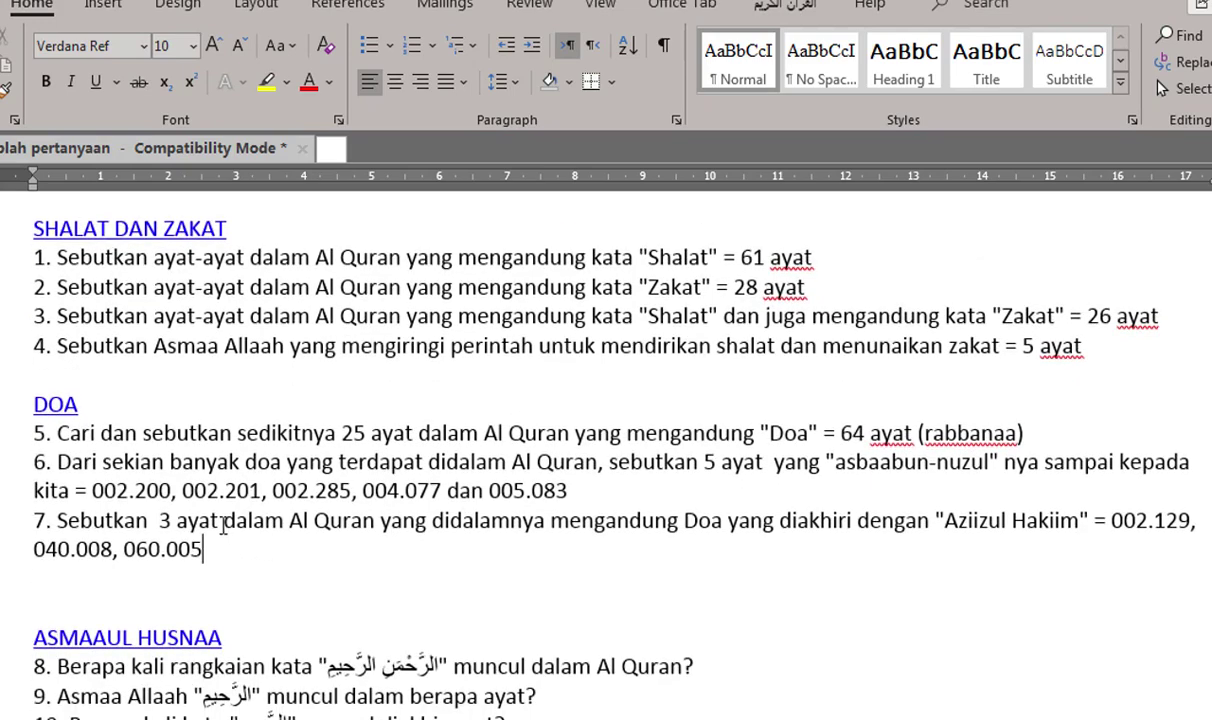